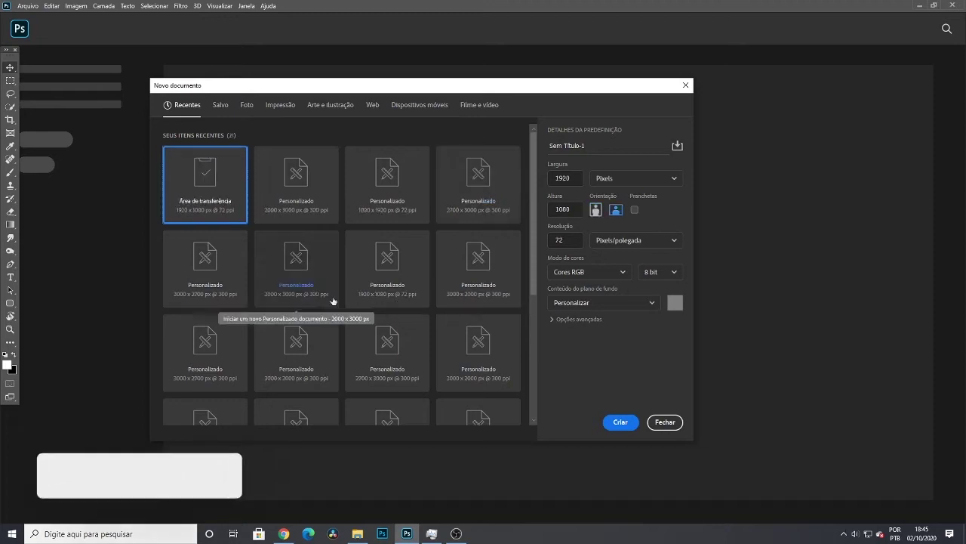
Create a new document from a recent preset, then shrink Yoda and move him to the lower-left
click(478, 184)
click(621, 422)
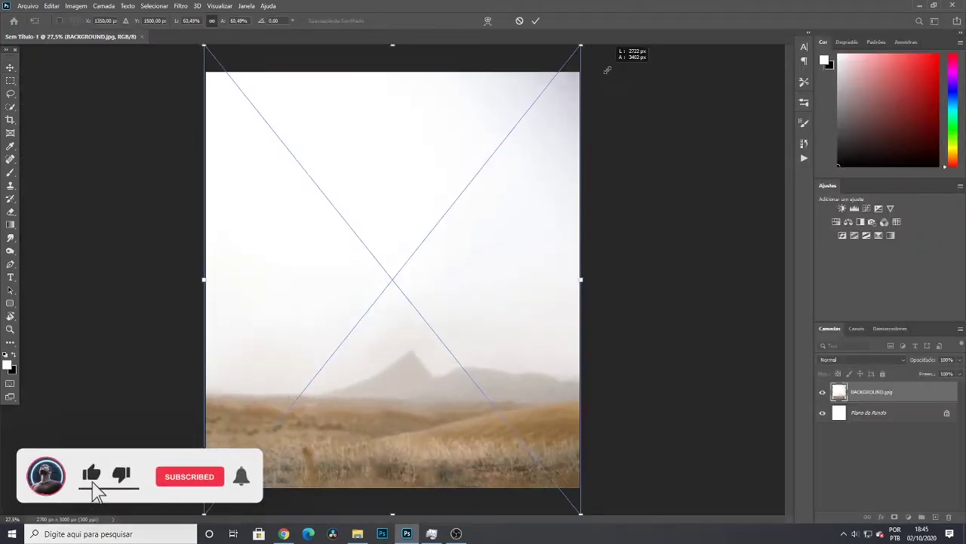
drag(410, 245, 453, 283)
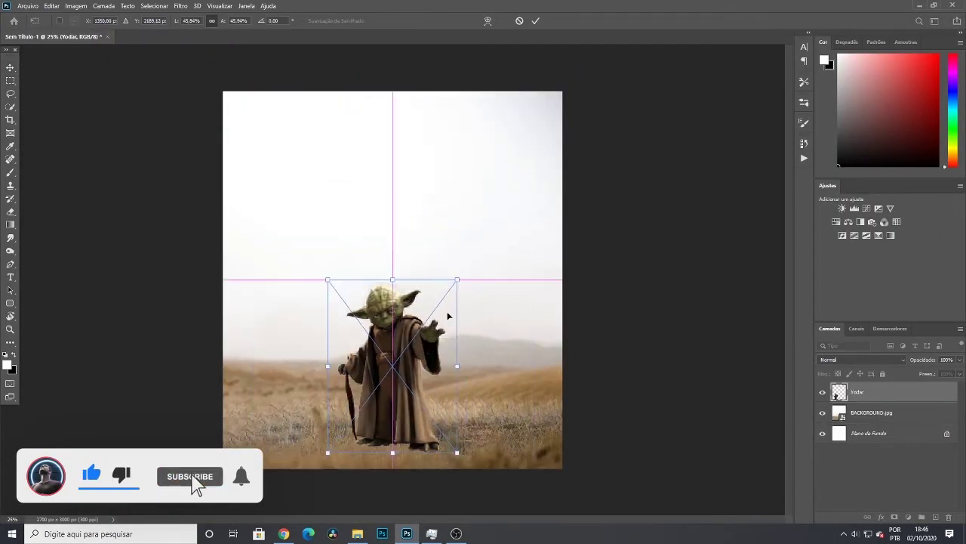
key(Return)
drag(600, 295, 421, 324)
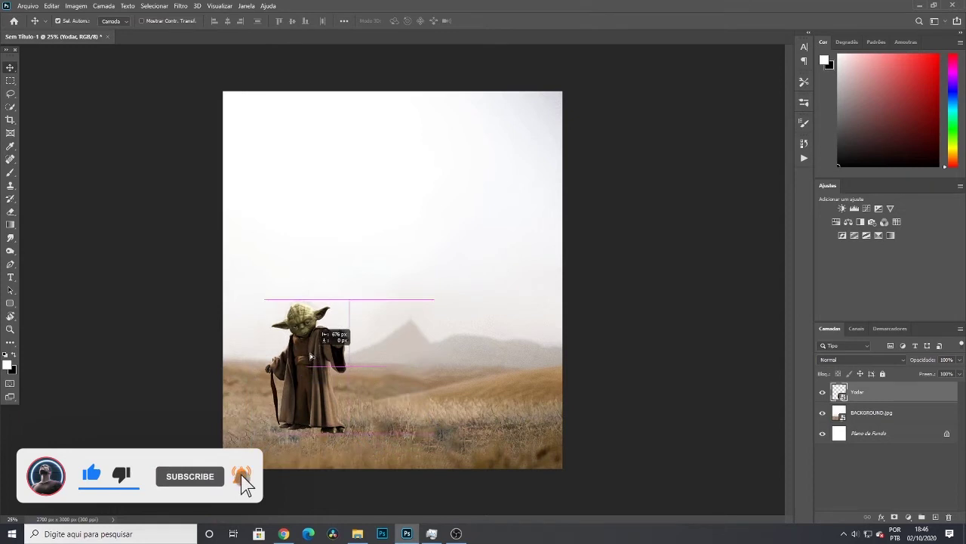
Add a layer mask to Yoda and set up a brush for blending him
click(894, 517)
key(b)
key(ctrl+plus)
right_click(309, 360)
Hide the original BACKGROUND image so the desert backdrop shows behind Yoda
key(Escape)
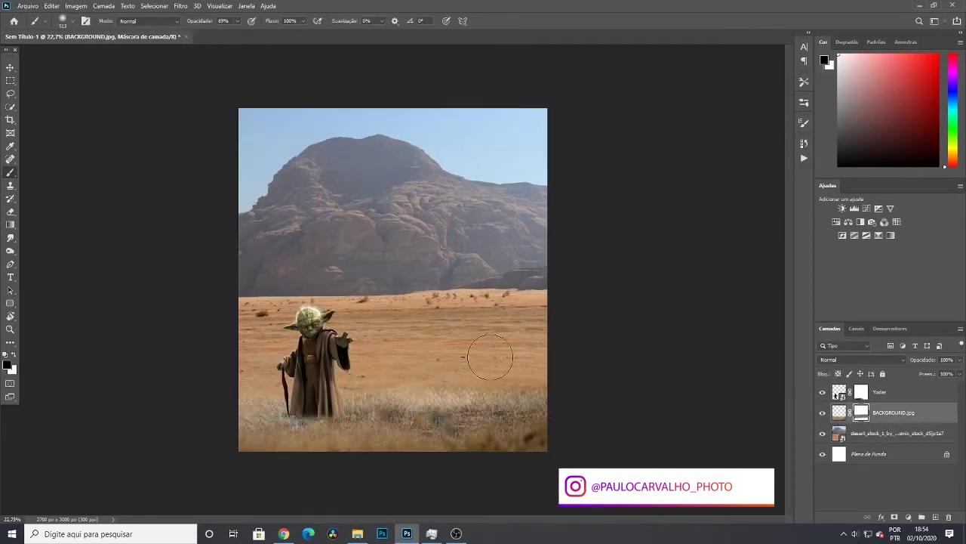
alt+click(824, 413)
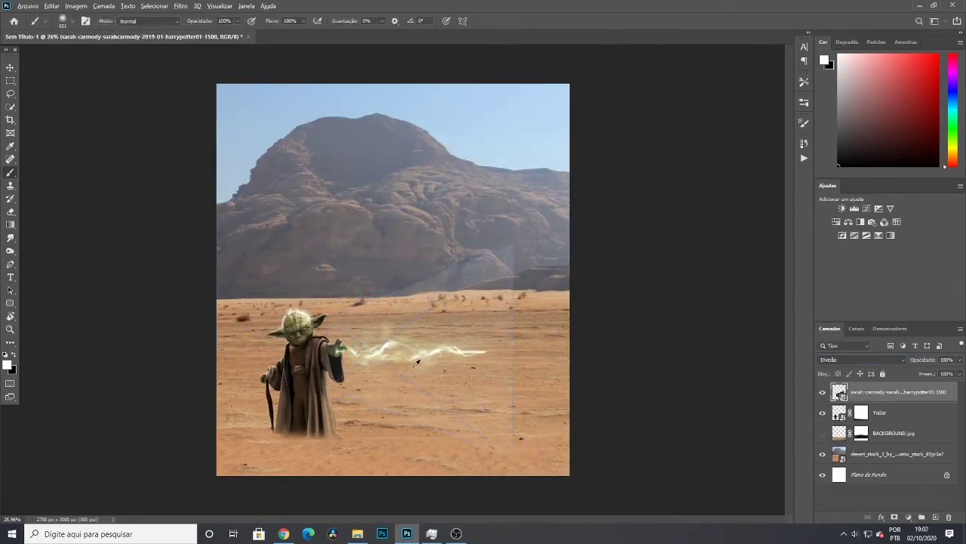
Mask the energy stream layer and paint out the haze near the rocks in black
key(ctrl+0)
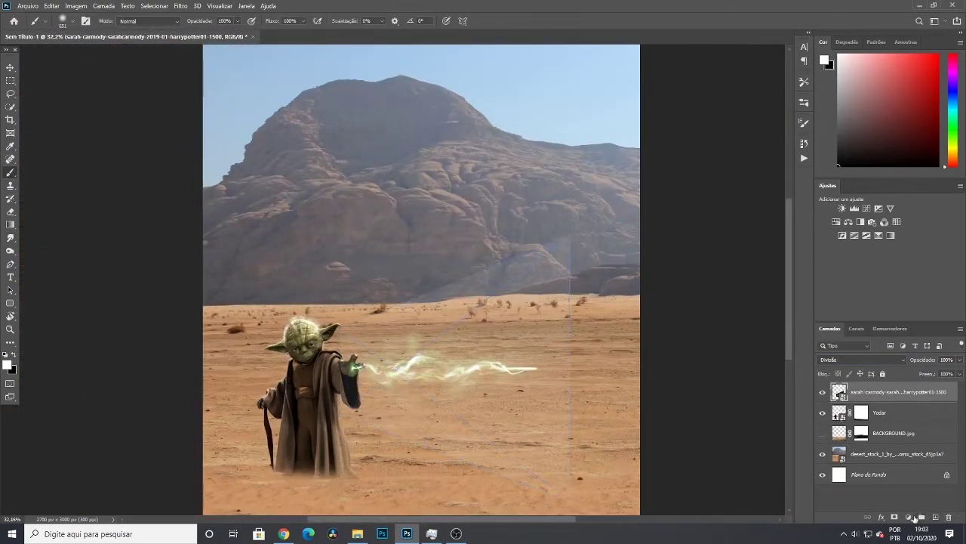
click(908, 516)
key(x)
drag(547, 273, 359, 311)
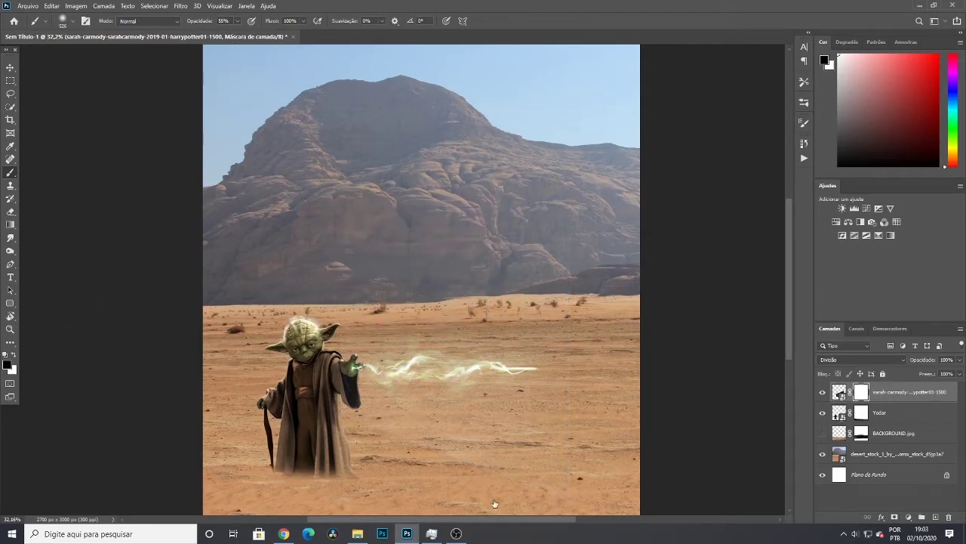
scroll(332, 441, up, 3)
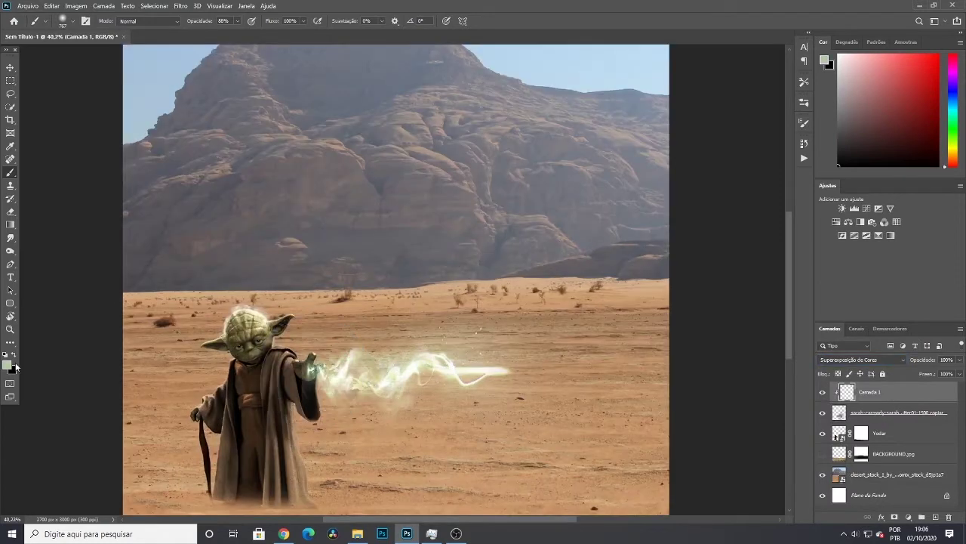
Paint over the energy stream in bright green
click(13, 366)
click(852, 190)
drag(317, 370, 505, 370)
scroll(498, 400, down, 2)
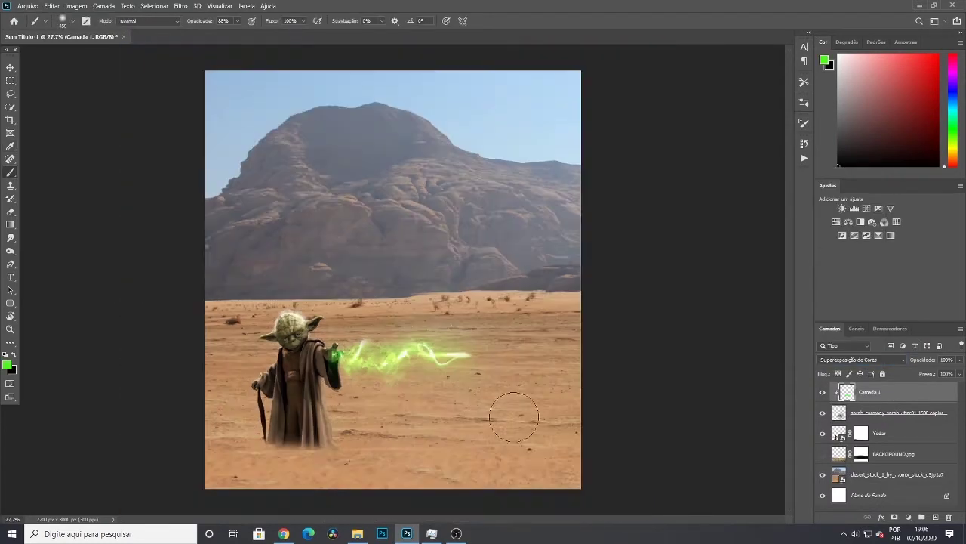
Add a new layer Camada 2 with blend mode Superexposição de Cores
click(936, 517)
click(861, 359)
click(846, 309)
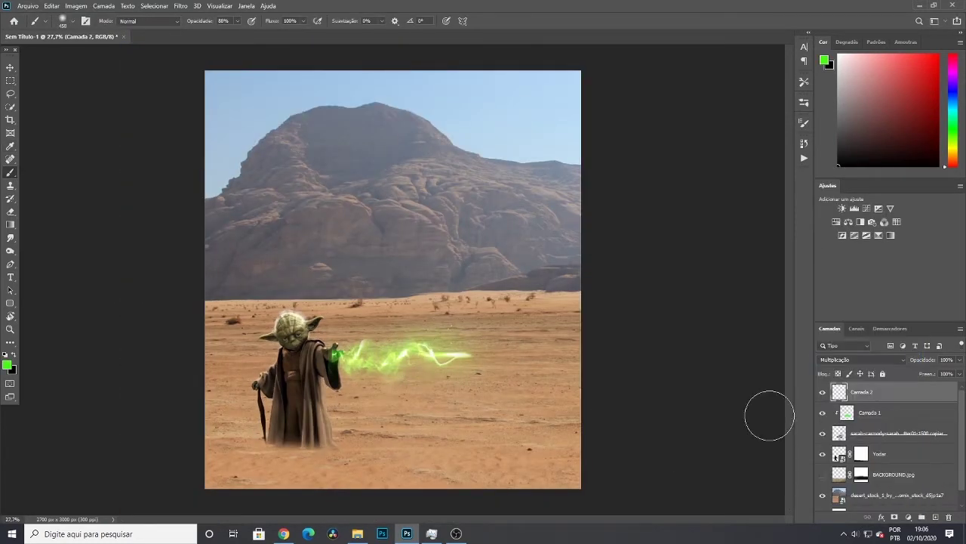
click(860, 359)
click(846, 319)
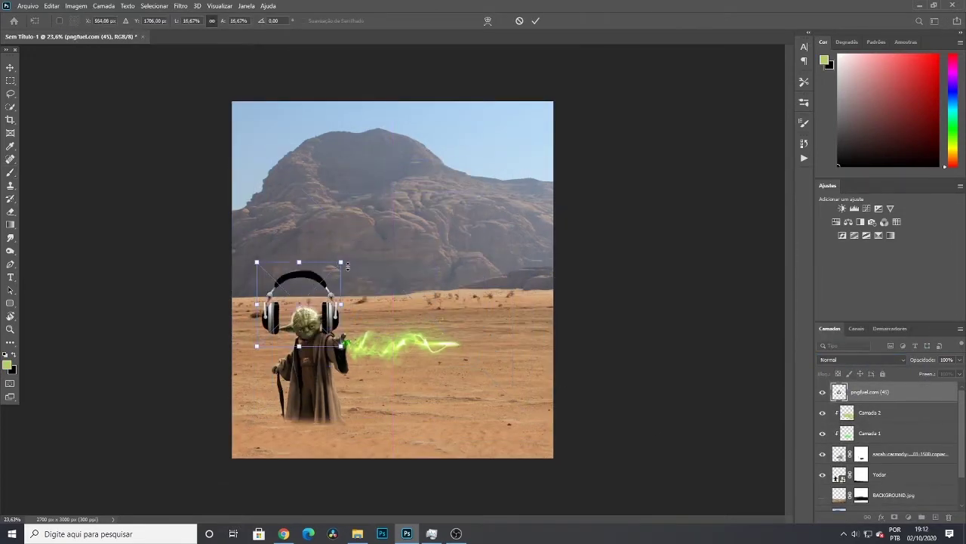
Rotate, resize and widen the headphones to fit across Yoda's head and ears
scroll(348, 266, up, 5)
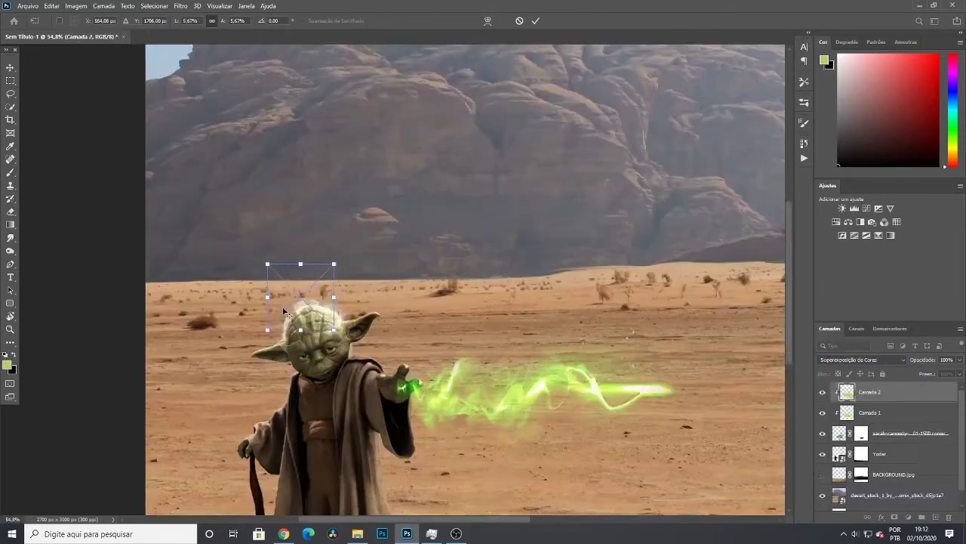
drag(349, 260, 338, 300)
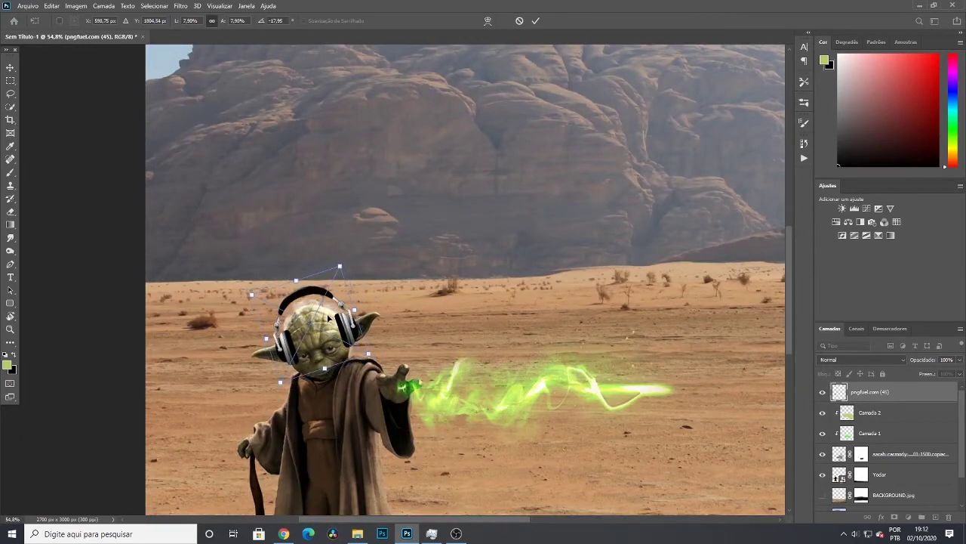
mouse_move(343, 260)
mouse_down()
mouse_move(297, 290)
mouse_move(360, 312)
mouse_up()
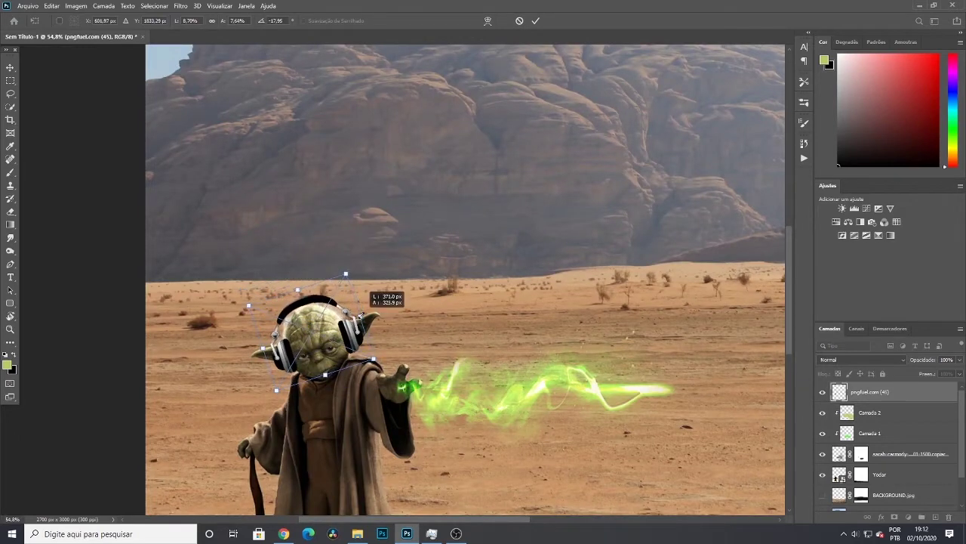
scroll(263, 274, up, 3)
scroll(263, 273, up, 2)
drag(464, 222, 479, 218)
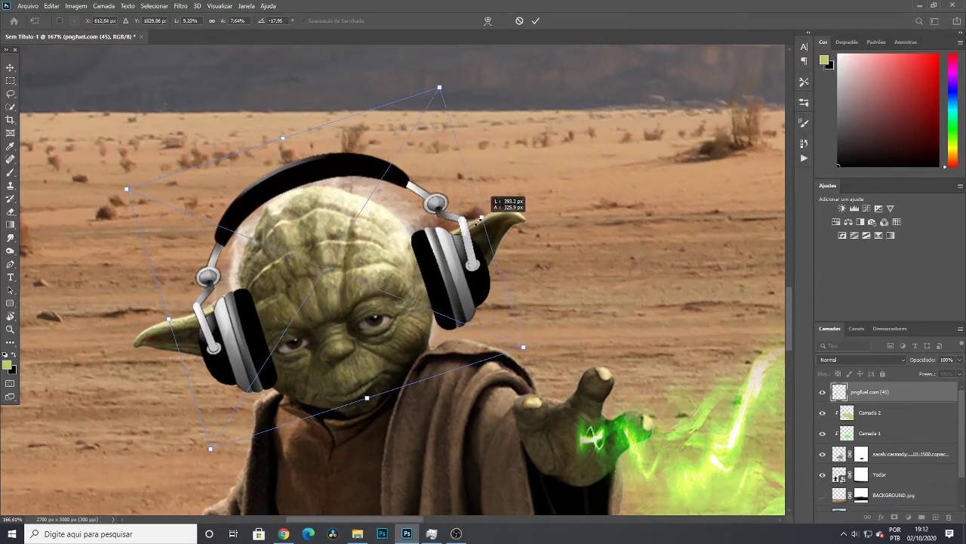
drag(169, 320, 155, 324)
scroll(554, 308, down, 2)
scroll(551, 304, down, 1)
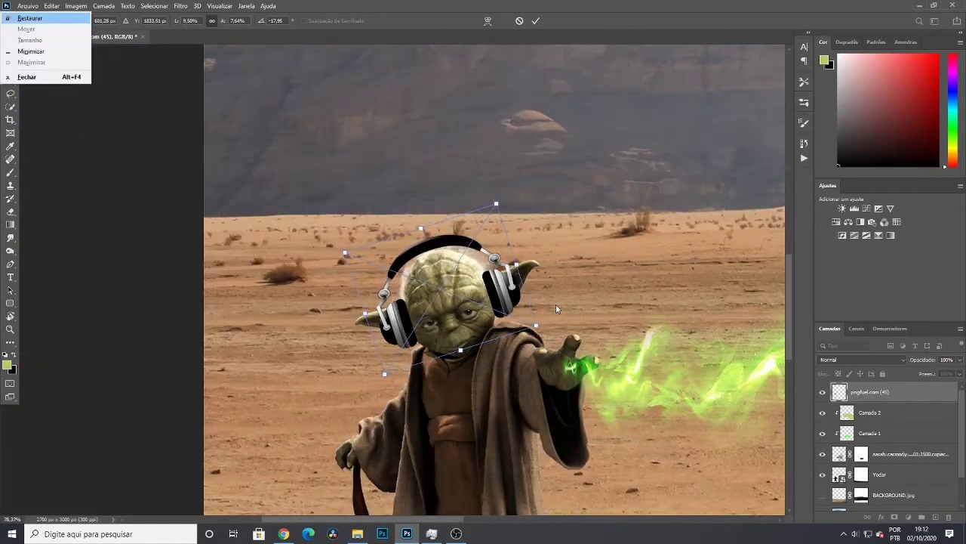
key(Return)
Group Camada 2 with the other green glow layers, including the energy stream
click(868, 412)
shift+click(899, 454)
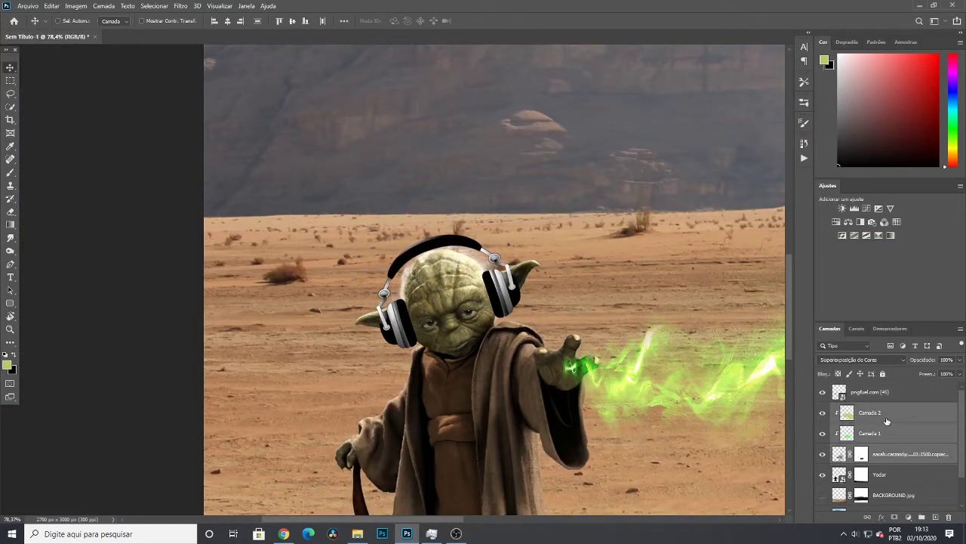
key(ctrl+g)
click(822, 408)
Fade the headphones layer to 34% opacity
scroll(623, 401, down, 2)
scroll(459, 304, up, 1)
scroll(459, 305, down, 1)
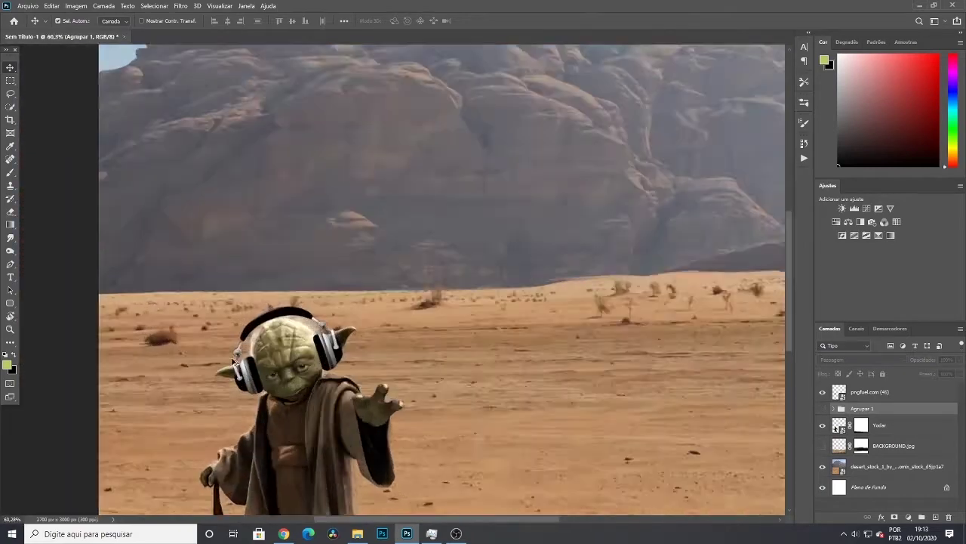
scroll(483, 249, up, 4)
click(868, 392)
drag(922, 360, 716, 359)
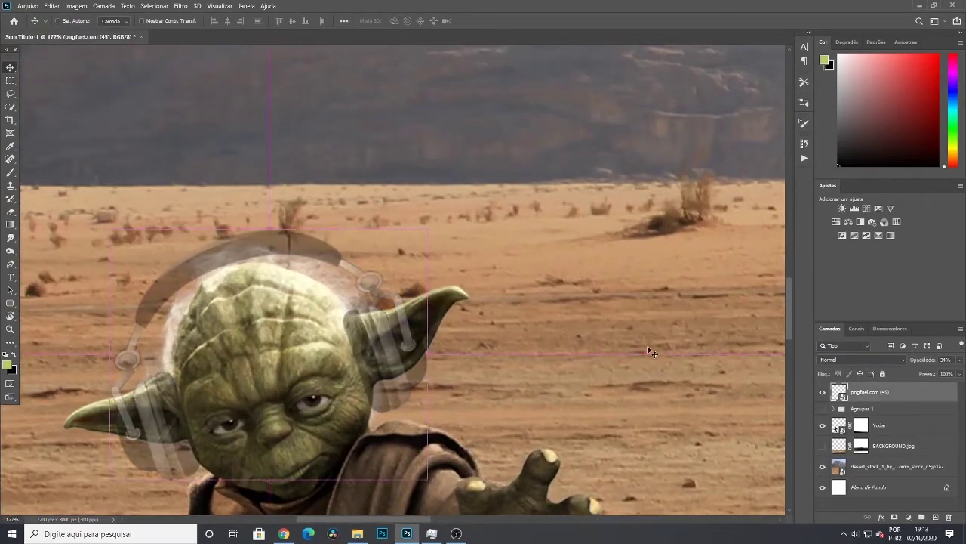
Reposition the headphones over Yoda's ears and try opacities of 85% and 45%
key(ctrl+t)
drag(349, 330, 324, 351)
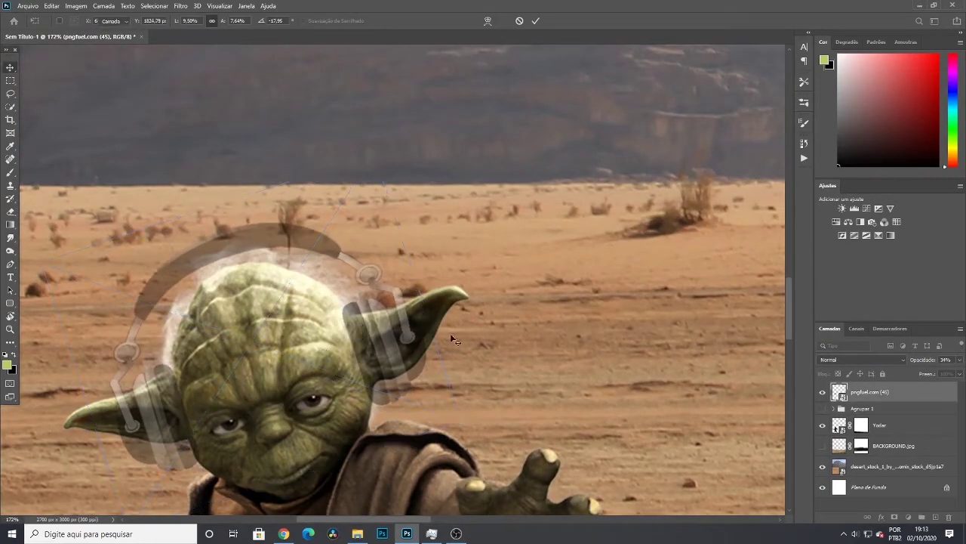
key(Return)
key(0)
scroll(453, 339, up, 1)
key(8)
key(5)
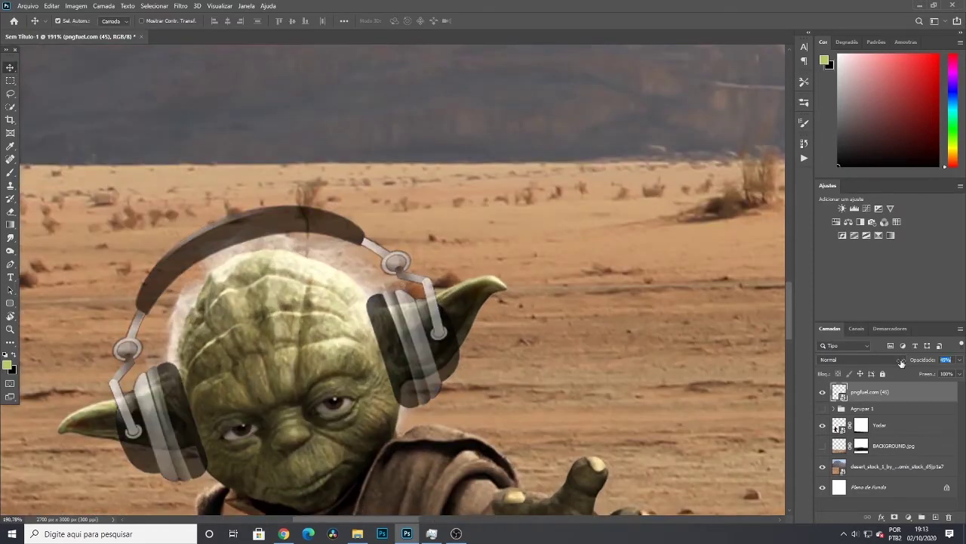
key(4)
key(5)
scroll(585, 387, up, 1)
Mask Yoda's ear with the brush so the headphone cup covers it
key(b)
right_click(132, 220)
key(Escape)
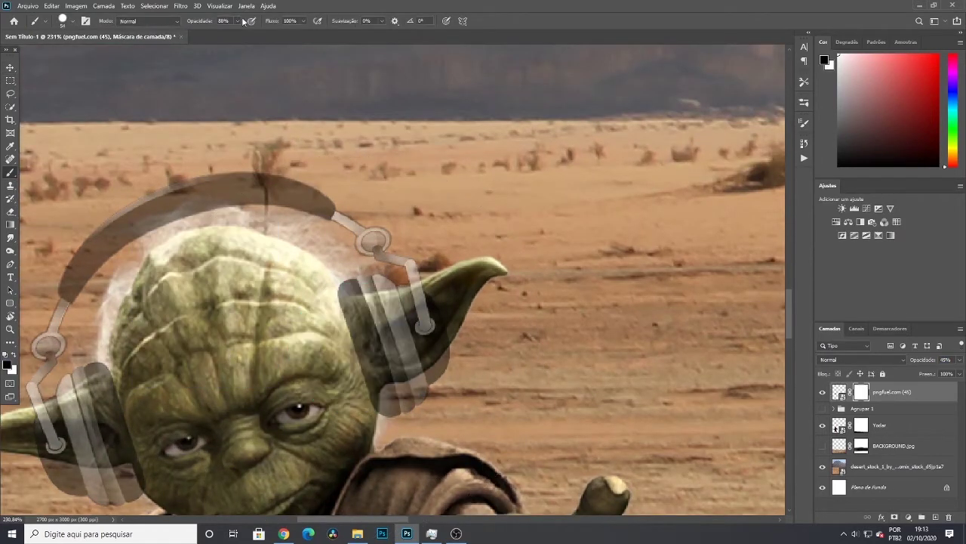
scroll(324, 336, up, 2)
drag(370, 298, 312, 305)
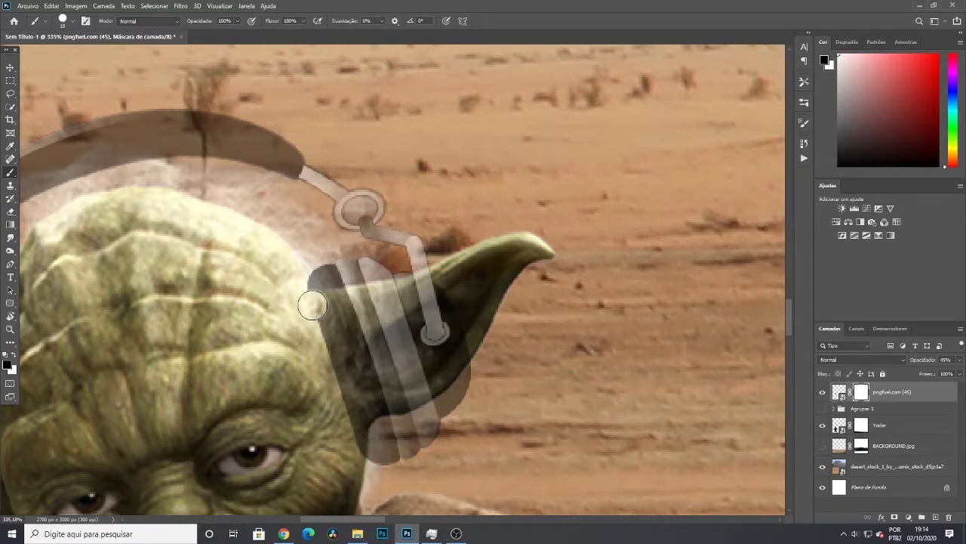
scroll(307, 489, down, 5)
Restore the headphones to 100% opacity and enlarge the brush to about 80
drag(959, 359, 962, 360)
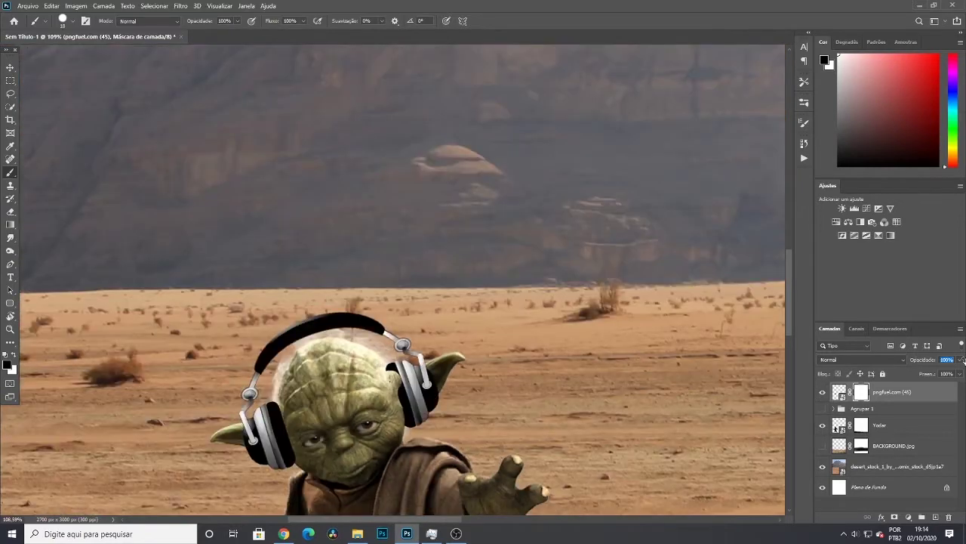
key(Return)
key(bracketright)
key(bracketright)
key(bracketright)
scroll(432, 443, up, 1)
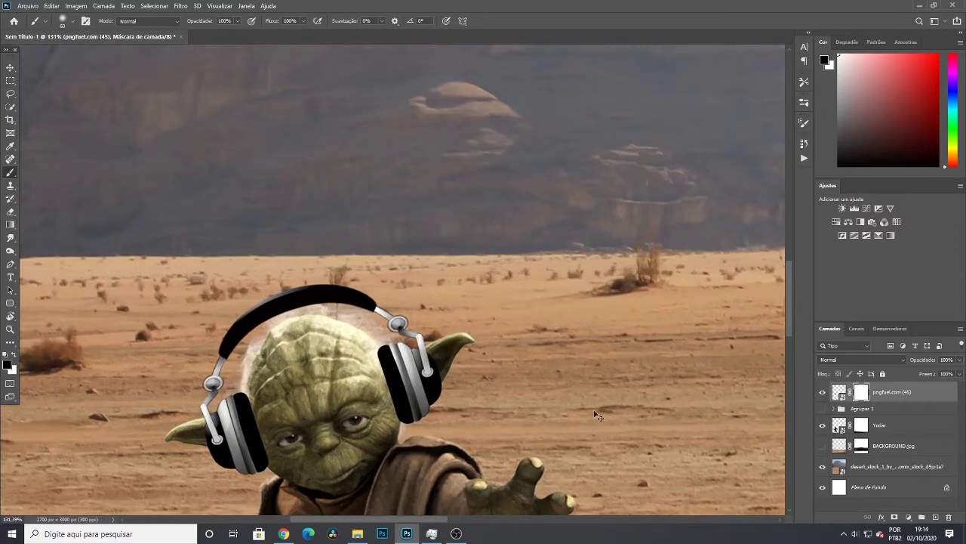
scroll(598, 415, down, 5)
scroll(235, 306, up, 4)
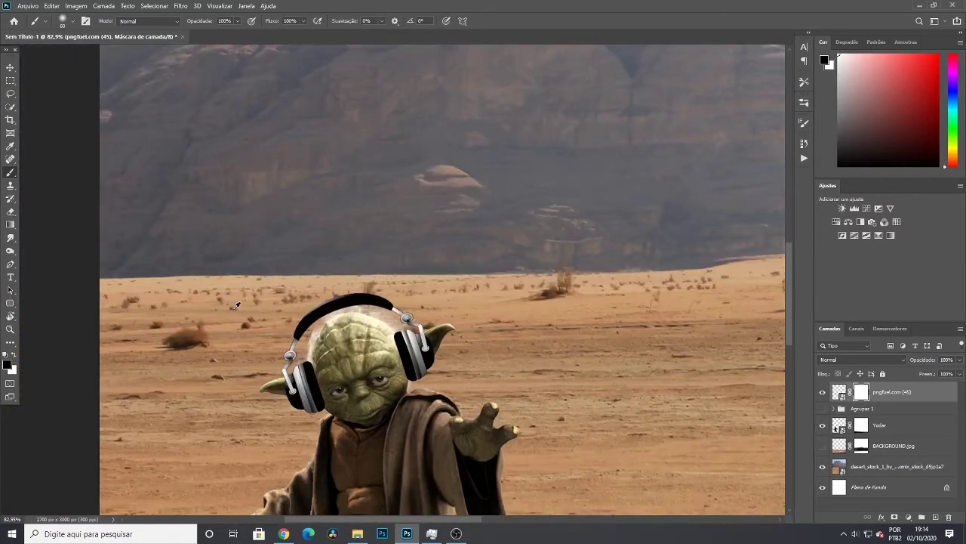
scroll(235, 305, down, 5)
scroll(219, 305, up, 3)
click(908, 517)
Add a Hue/Saturation layer with lightness -10 and a Curves adjustment layer
click(898, 423)
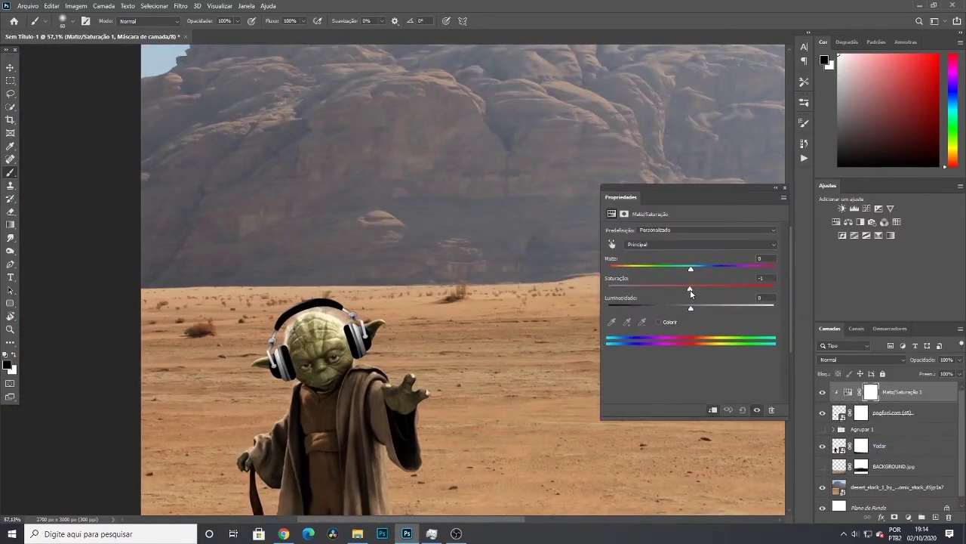
drag(686, 311, 682, 311)
click(912, 518)
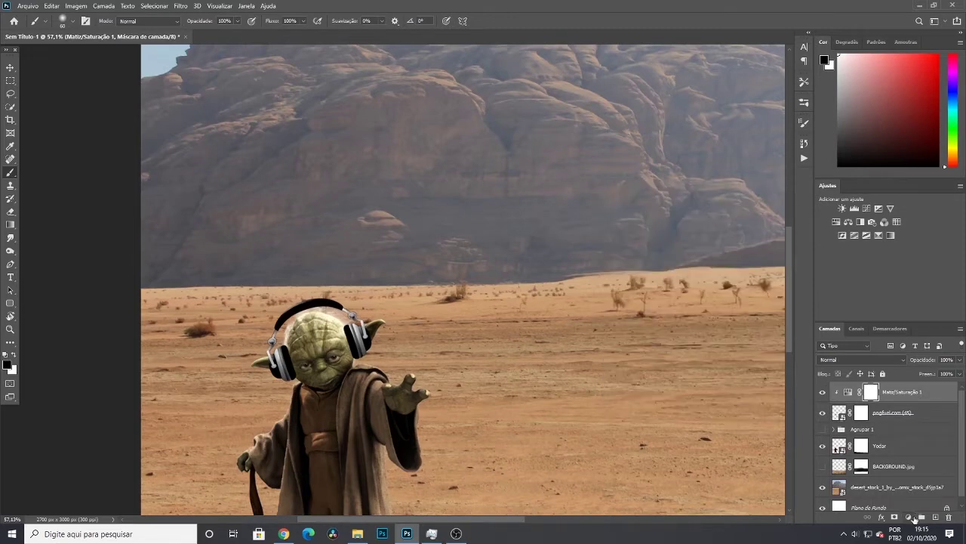
click(898, 364)
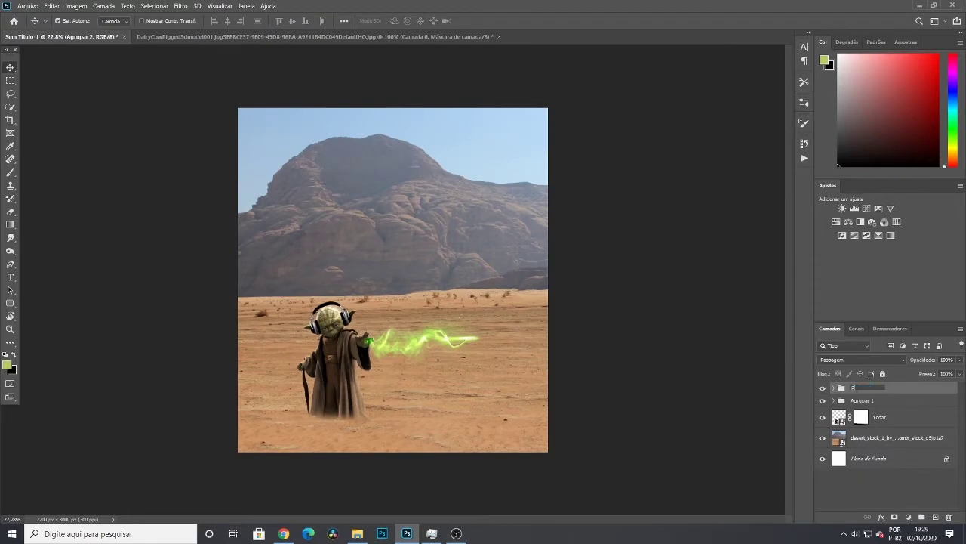
Give Yoda slightly desaturating Hue/Saturation, Color Balance and brightening Curves adjustments, grouped together
click(889, 425)
click(920, 421)
drag(691, 291, 690, 293)
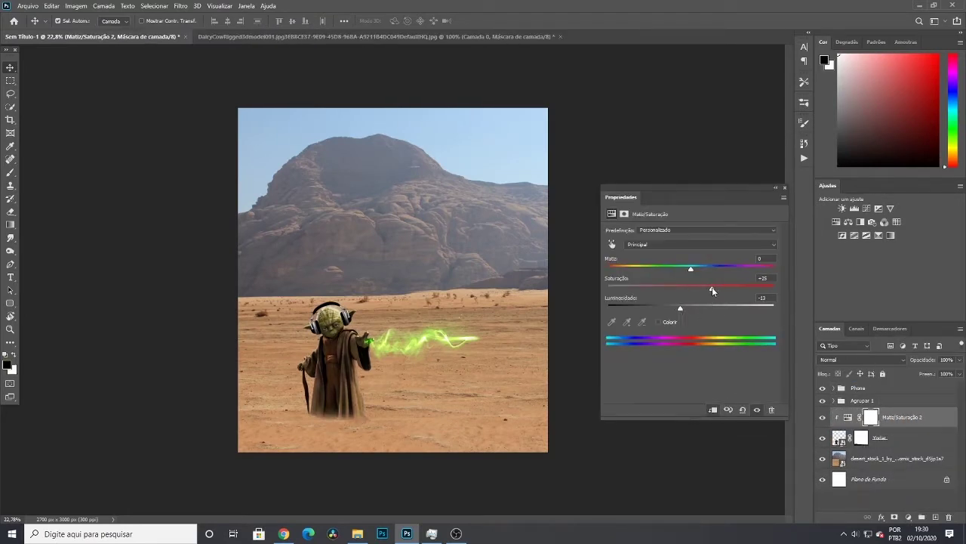
click(860, 222)
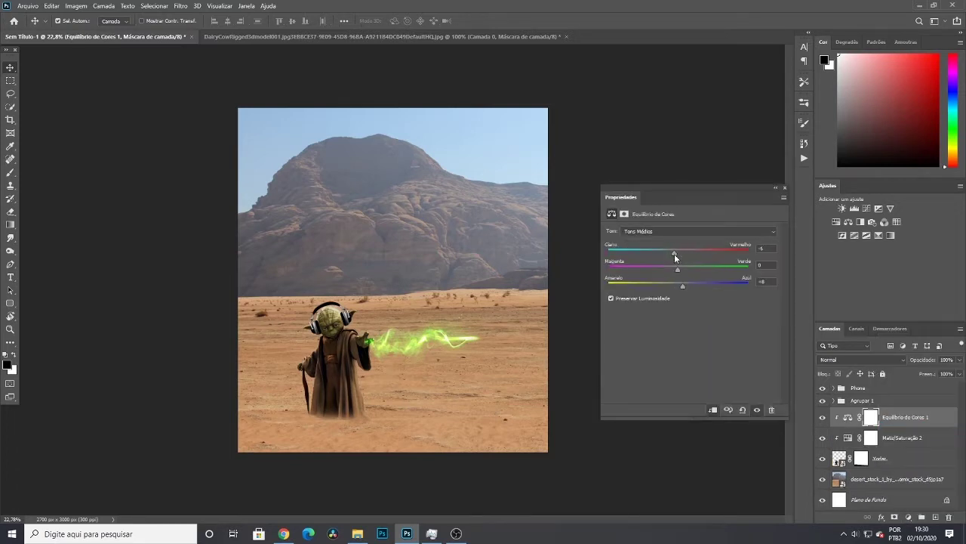
click(908, 517)
click(906, 391)
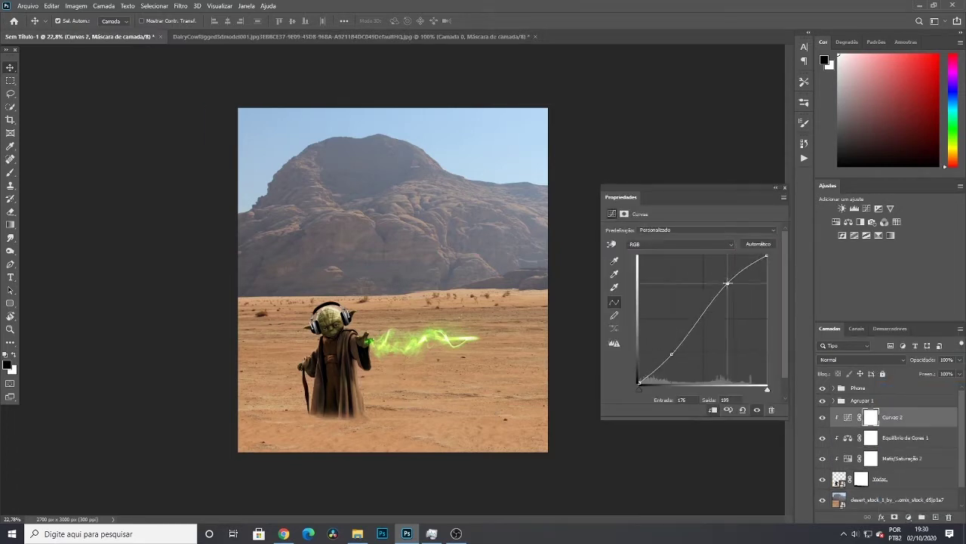
shift+click(880, 479)
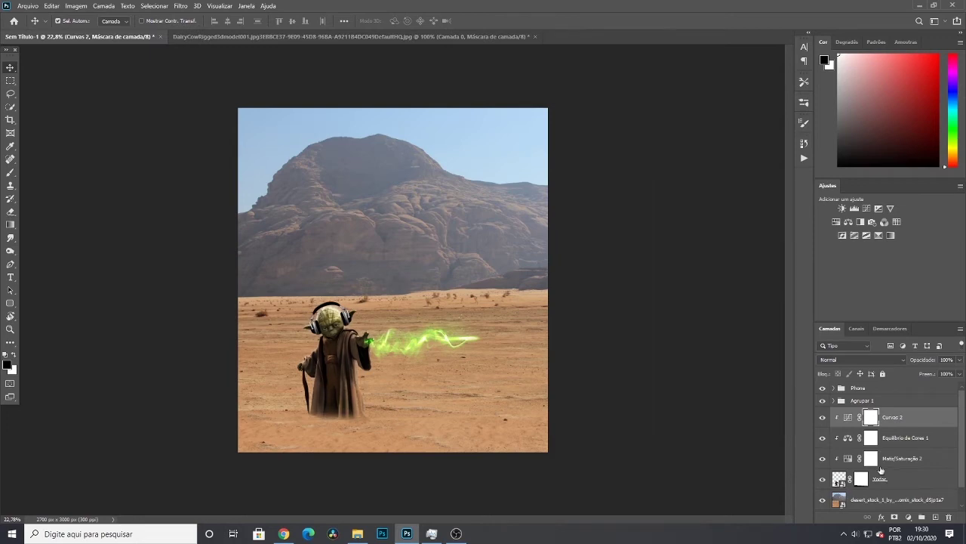
key(ctrl+g)
Darken the desert with a Hue/Saturation layer clipped to it, lowering lightness
click(868, 430)
click(908, 516)
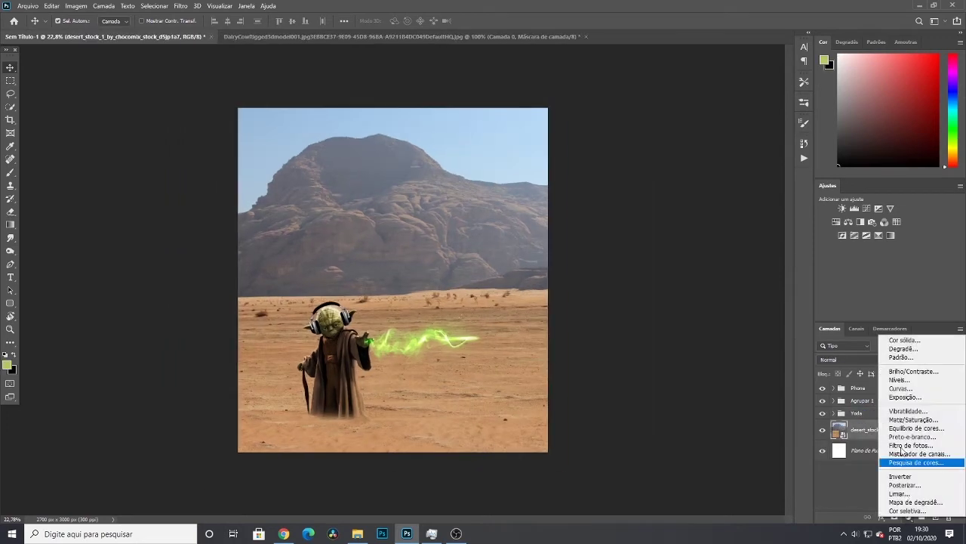
click(880, 458)
key(ctrl+alt+g)
drag(691, 306, 674, 308)
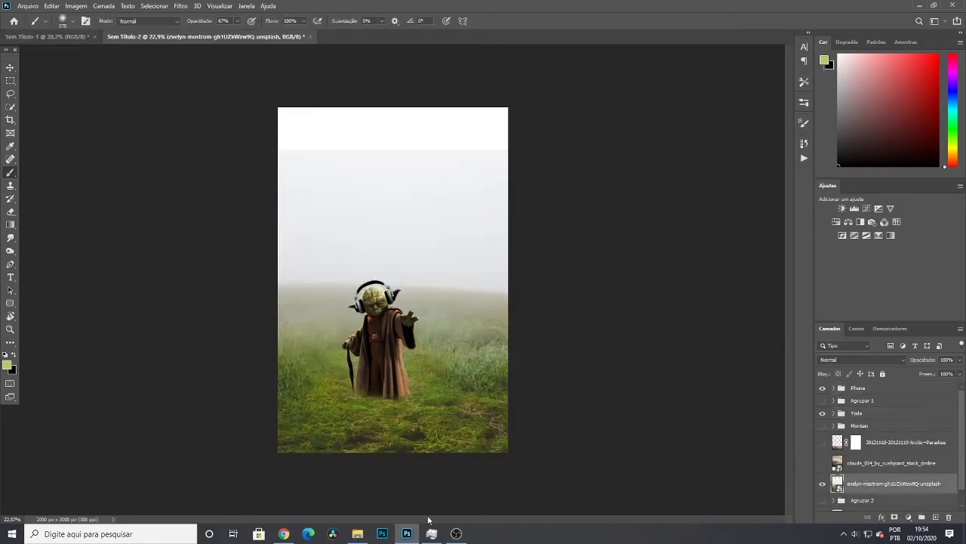
Place the aurora sky image stretched across the canvas
click(431, 533)
drag(169, 330, 393, 279)
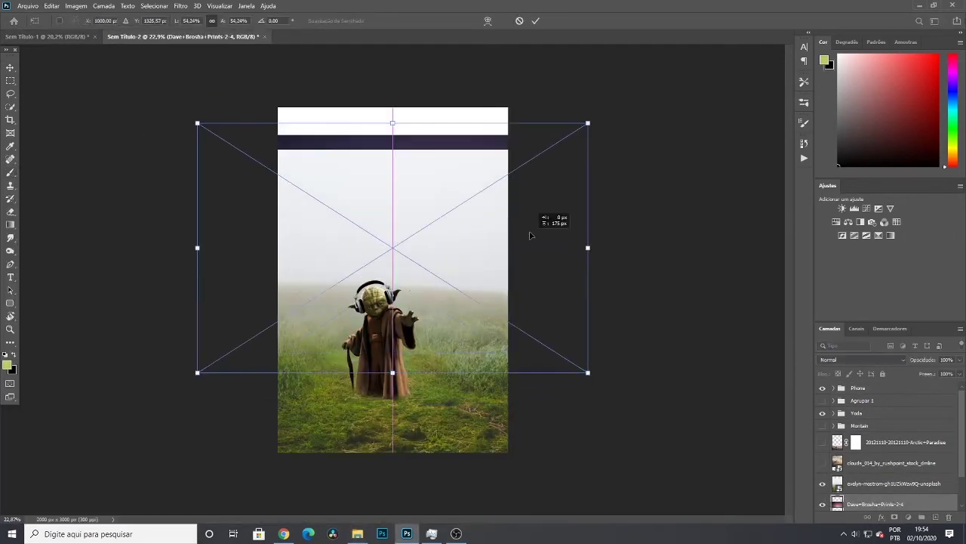
key(Return)
Mask the evelyn-mostrom field's sky to reveal the pink aurora and a whitish misty horizon
click(884, 483)
click(908, 516)
mouse_move(558, 161)
mouse_down()
mouse_move(298, 175)
mouse_move(550, 241)
mouse_up()
key(0)
key(bracketright)
key(bracketright)
key(bracketright)
drag(323, 205, 453, 294)
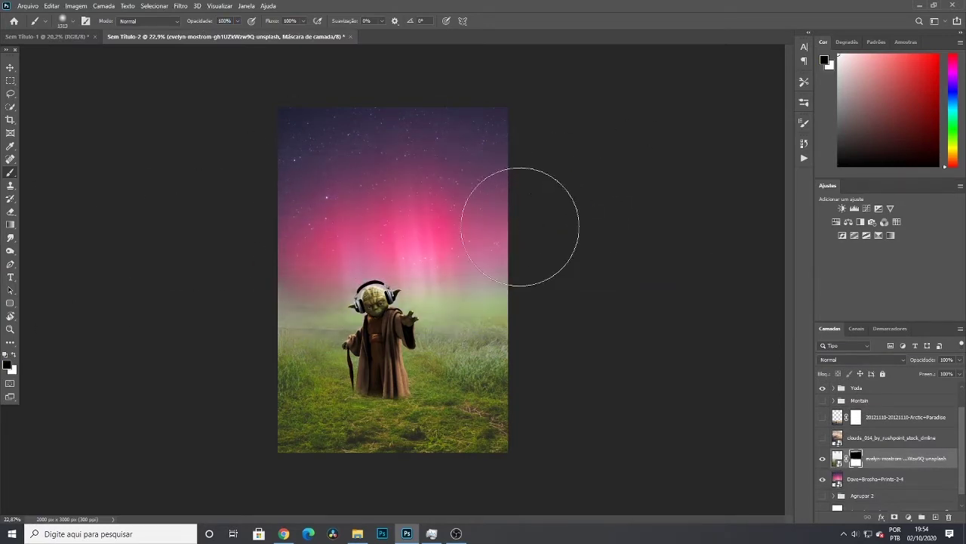
key(bracketleft)
key(bracketleft)
key(bracketleft)
drag(503, 216, 240, 280)
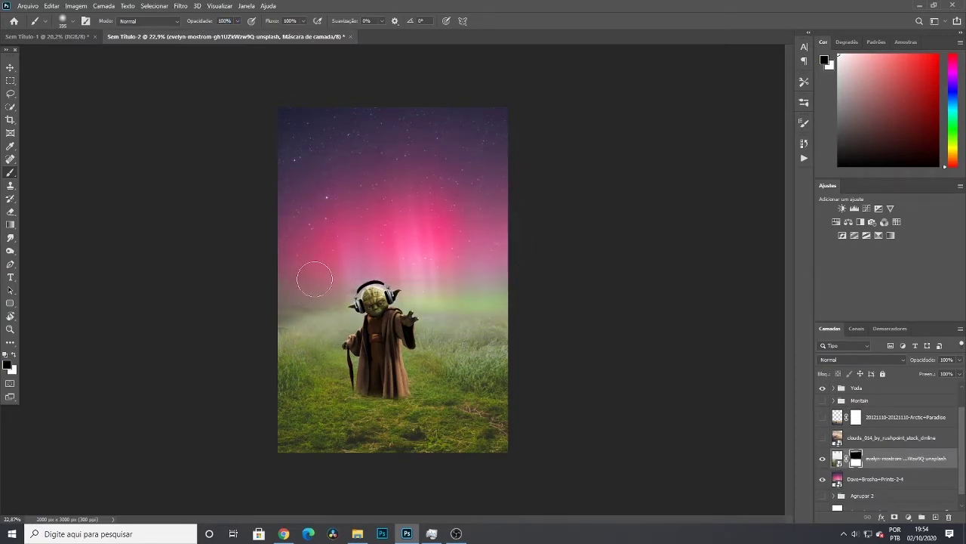
drag(287, 299, 514, 287)
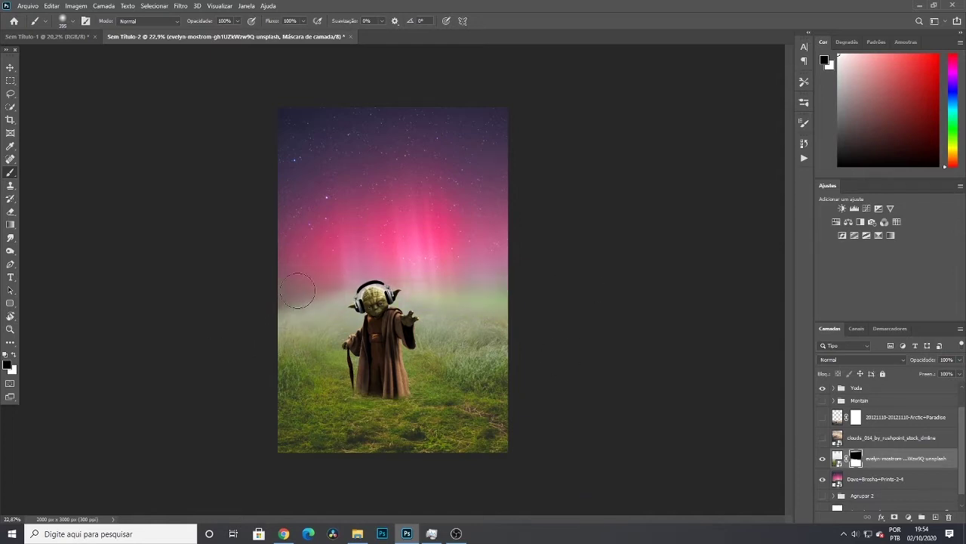
key(6)
key(2)
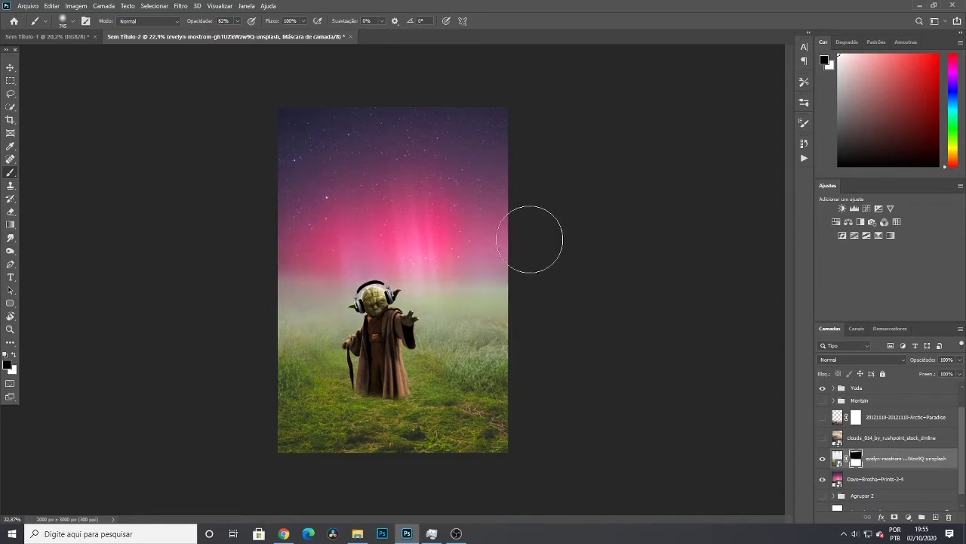
Mute the grass field with a Hue/Saturation layer at -28 saturation and lightness
click(909, 517)
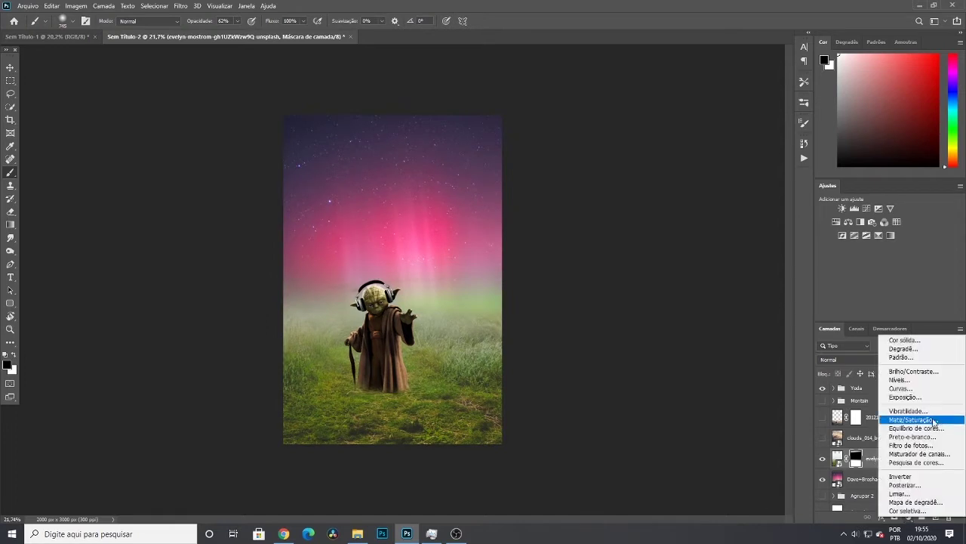
click(869, 420)
mouse_move(690, 287)
mouse_down()
mouse_move(679, 287)
mouse_move(672, 308)
mouse_up()
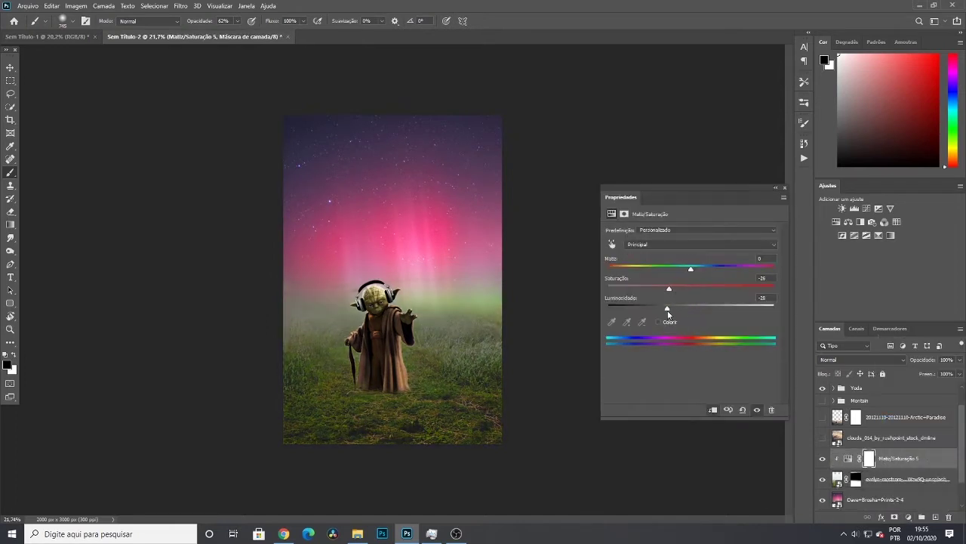
click(785, 187)
Squash the evelyn-mostrom field layer vertically and tilt it slightly
key(ctrl+t)
key(Return)
click(883, 479)
key(ctrl+t)
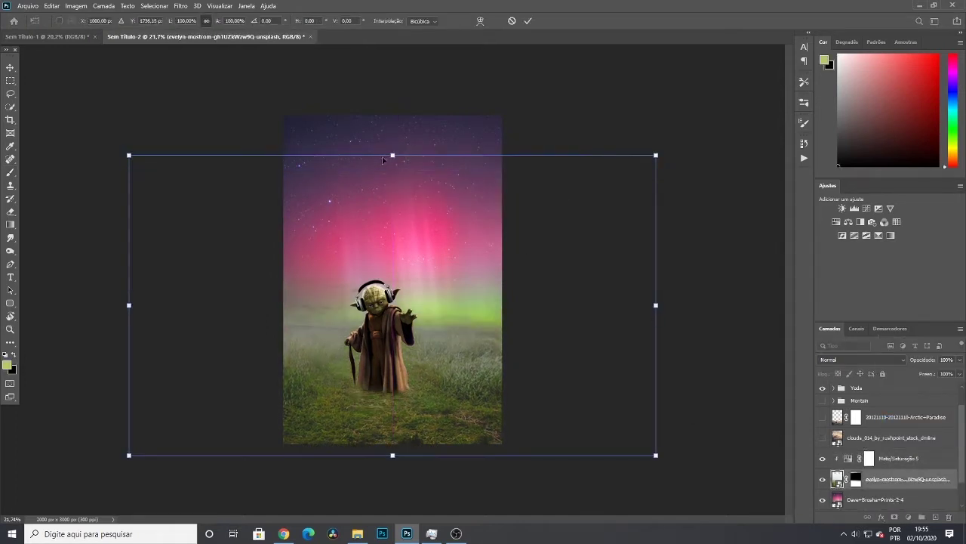
drag(392, 155, 398, 212)
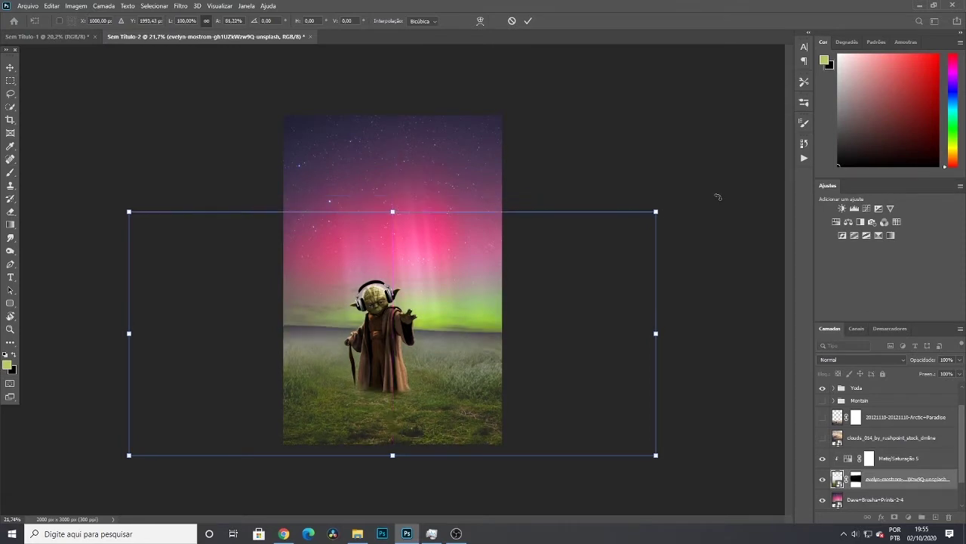
drag(718, 197, 716, 188)
key(Return)
Enlarge the Dave+Brosha aurora layer and rotate it clockwise
click(875, 499)
key(ctrl+t)
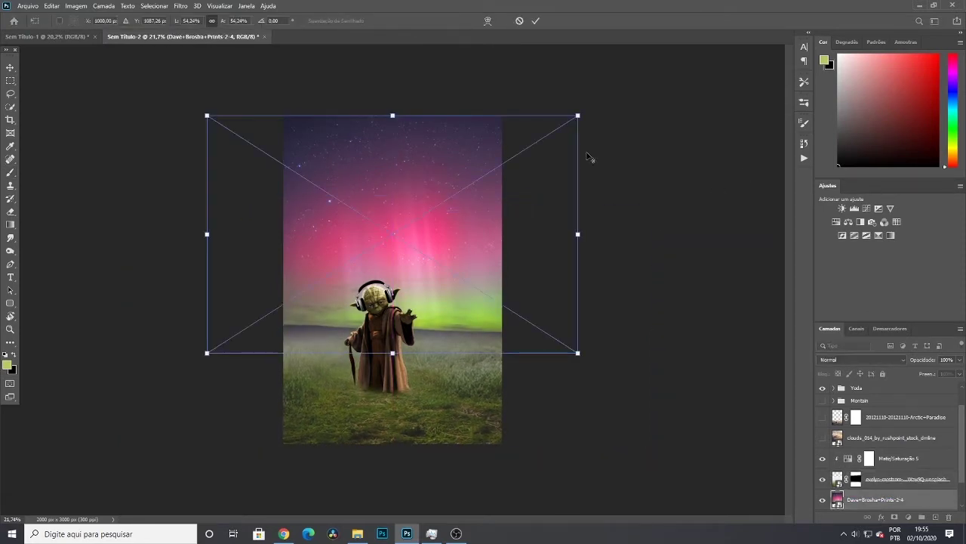
drag(578, 116, 636, 105)
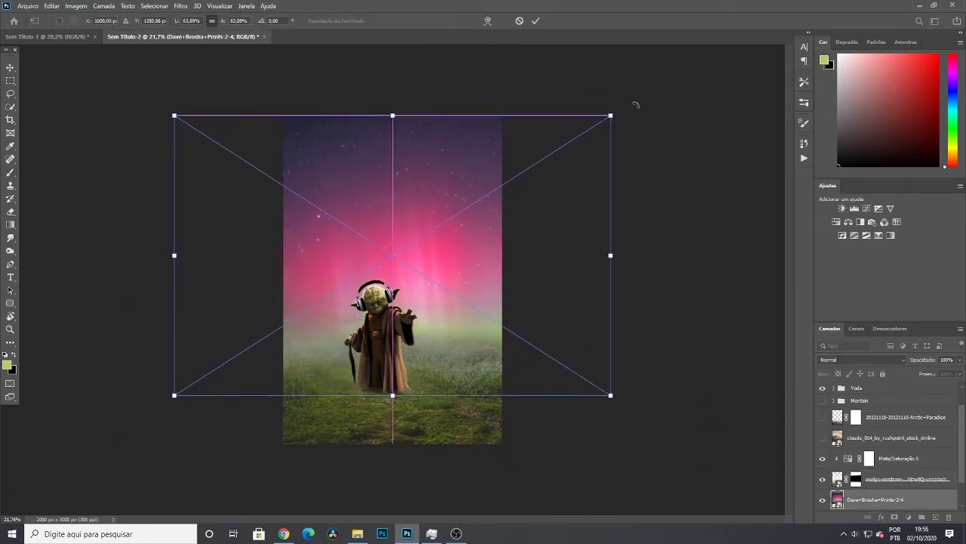
drag(636, 105, 647, 97)
Nudge the aurora layer into place and apply its transformation
drag(572, 204, 582, 205)
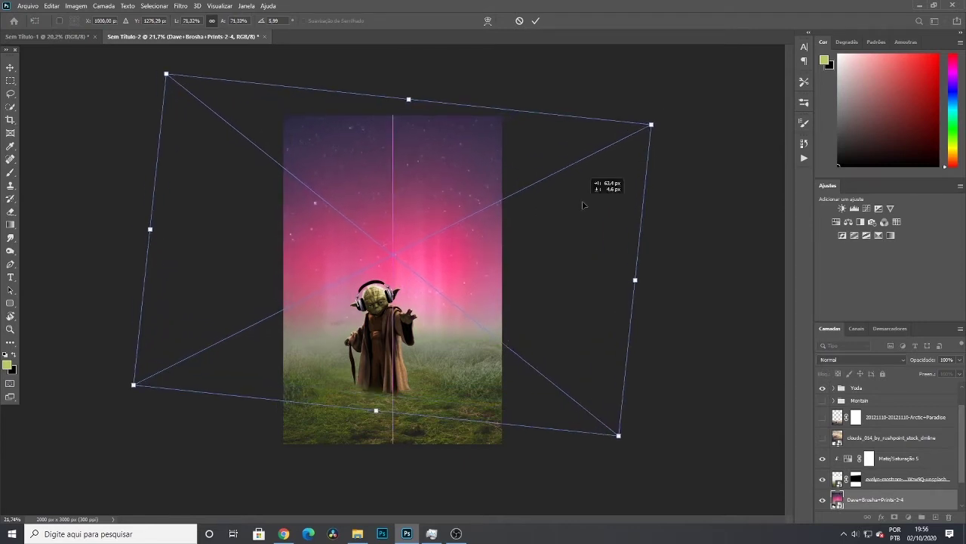
key(Return)
key(b)
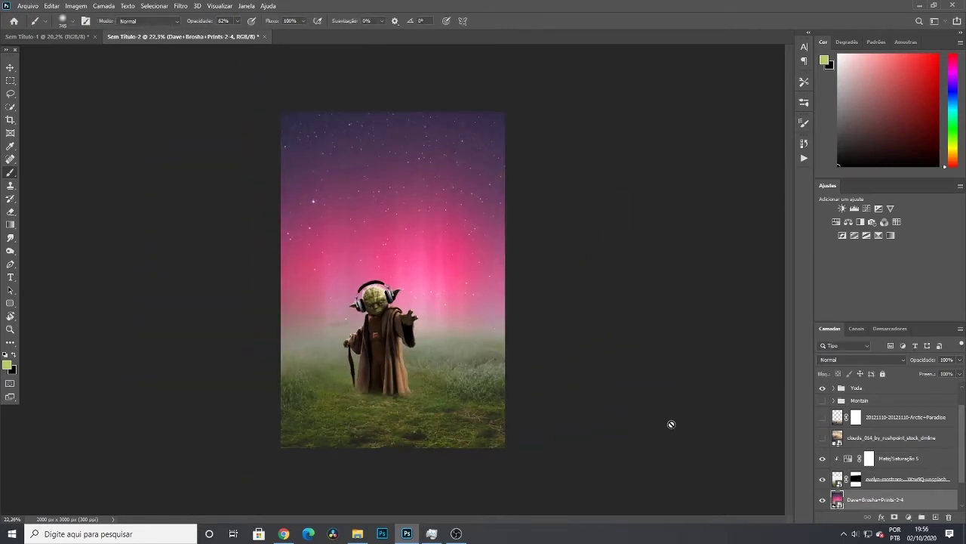
Show the Montain rock group and move it to the left edge behind Yoda
click(822, 400)
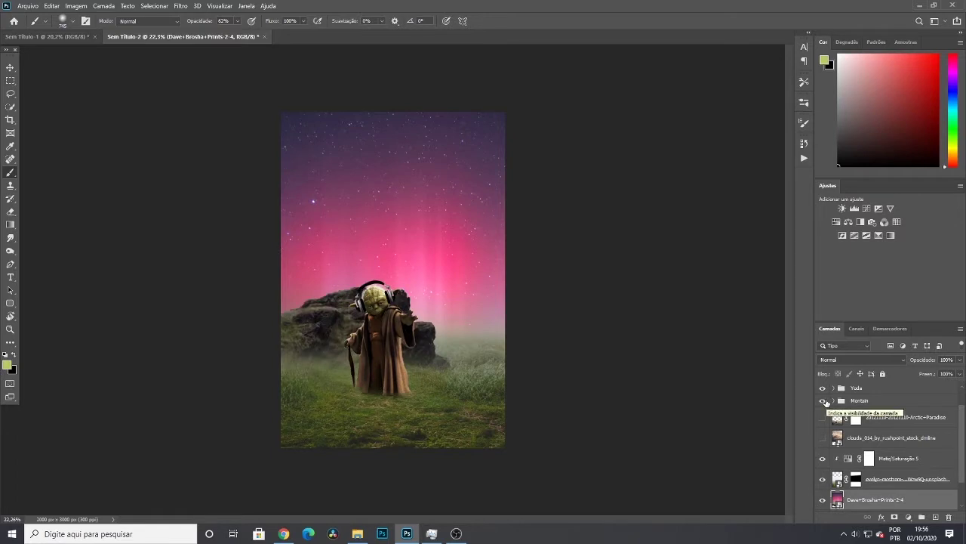
click(900, 419)
click(899, 478)
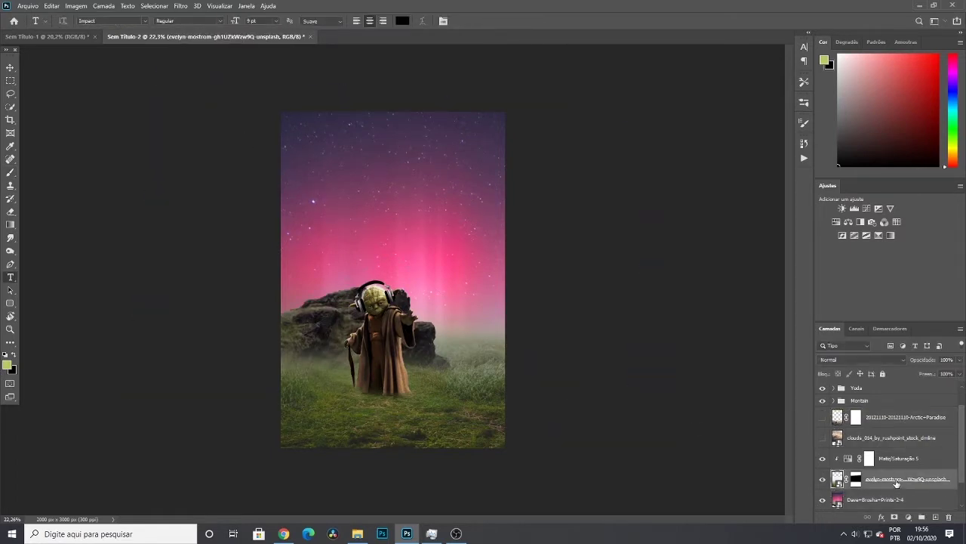
click(859, 400)
key(ctrl+t)
drag(481, 307, 387, 309)
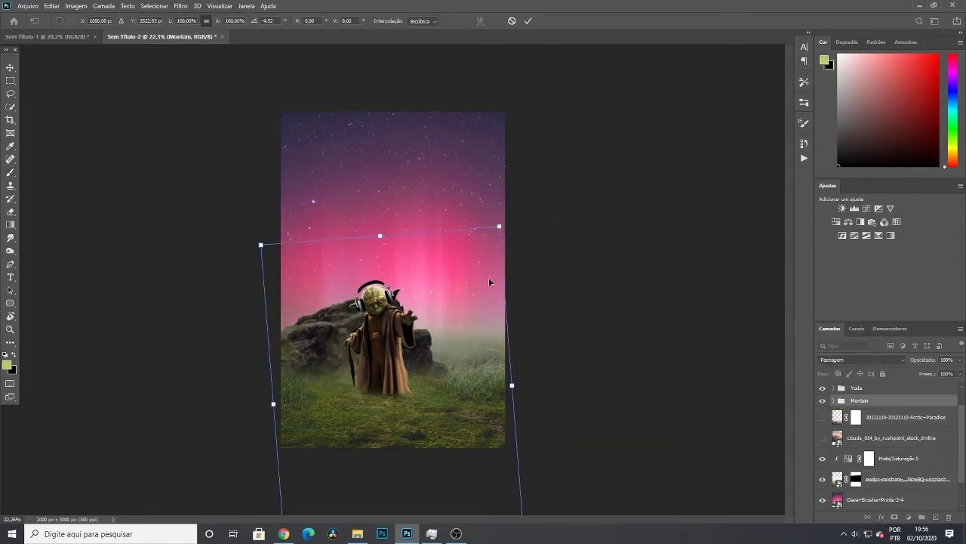
drag(419, 278, 440, 277)
key(Return)
key(t)
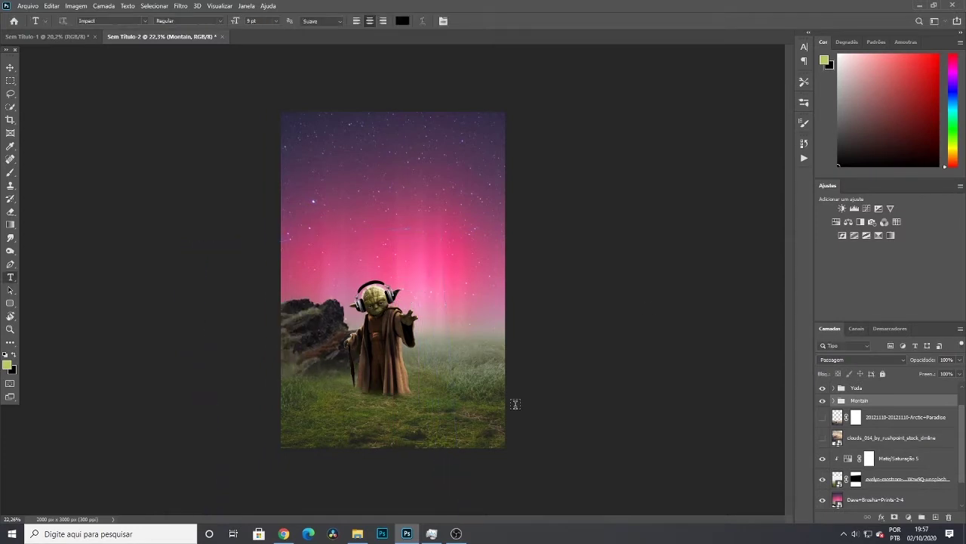
click(891, 479)
key(ctrl+t)
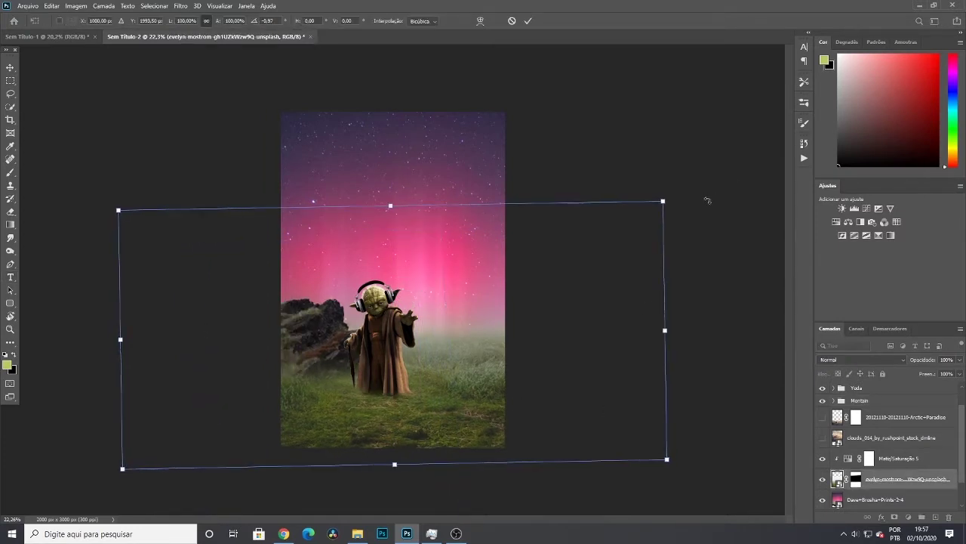
key(Escape)
key(b)
key(d)
right_click(472, 309)
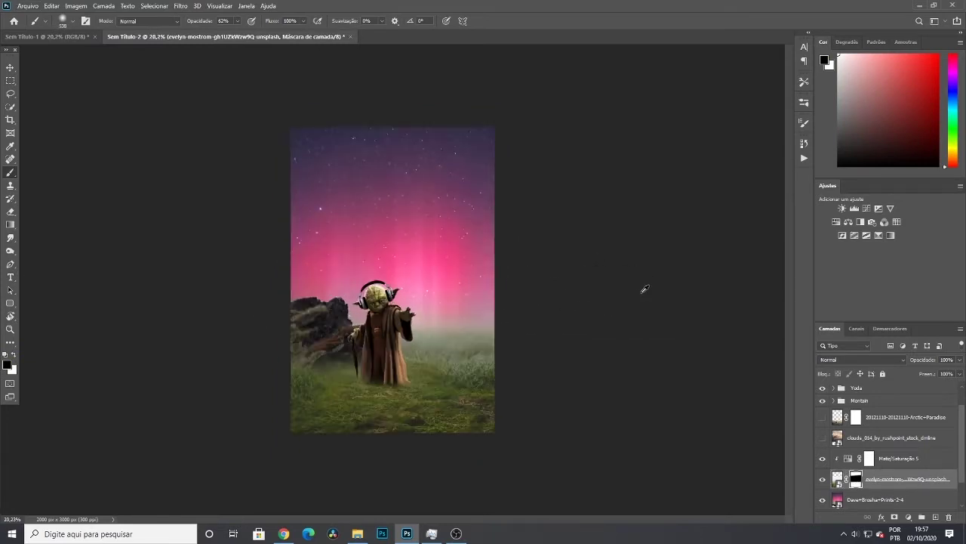
Lower the field's saturation further and add a Color Balance adjustment layer
drag(669, 288, 659, 288)
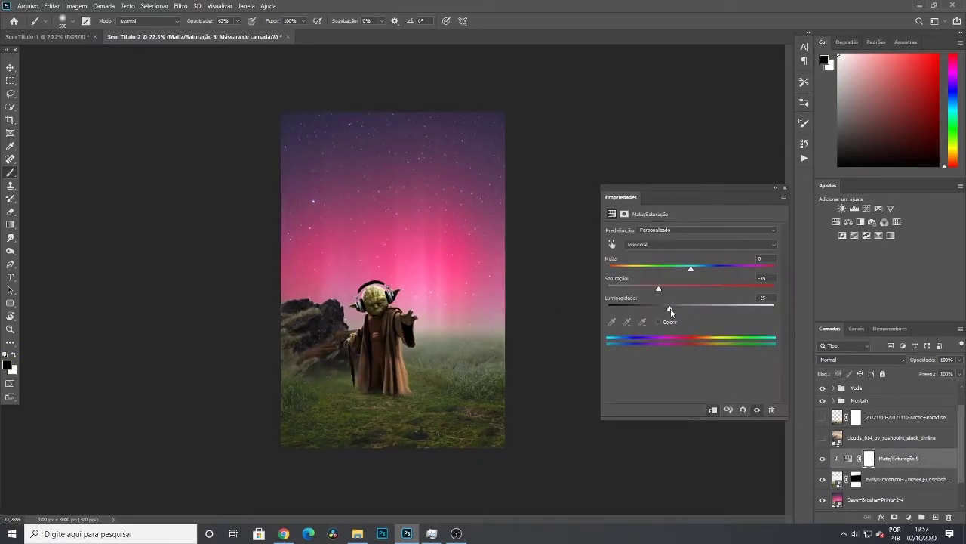
click(908, 517)
click(915, 426)
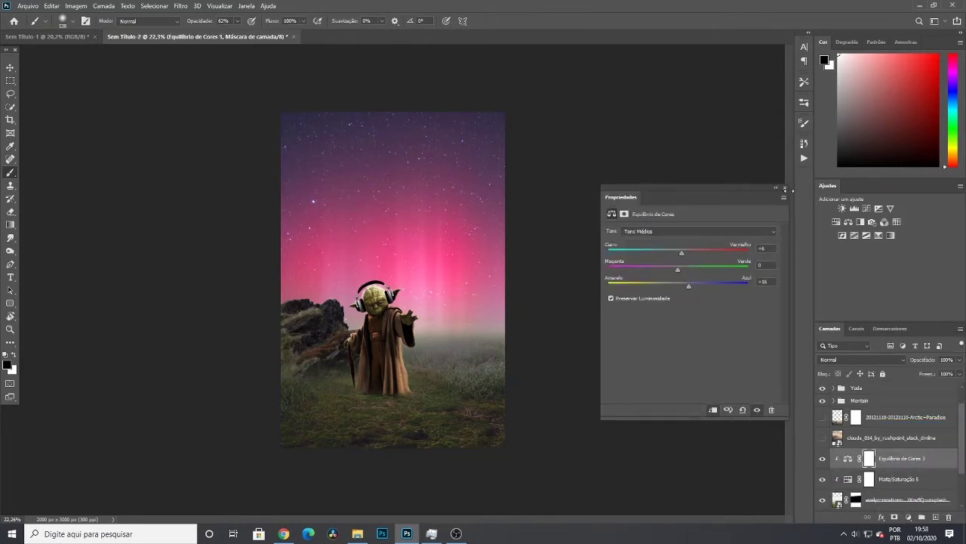
Select the field layer and try a slight rotation, then cancel it
click(896, 501)
key(ctrl+t)
drag(708, 188, 727, 158)
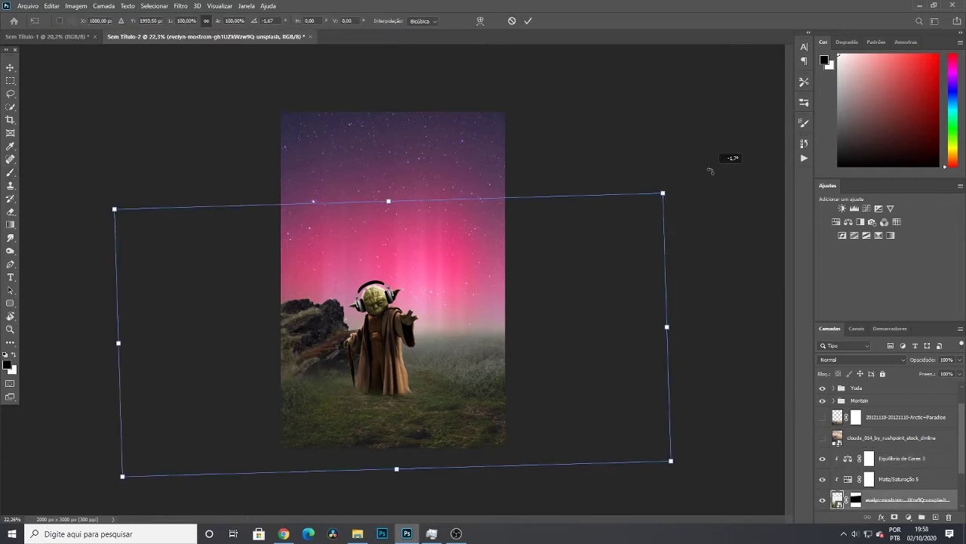
key(Escape)
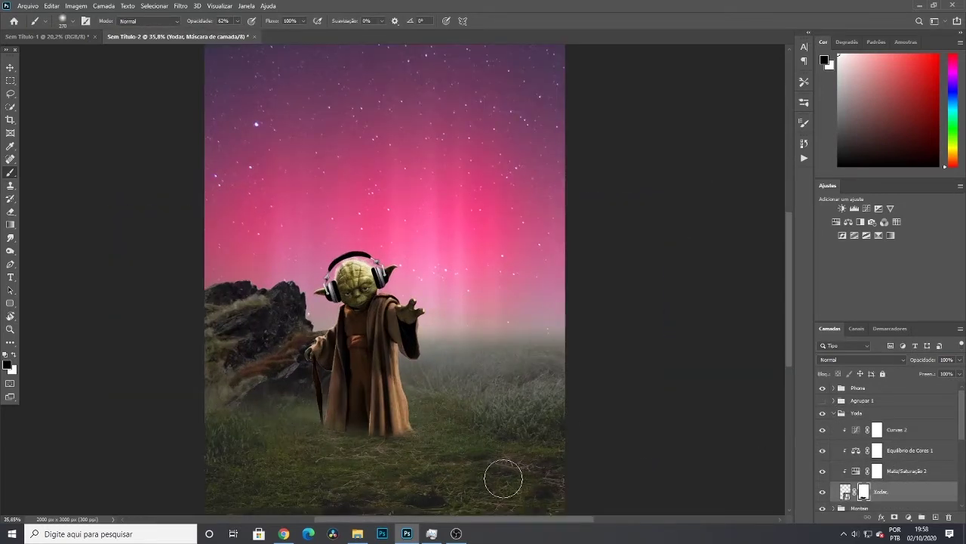
Select the Dave+Brosha sky layer and apply a 6.8-pixel Gaussian Blur
scroll(503, 479, down, 2)
scroll(438, 438, down, 2)
scroll(910, 484, down, 5)
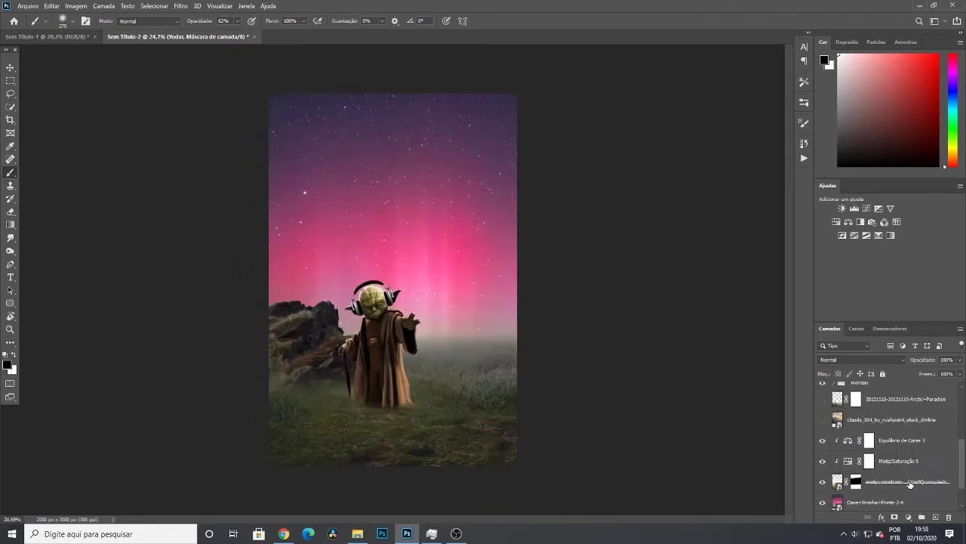
right_click(891, 500)
click(180, 5)
click(340, 139)
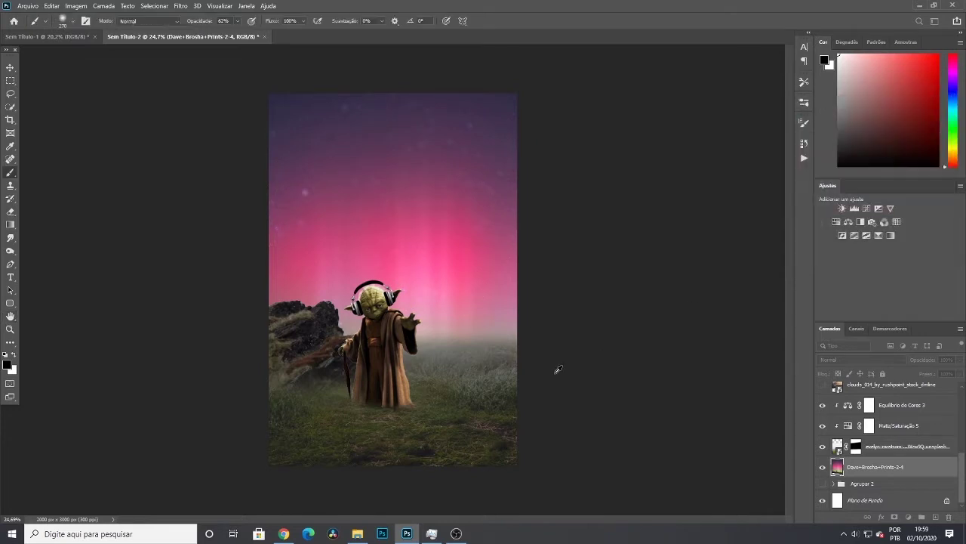
Rasterize the evelyn-mostrom field layer and apply a 15 px Tilt-Shift blur focused on the ground
click(180, 5)
mouse_move(194, 119)
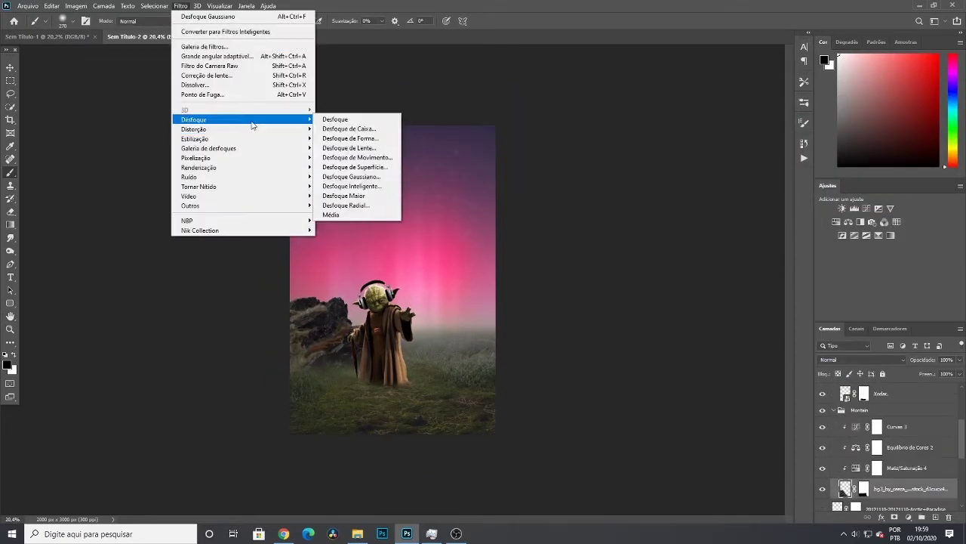
click(347, 167)
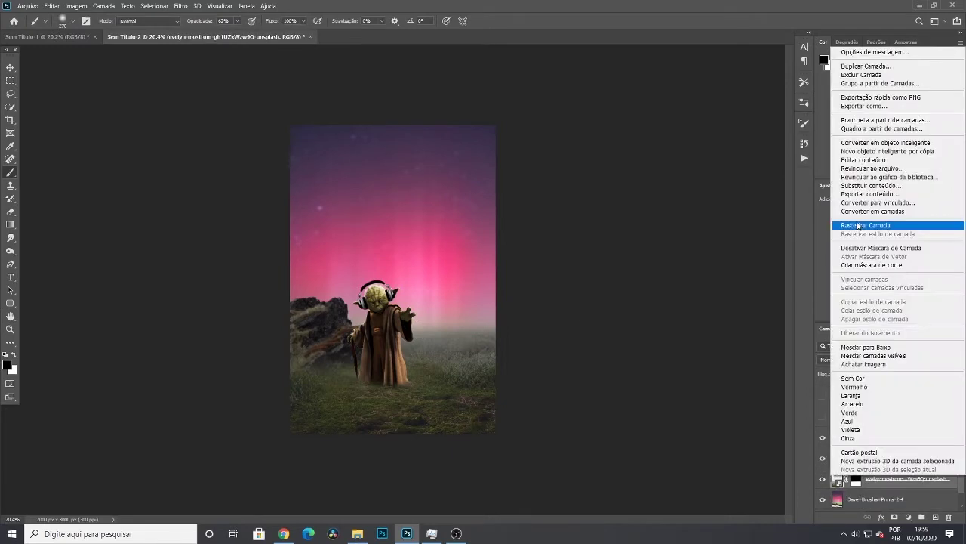
click(340, 168)
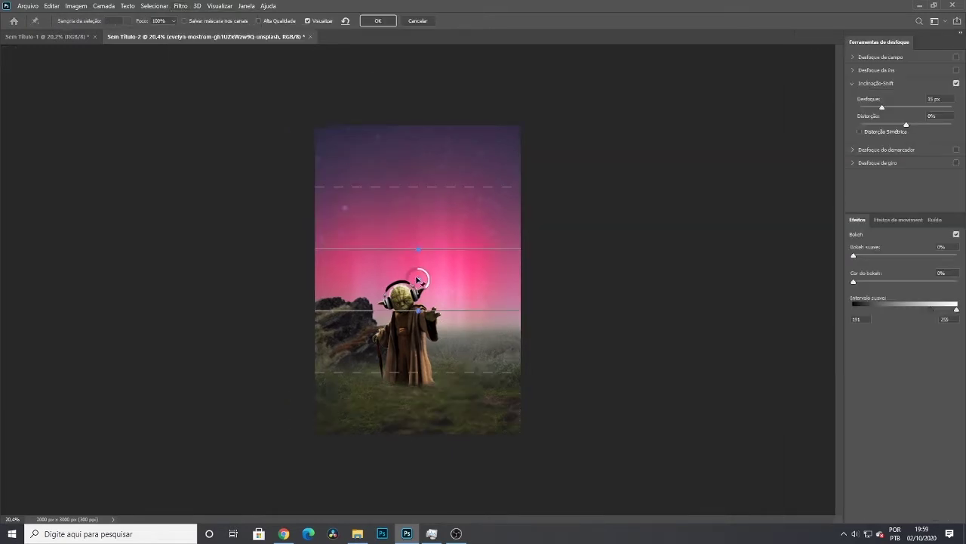
drag(420, 281, 419, 423)
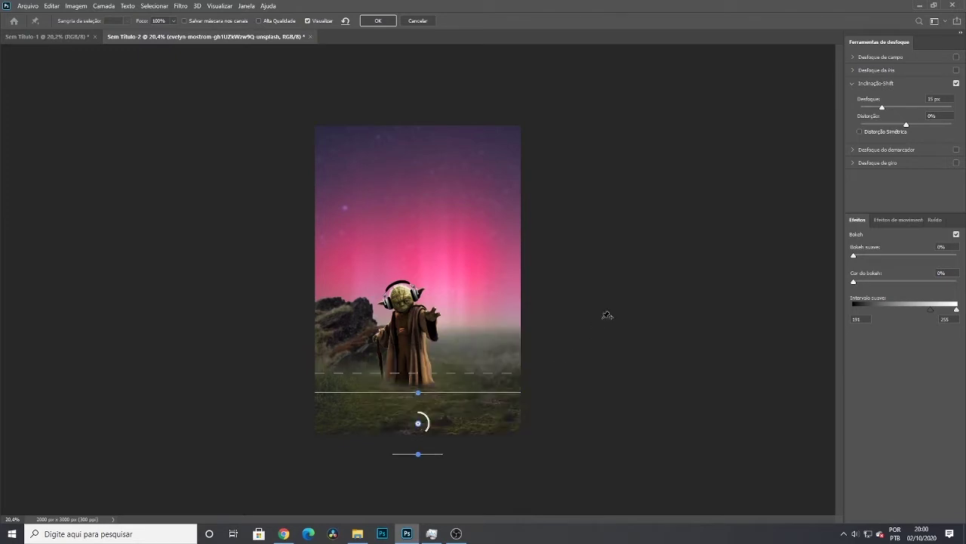
click(374, 22)
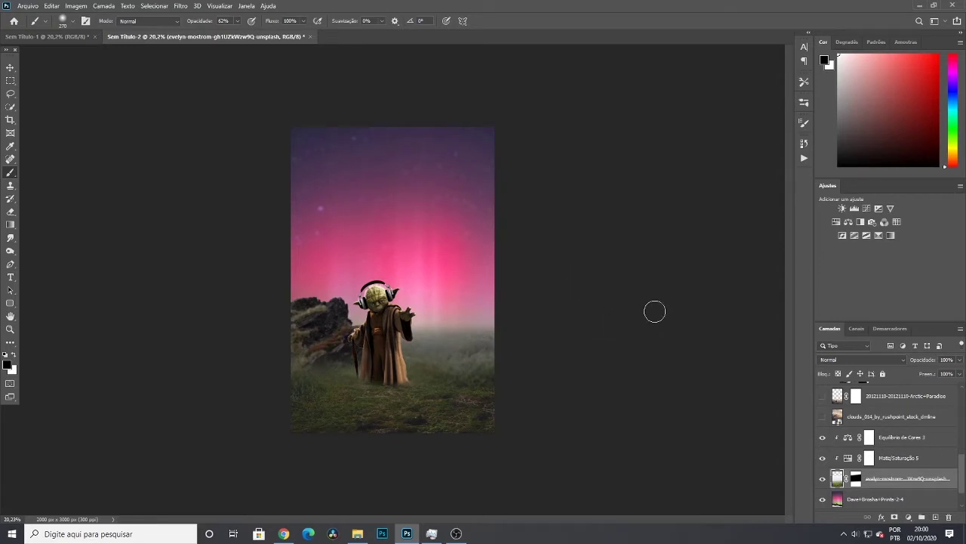
Try rotating the field layer, then cancel the transform unchanged
key(ctrl+t)
drag(709, 317, 662, 181)
key(Escape)
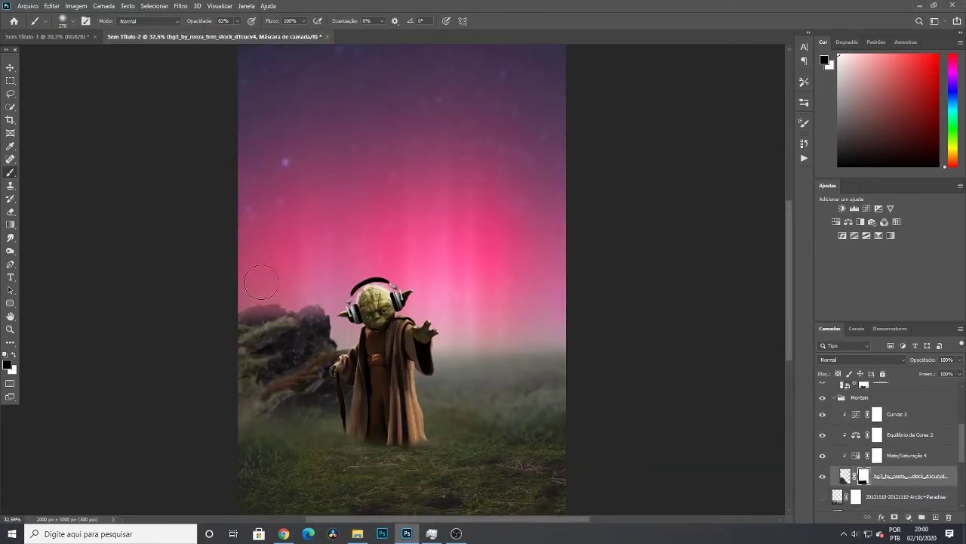
Toggle the Montain group's visibility to compare, then collapse the group
scroll(565, 339, down, 3)
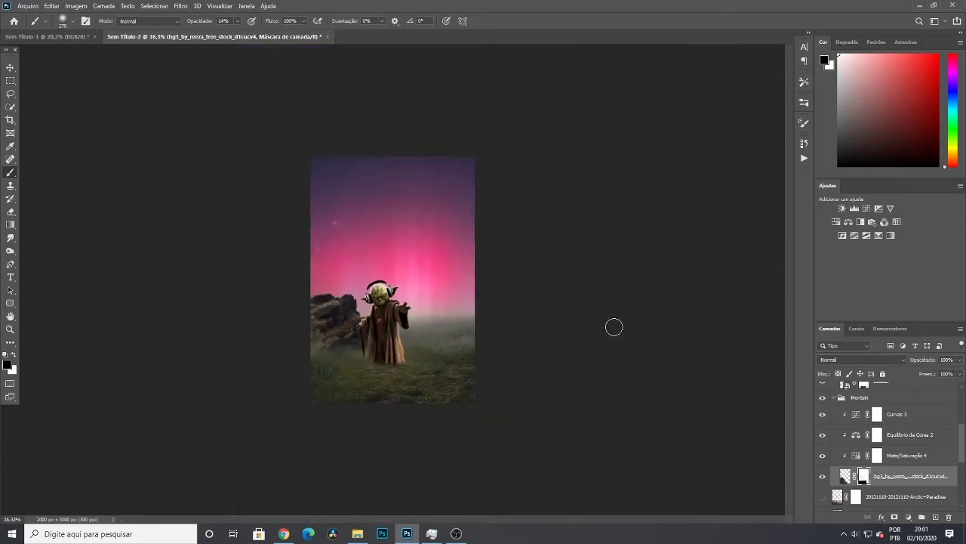
scroll(614, 325, up, 1)
click(822, 399)
click(822, 399)
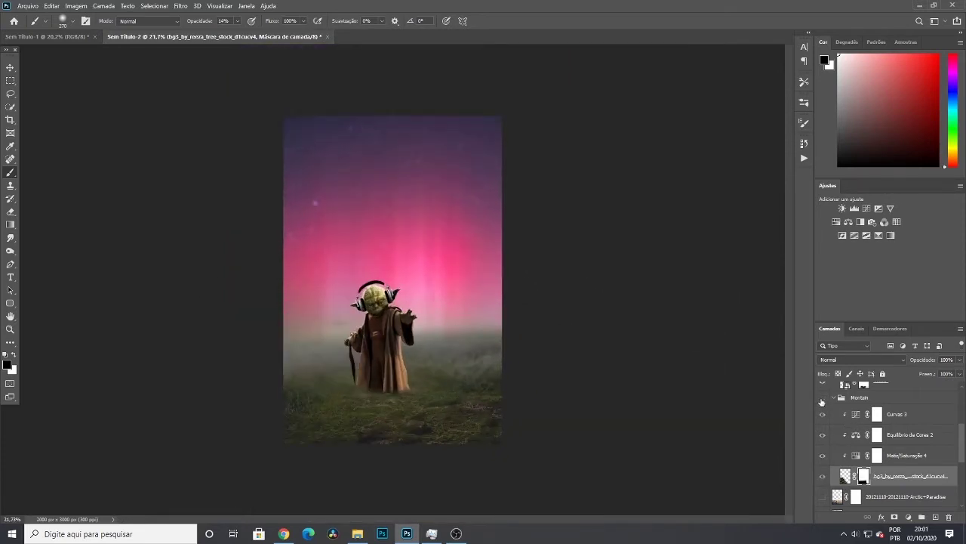
click(834, 397)
scroll(829, 415, up, 2)
Make the green lightning group visible and rename it 'Power'
click(833, 413)
click(822, 400)
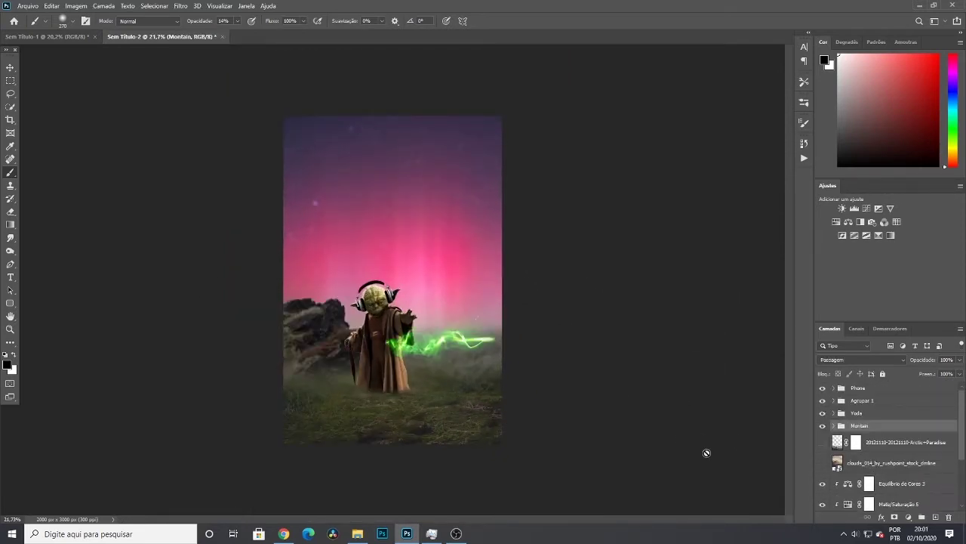
double_click(858, 400)
text(Power)
key(Return)
Move the Power group's lightning so it starts at Yoda's hand
key(ctrl+t)
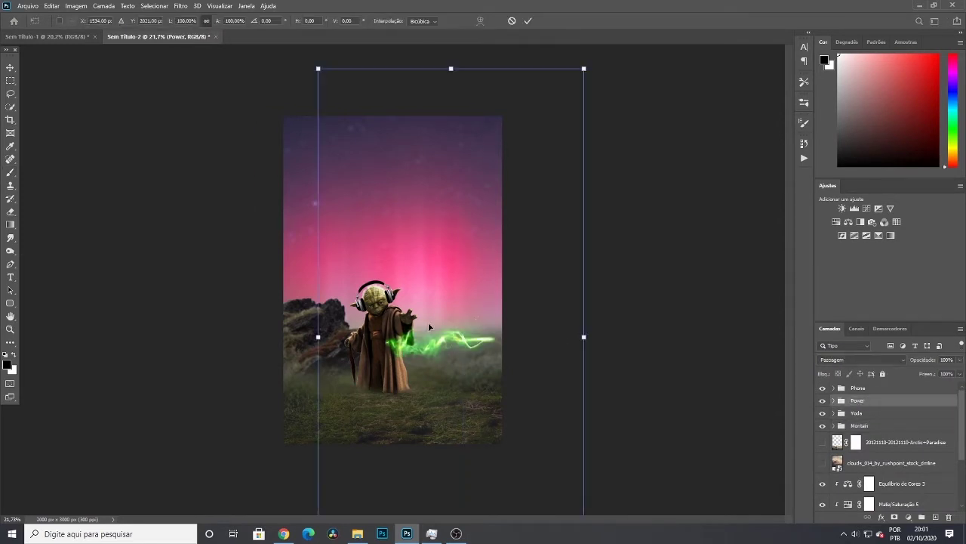
drag(429, 322, 451, 296)
scroll(468, 257, down, 2)
scroll(423, 302, up, 1)
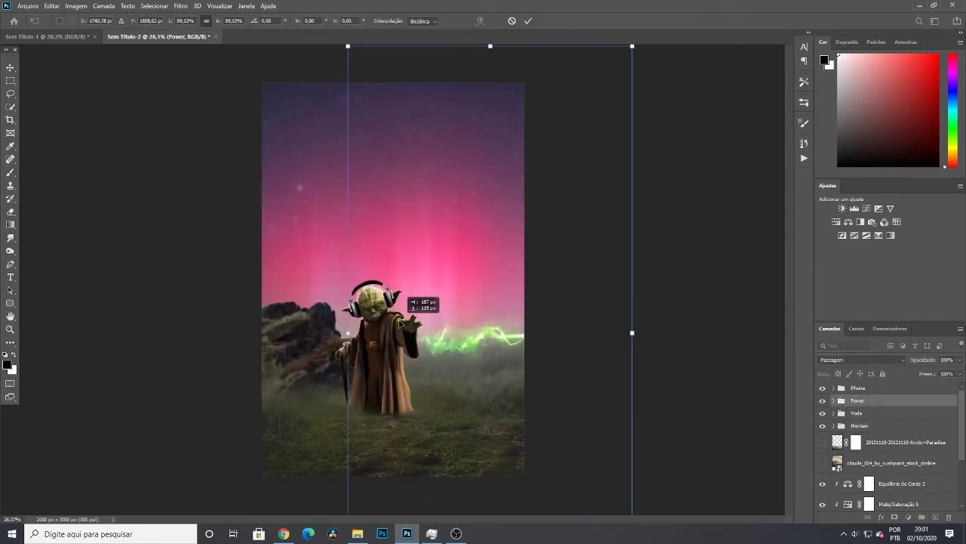
scroll(392, 305, up, 3)
drag(333, 316, 341, 305)
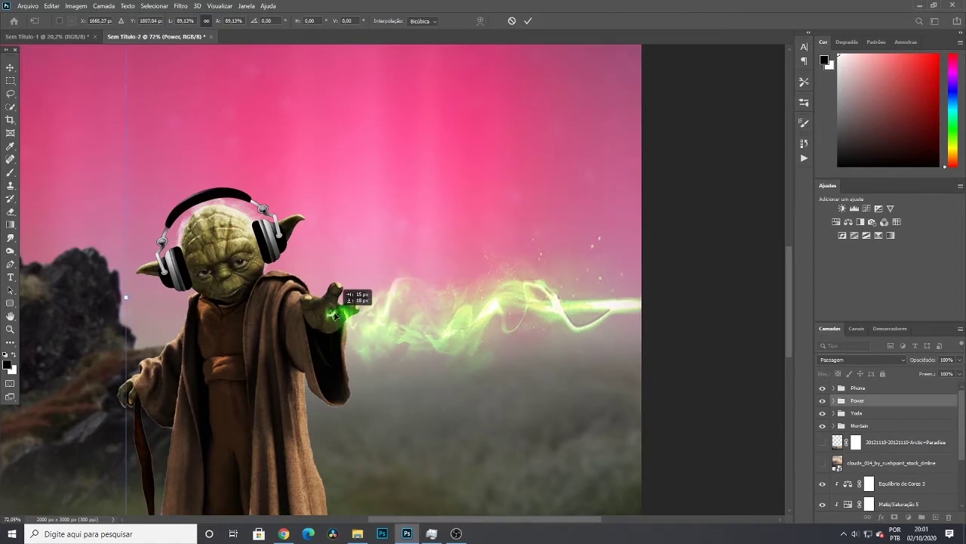
key(Return)
key(ctrl+0)
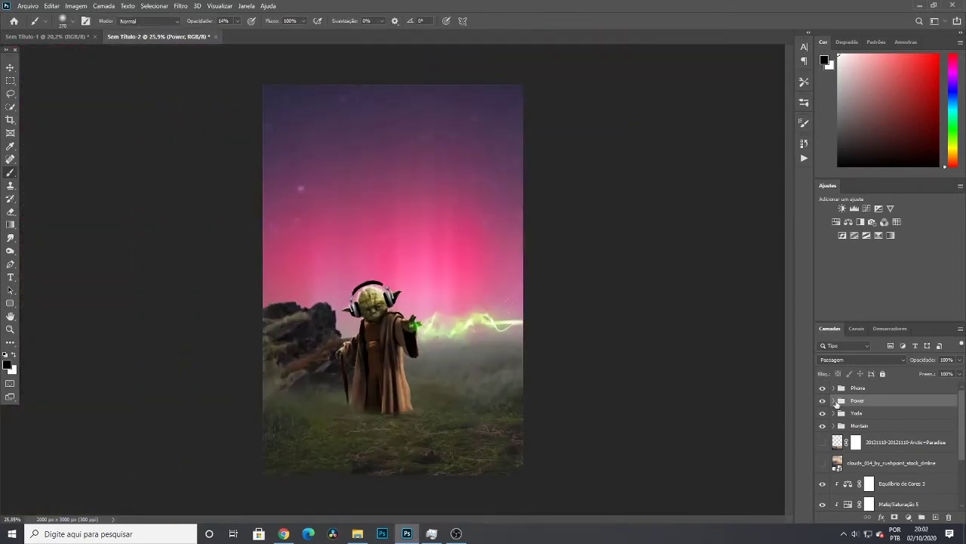
Inspect the Power group's layers, then add an empty Camada 3 layer in the Yoda group
click(834, 401)
click(870, 458)
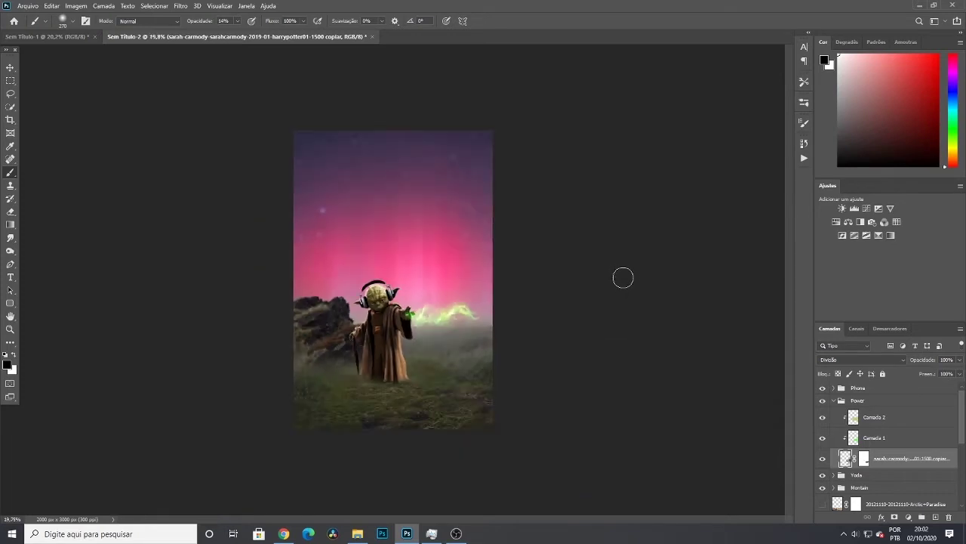
click(823, 401)
click(833, 462)
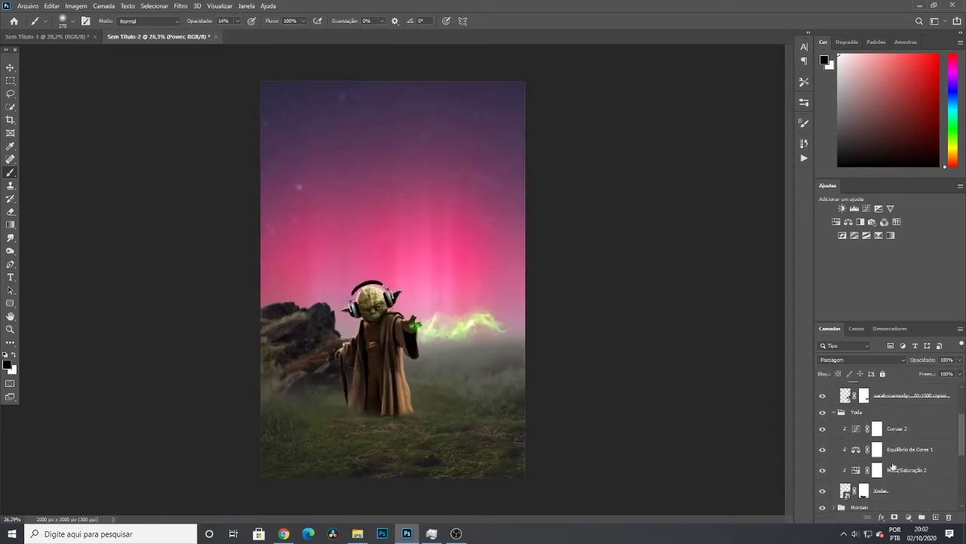
click(936, 517)
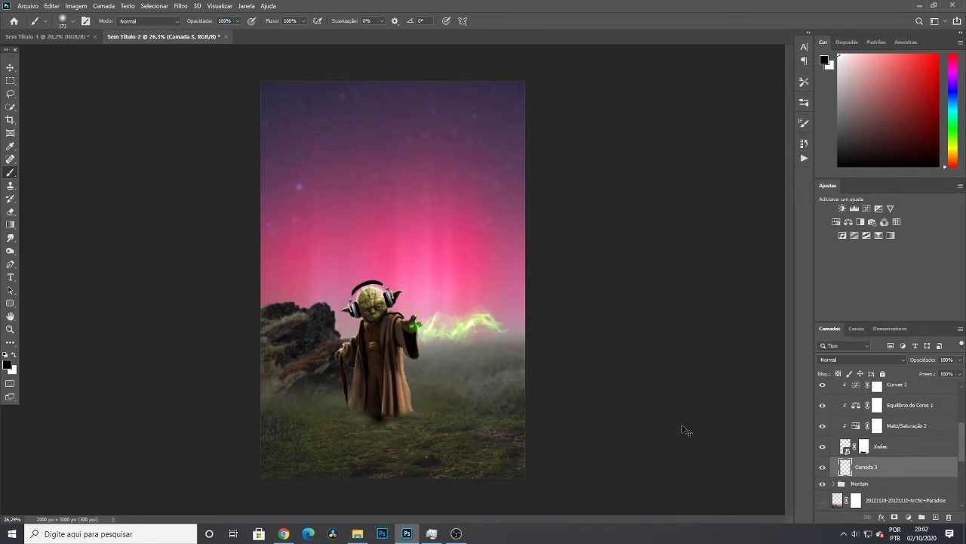
Stretch and tilt the Camada 3 patch under Yoda's feet to follow the ground
key(ctrl+t)
drag(345, 408, 299, 408)
drag(475, 395, 485, 387)
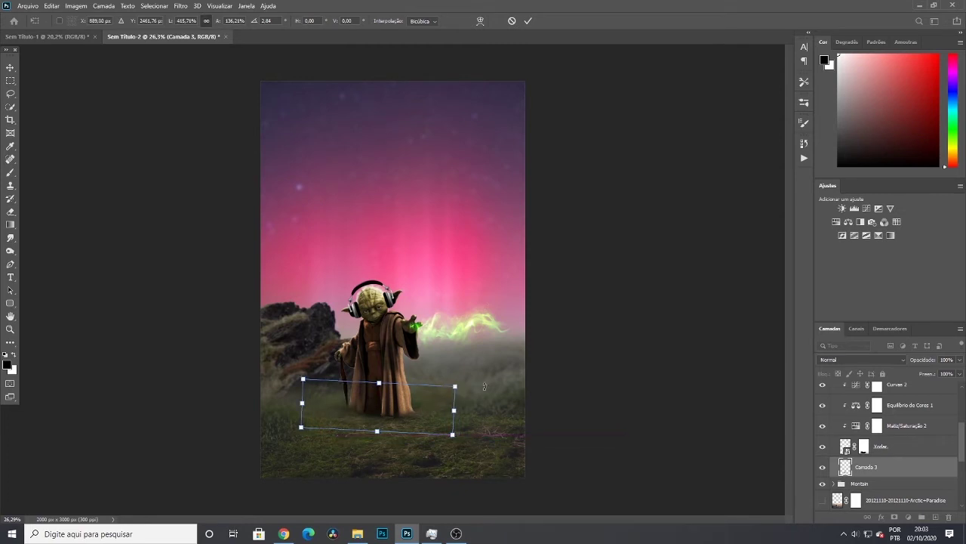
mouse_move(454, 409)
mouse_down()
mouse_move(466, 413)
mouse_move(406, 413)
mouse_up()
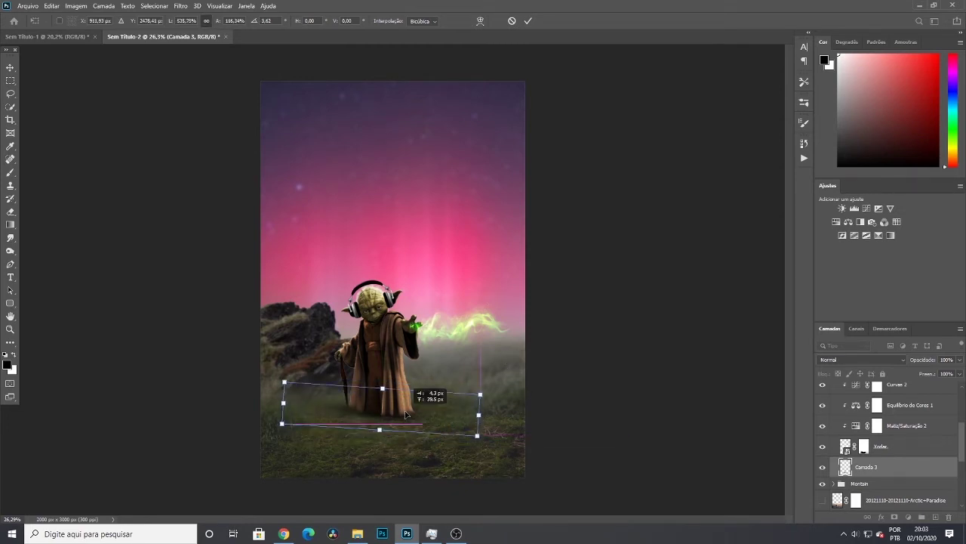
drag(479, 414, 482, 416)
drag(283, 402, 280, 402)
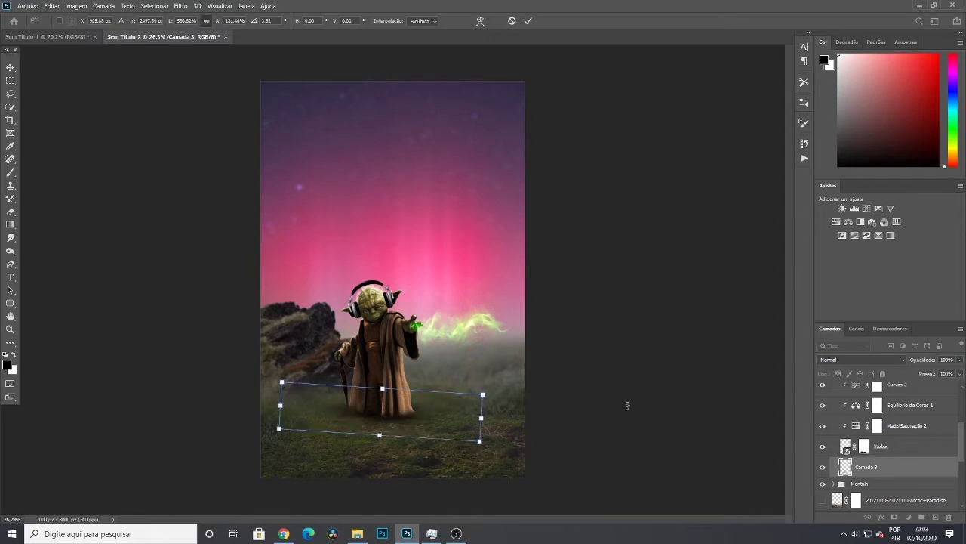
drag(379, 430, 380, 429)
key(Return)
Add a mask to the patch and soften it with a 3-pixel Gaussian Blur
key(b)
scroll(471, 401, up, 2)
scroll(453, 403, up, 2)
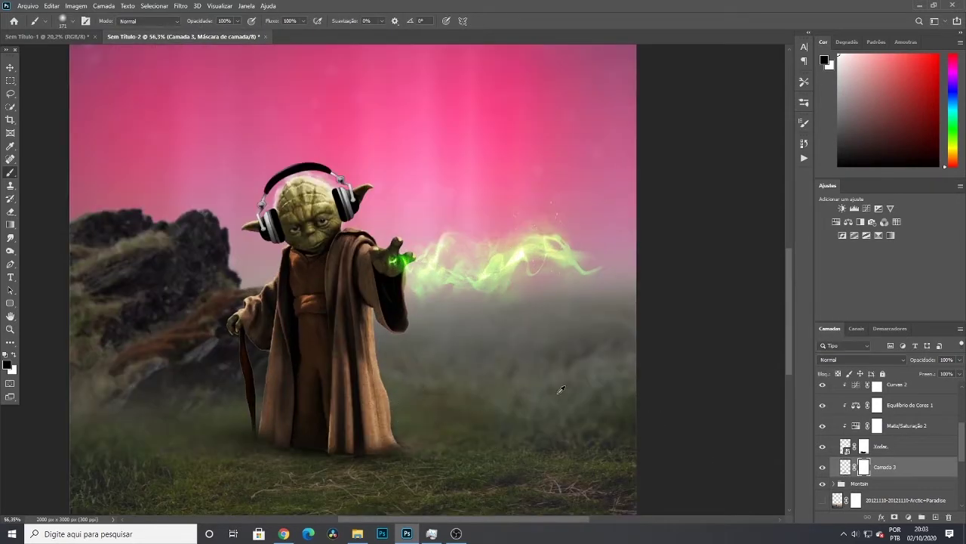
scroll(495, 406, down, 2)
scroll(630, 399, down, 1)
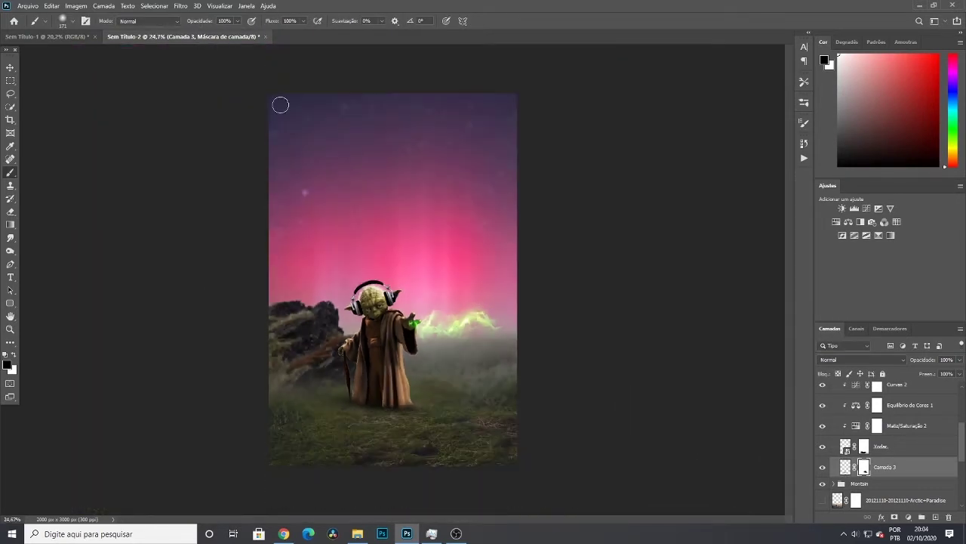
click(180, 5)
click(181, 5)
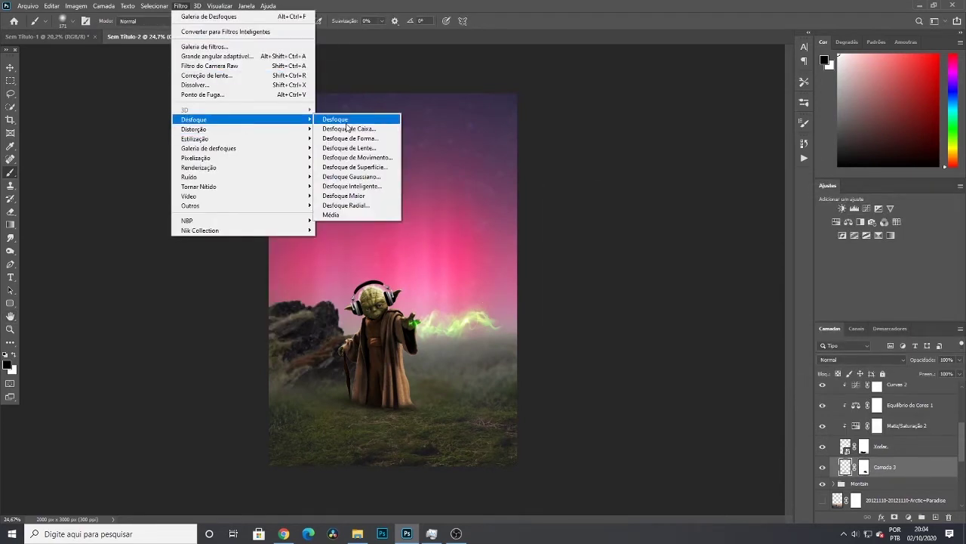
click(351, 176)
click(933, 125)
Stretch the blurred patch's bottom edge down, fit the image, and select the Yoda group
key(ctrl+t)
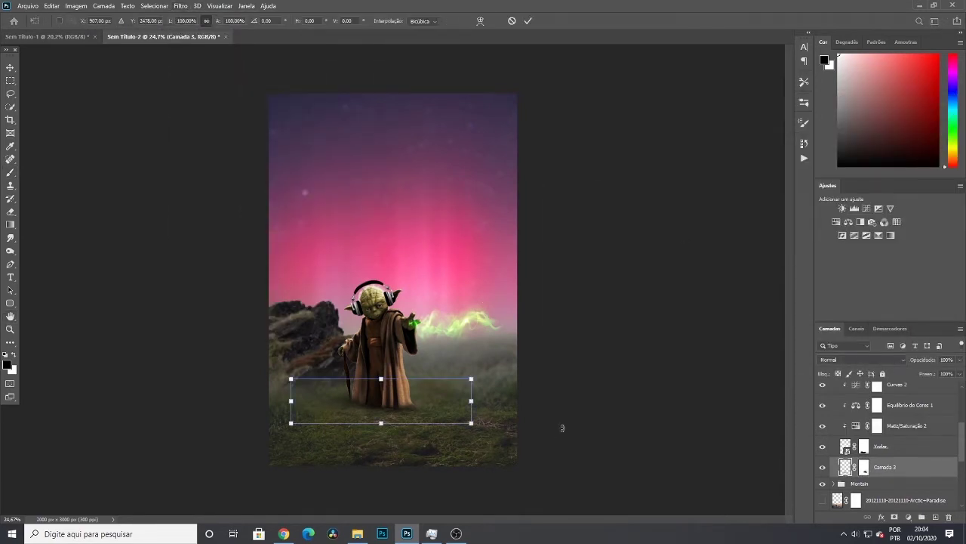
drag(383, 424, 384, 429)
key(Return)
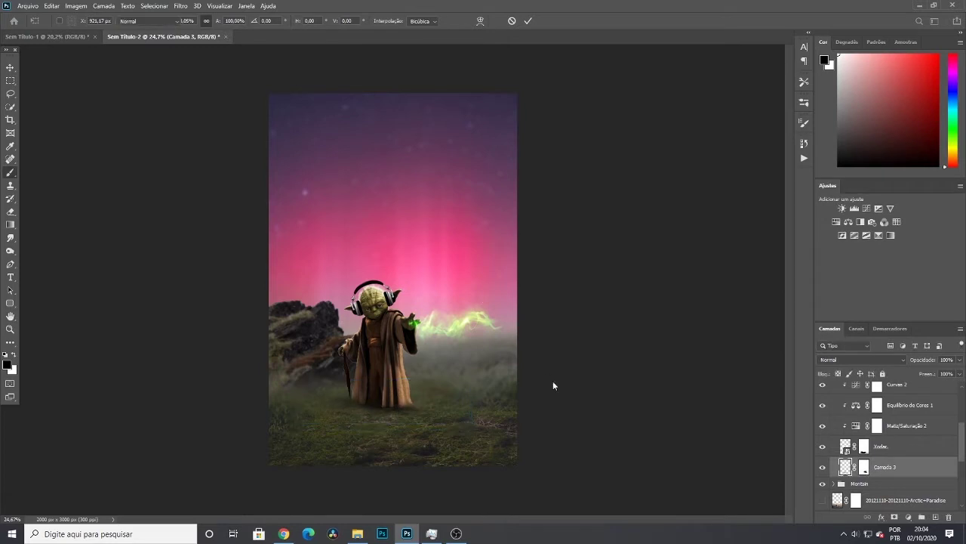
scroll(463, 340, up, 1)
key(b)
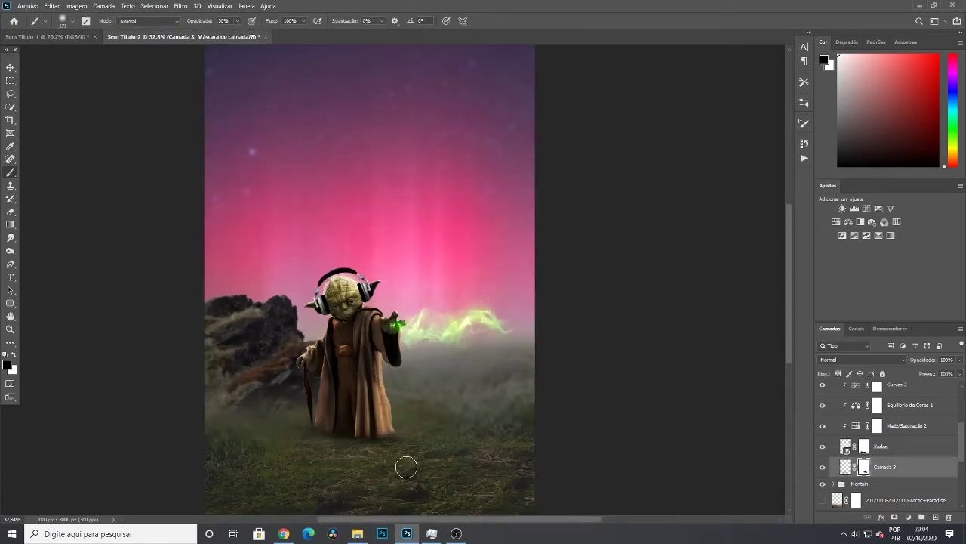
scroll(649, 450, down, 2)
key(ctrl+0)
scroll(825, 415, up, 2)
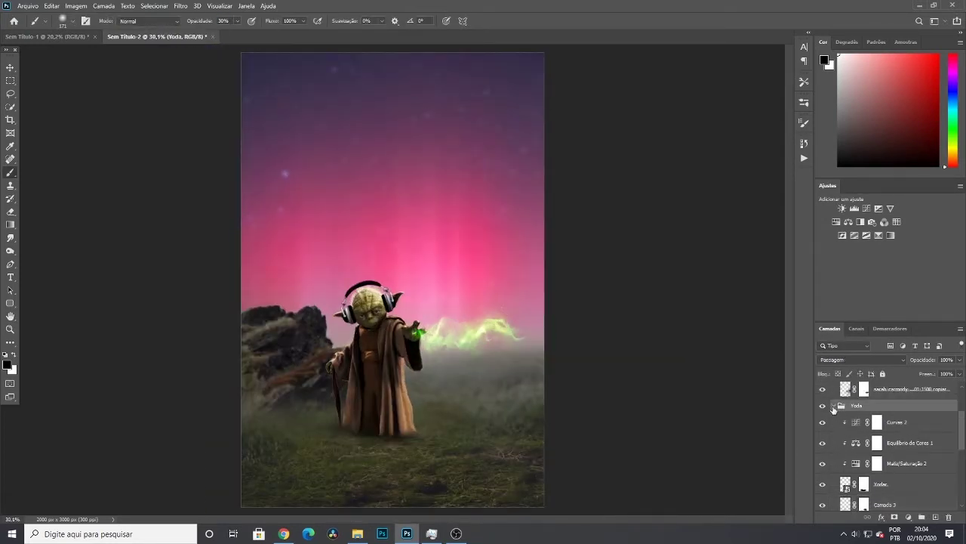
click(834, 400)
scroll(638, 374, down, 2)
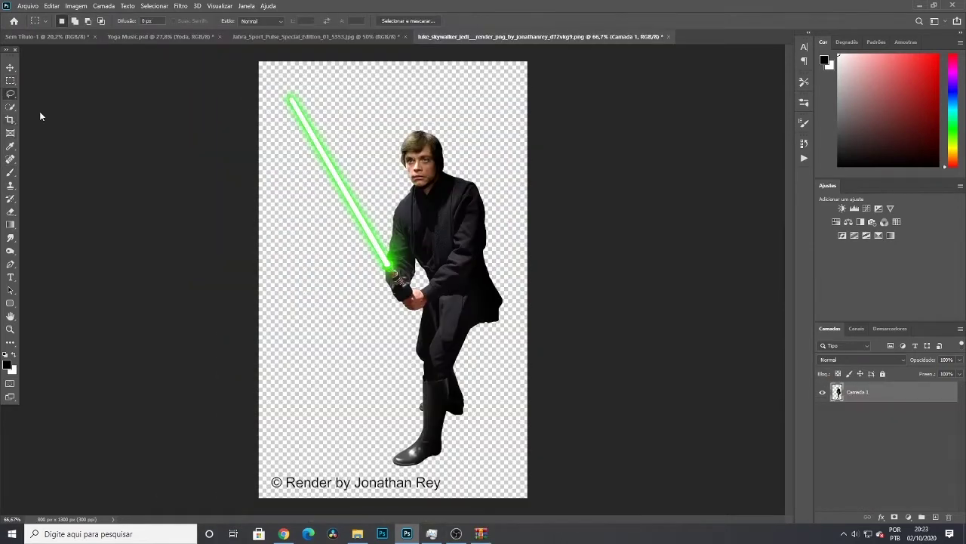
Lasso the green lightsaber from the other render and place it angled upward in Yoda's hand
mouse_move(303, 151)
mouse_down()
mouse_move(355, 178)
mouse_move(306, 159)
mouse_up()
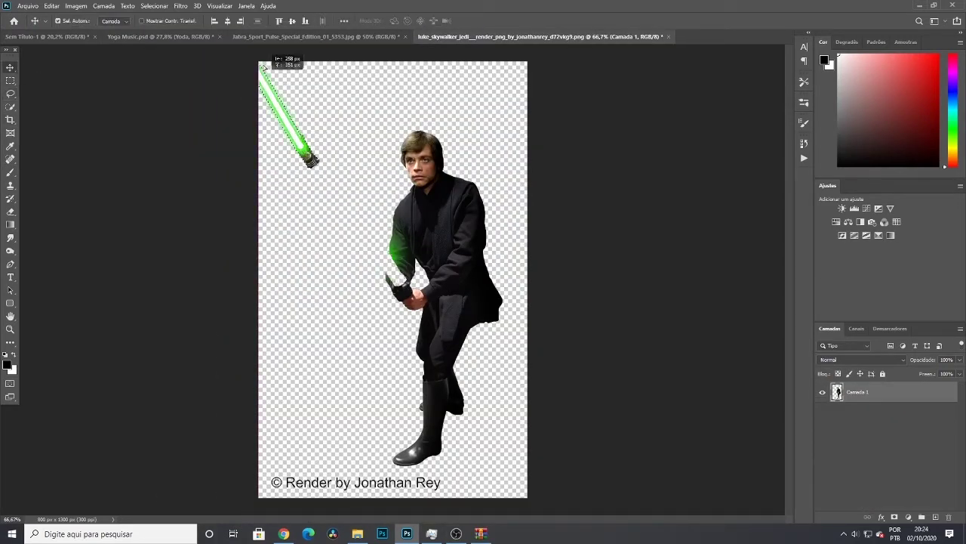
mouse_move(340, 196)
mouse_down()
mouse_move(381, 373)
mouse_move(312, 319)
mouse_up()
key(ctrl+t)
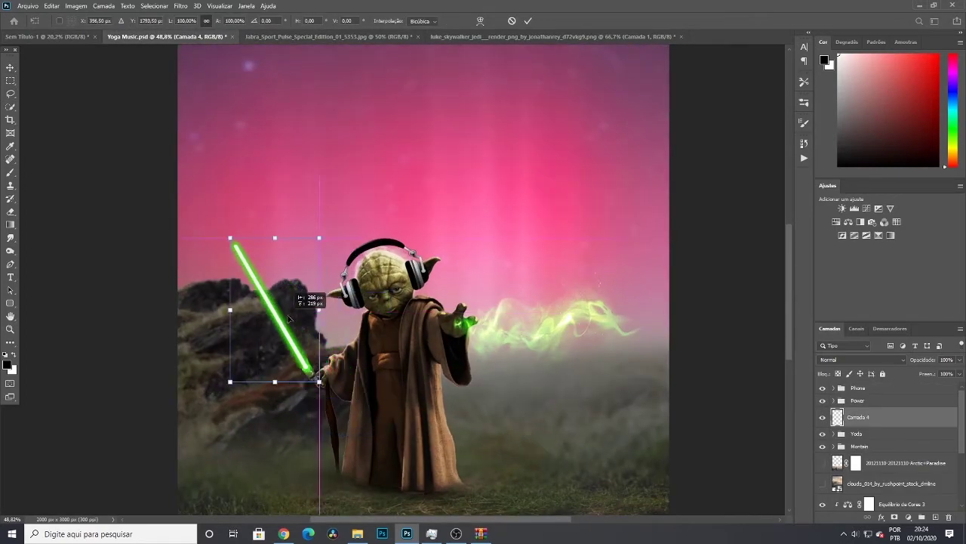
mouse_move(333, 227)
mouse_down()
mouse_move(345, 239)
mouse_move(340, 222)
mouse_up()
key(Return)
Expand the Yoda group and target the Yodar layer mask for brush painting
click(833, 433)
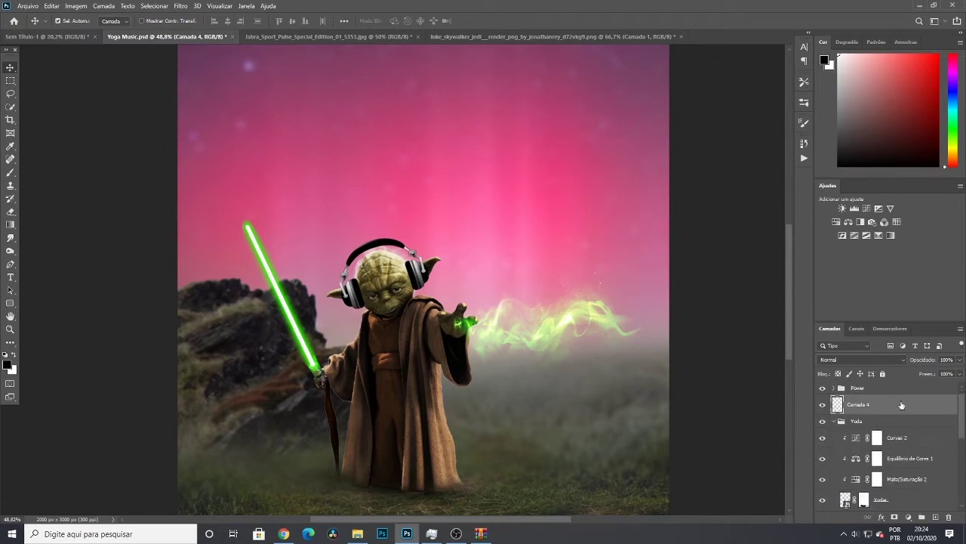
click(864, 470)
click(864, 449)
scroll(317, 402, up, 2)
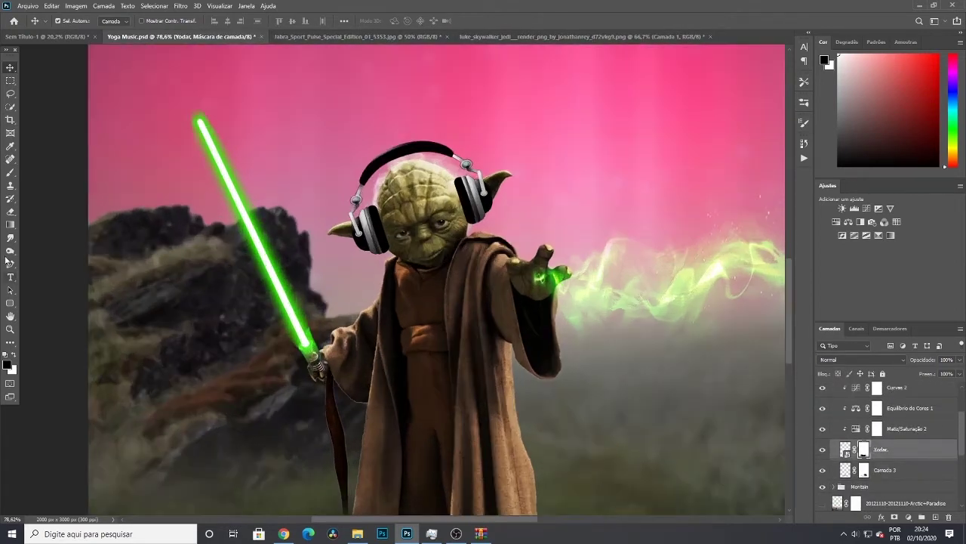
key(b)
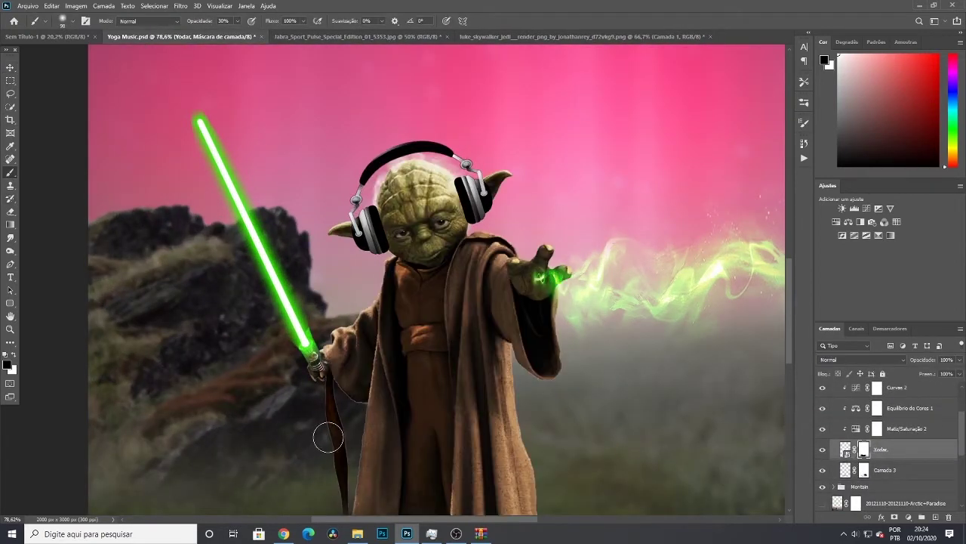
scroll(295, 438, up, 3)
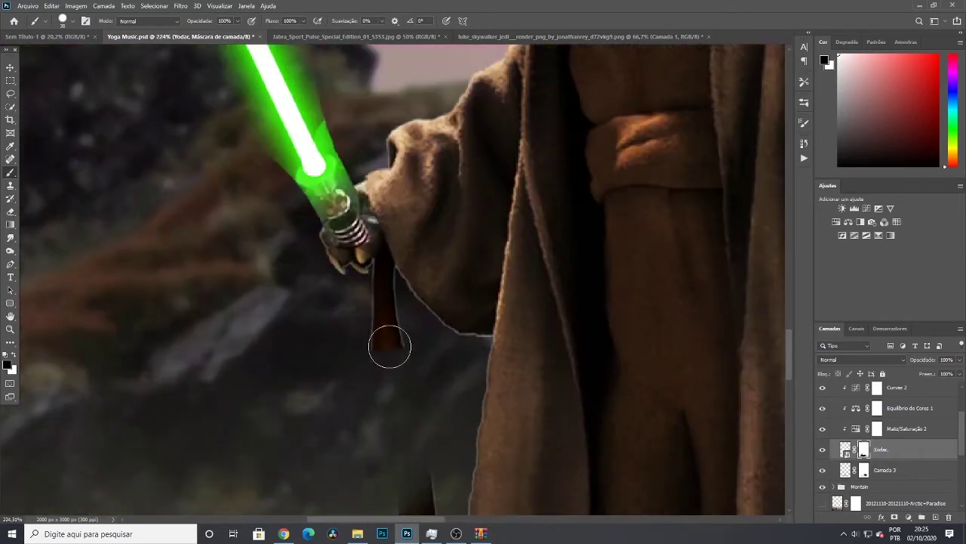
scroll(388, 341, up, 4)
scroll(384, 173, down, 1)
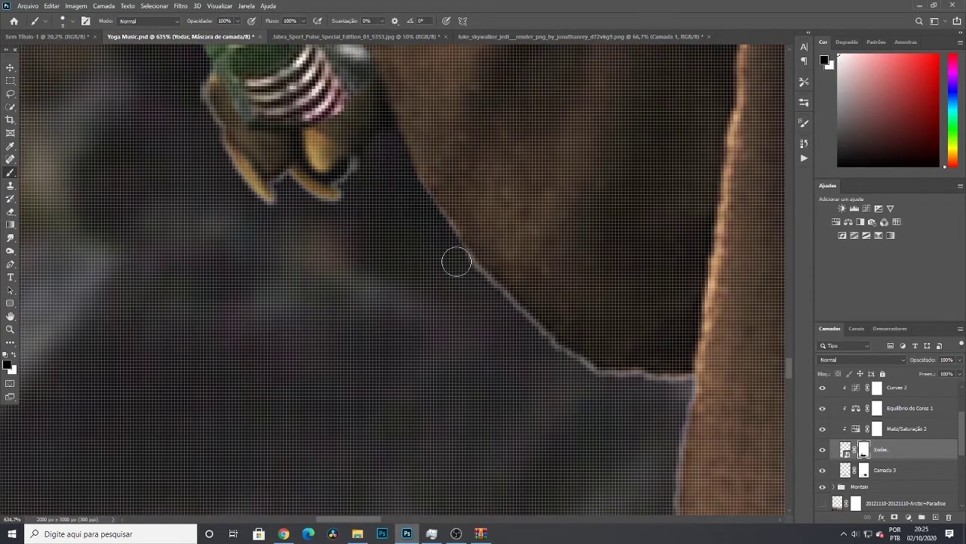
Check the brush size, then paint the Yodar mask along the robe edge beside the hilt
scroll(435, 246, down, 2)
scroll(435, 246, up, 4)
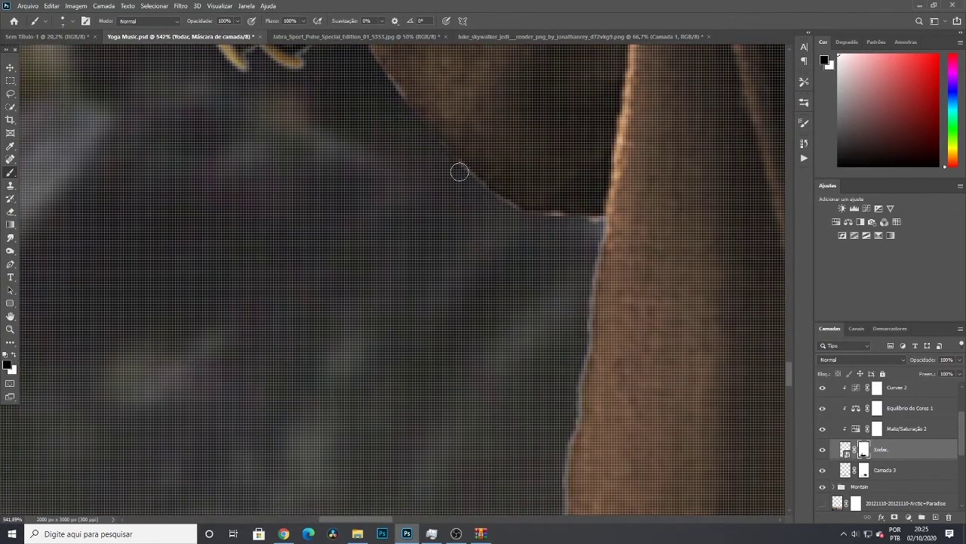
right_click(379, 177)
key(Escape)
scroll(490, 390, down, 2)
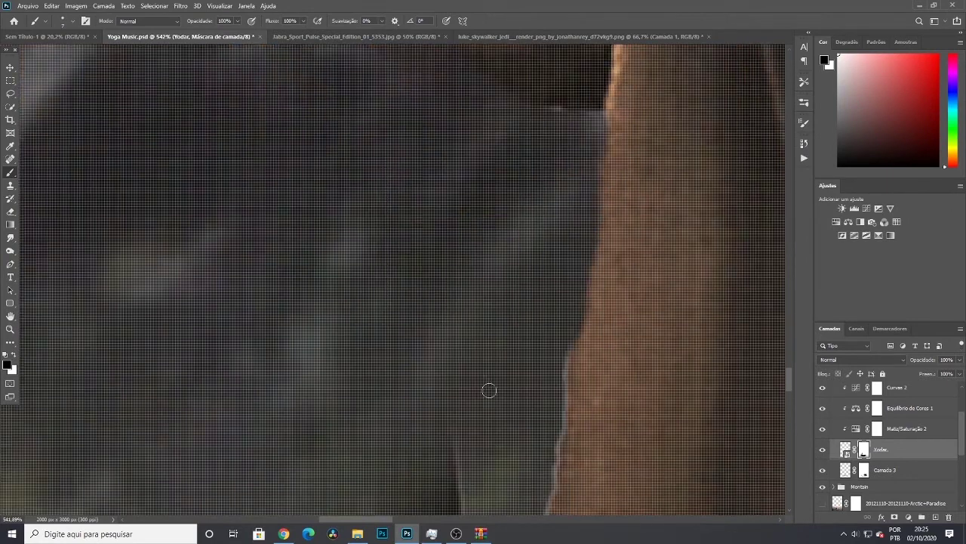
scroll(490, 390, up, 1)
drag(619, 131, 567, 438)
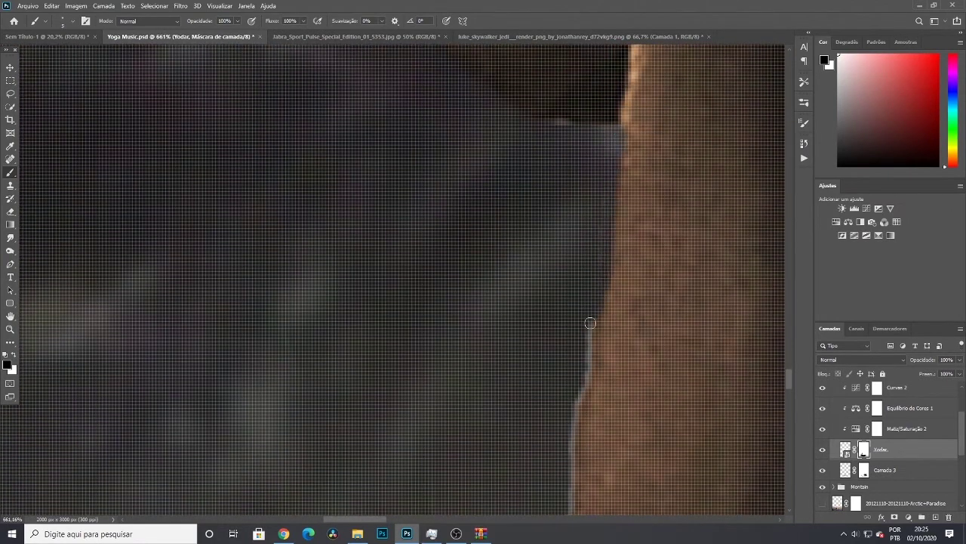
scroll(470, 367, down, 2)
drag(574, 155, 545, 392)
scroll(545, 392, down, 2)
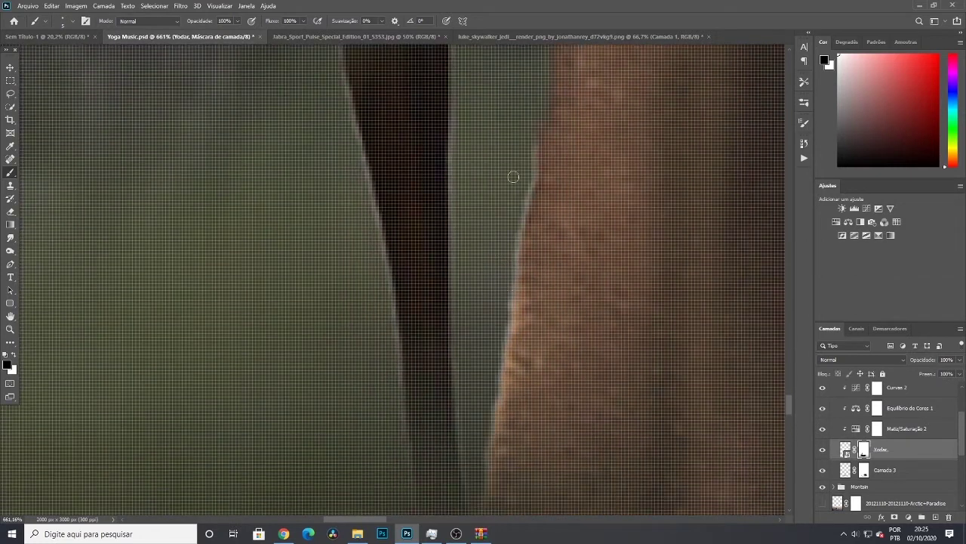
drag(521, 181, 483, 410)
scroll(474, 270, down, 5)
scroll(470, 223, up, 3)
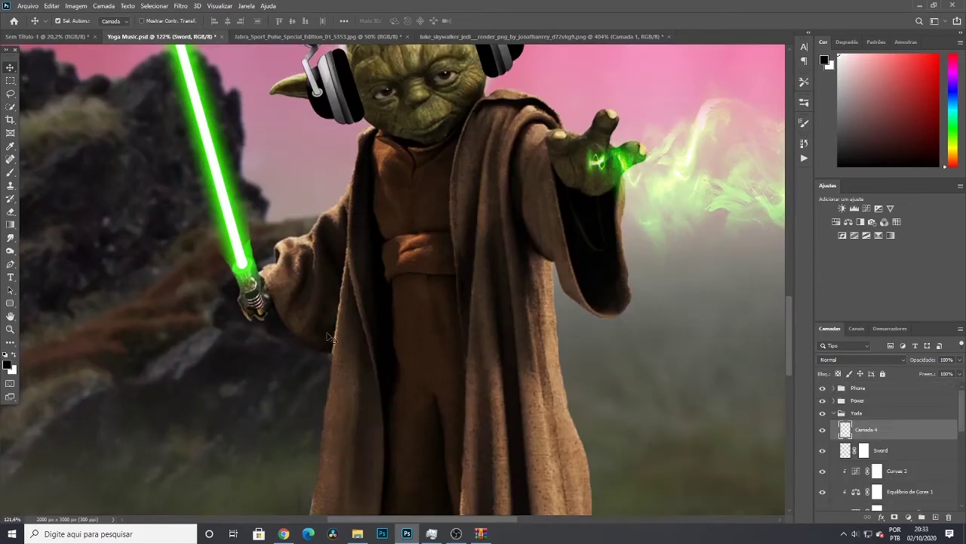
Bring the selected hilt piece in, place it just below Yoda's hand, and add a mask
drag(338, 216, 264, 332)
key(ctrl+t)
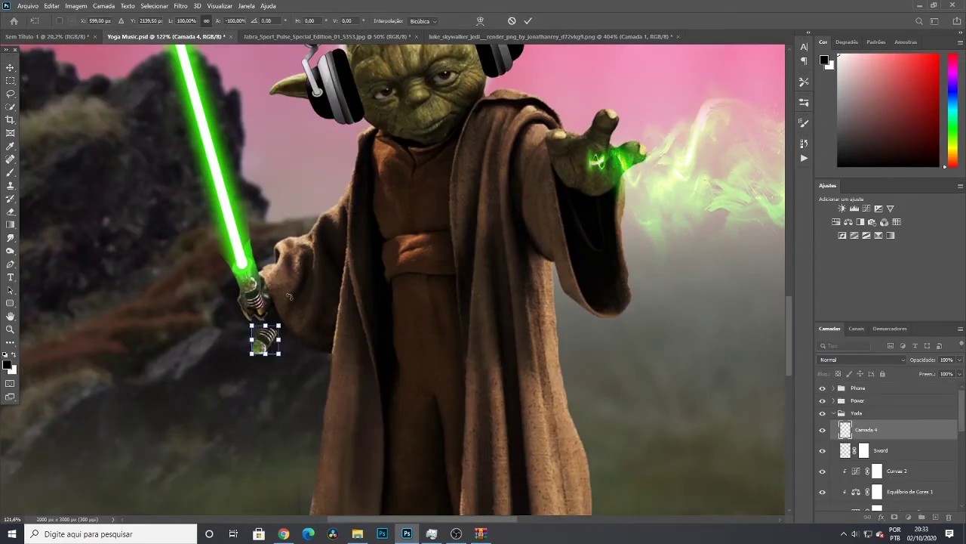
mouse_move(278, 375)
mouse_down()
mouse_move(281, 302)
mouse_move(271, 318)
mouse_up()
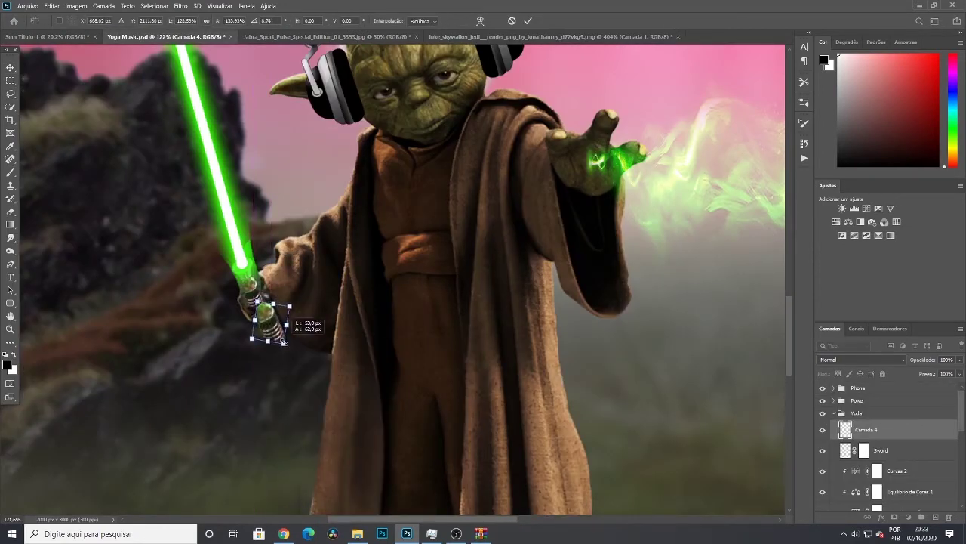
key(Return)
key(b)
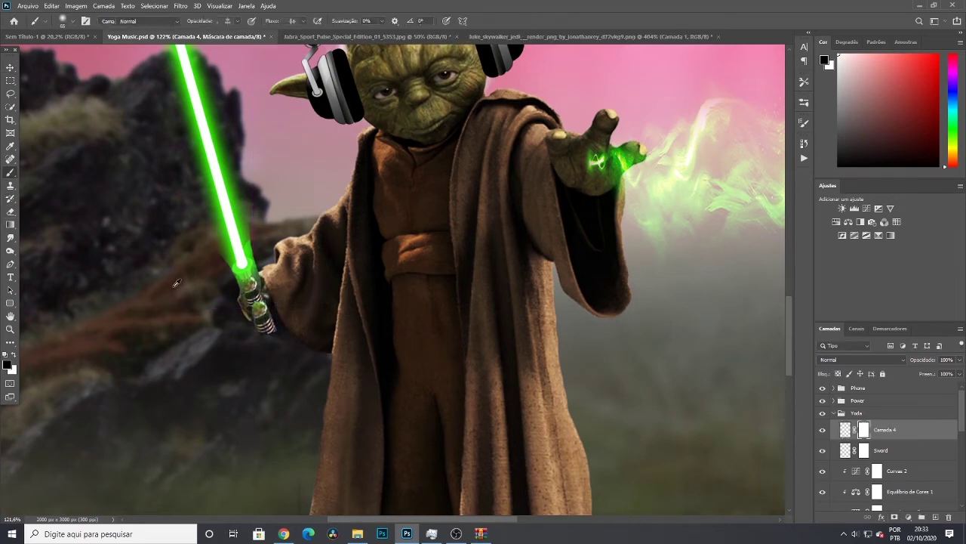
scroll(268, 302, up, 2)
Stretch the hilt piece taller and narrower and tilt it to match the blade
key(ctrl+t)
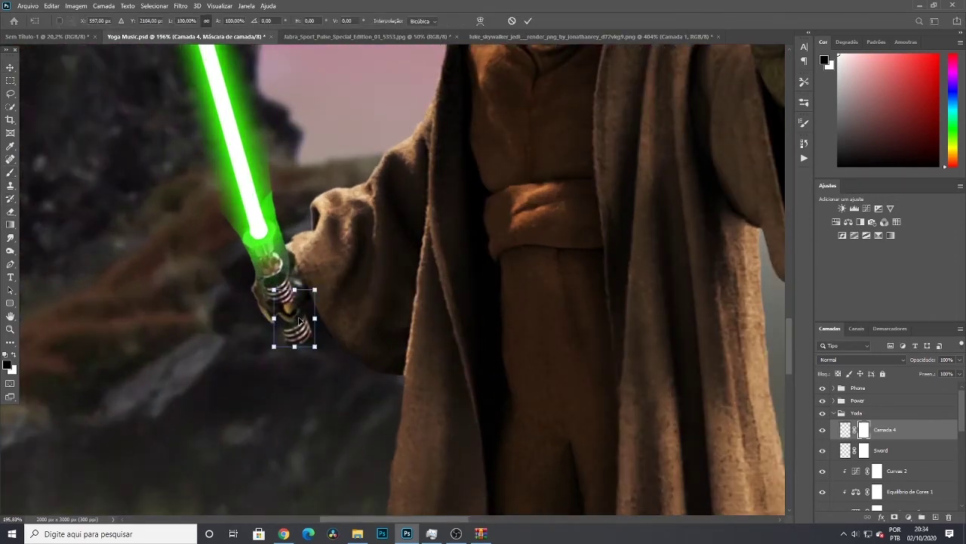
scroll(332, 326, down, 2)
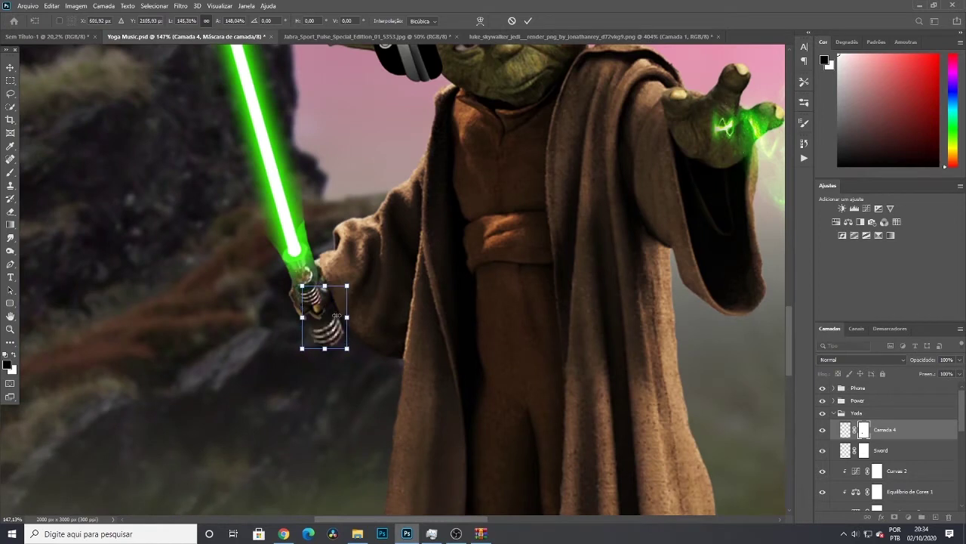
mouse_move(333, 326)
mouse_down()
mouse_move(328, 348)
mouse_move(312, 316)
mouse_up()
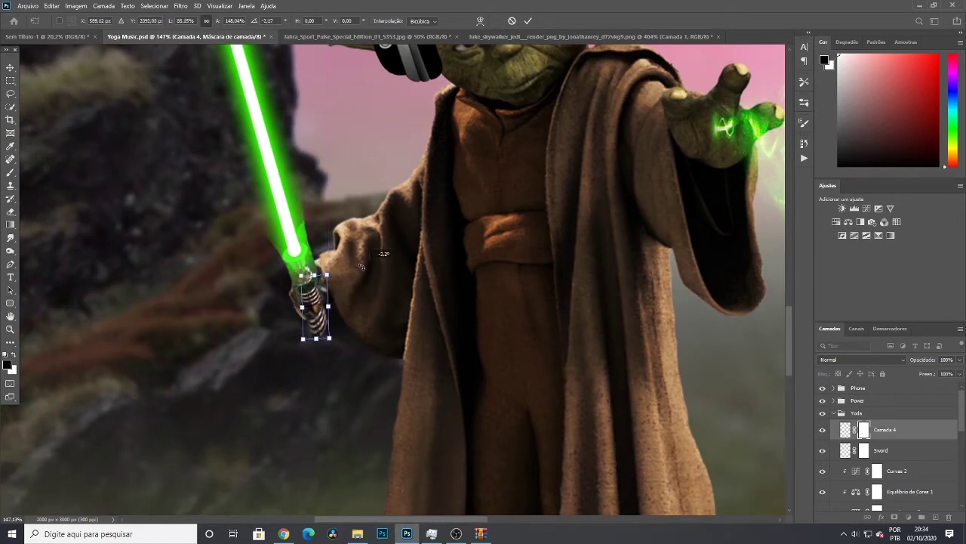
drag(361, 261, 425, 270)
key(Return)
key(b)
scroll(304, 281, up, 3)
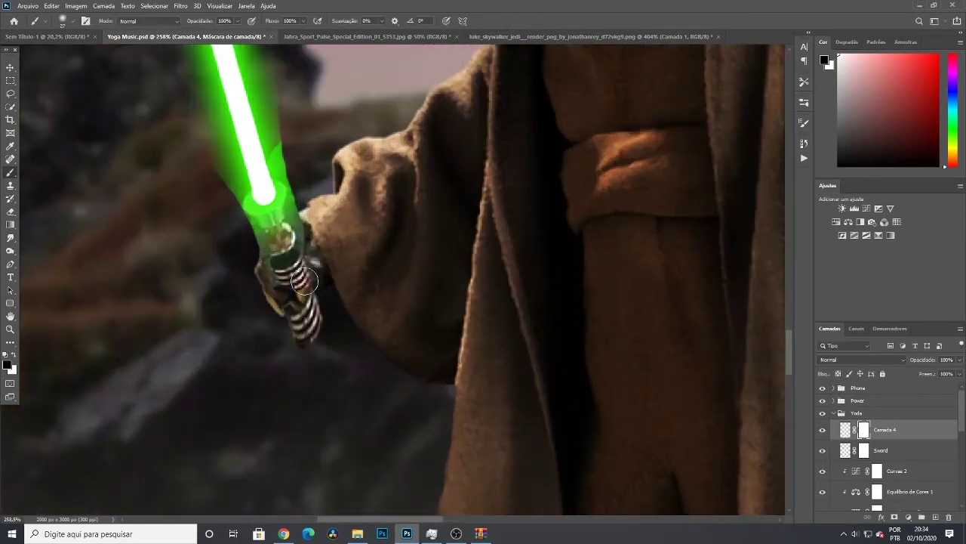
Switch to the Sword layer's mask with swapped colours, then return to the hilt piece
key(alt+bracketleft)
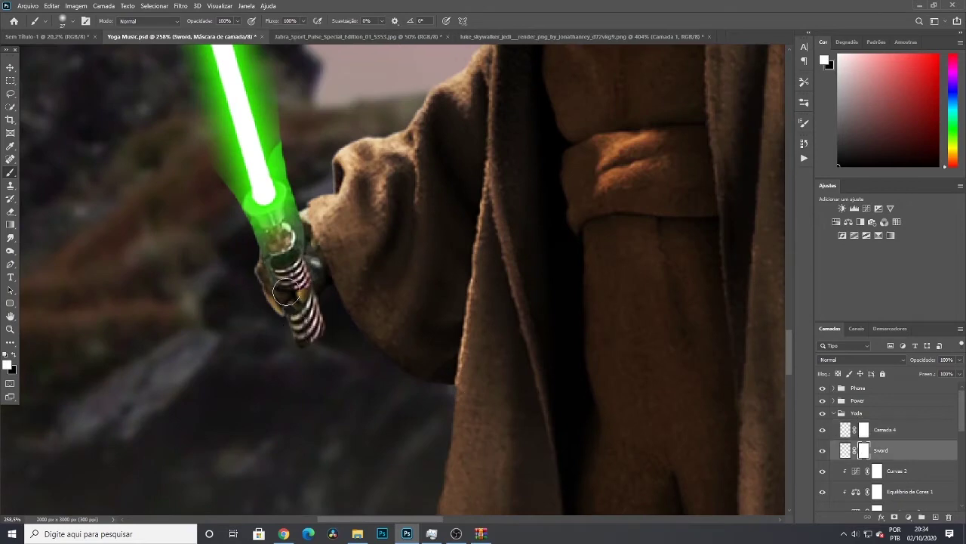
key(ctrl+comma)
key(ctrl+comma)
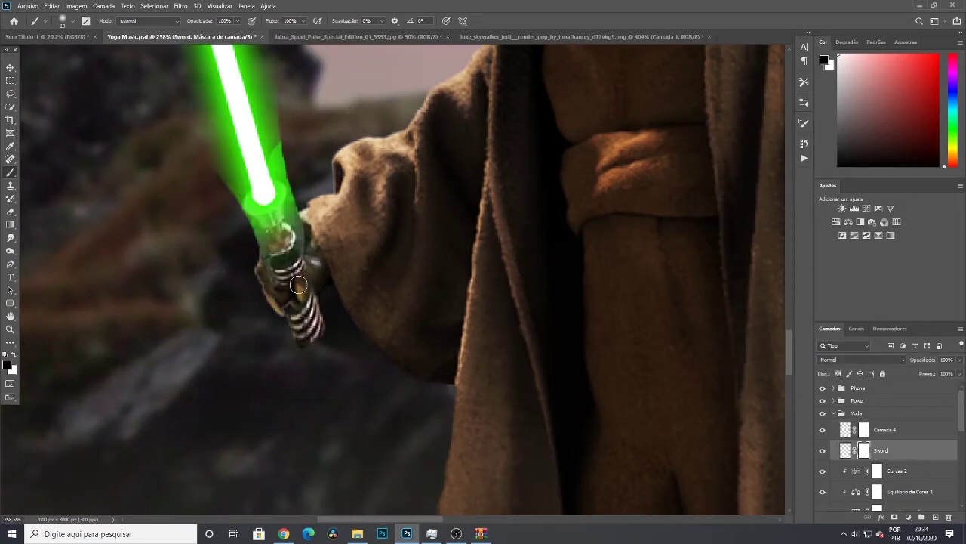
scroll(390, 345, down, 5)
key(alt+bracketright)
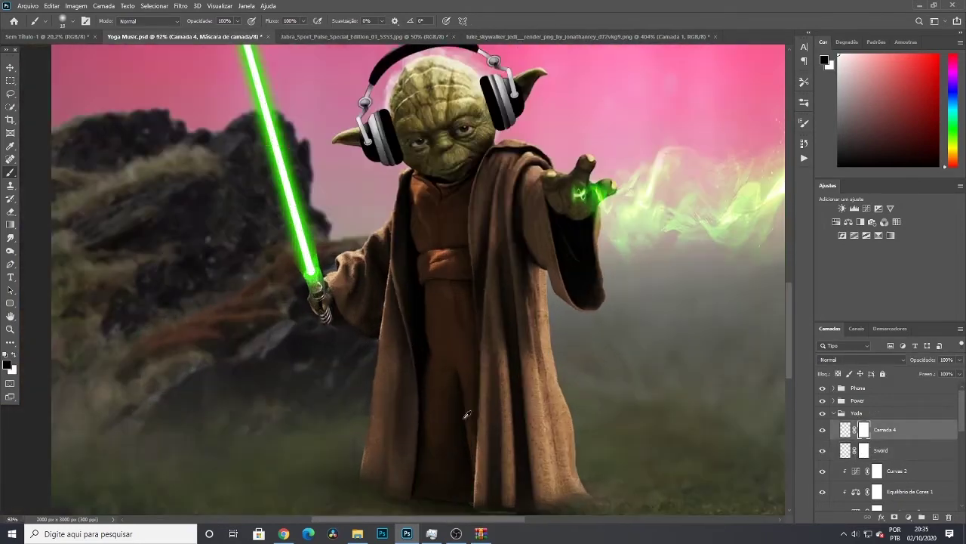
scroll(318, 265, up, 5)
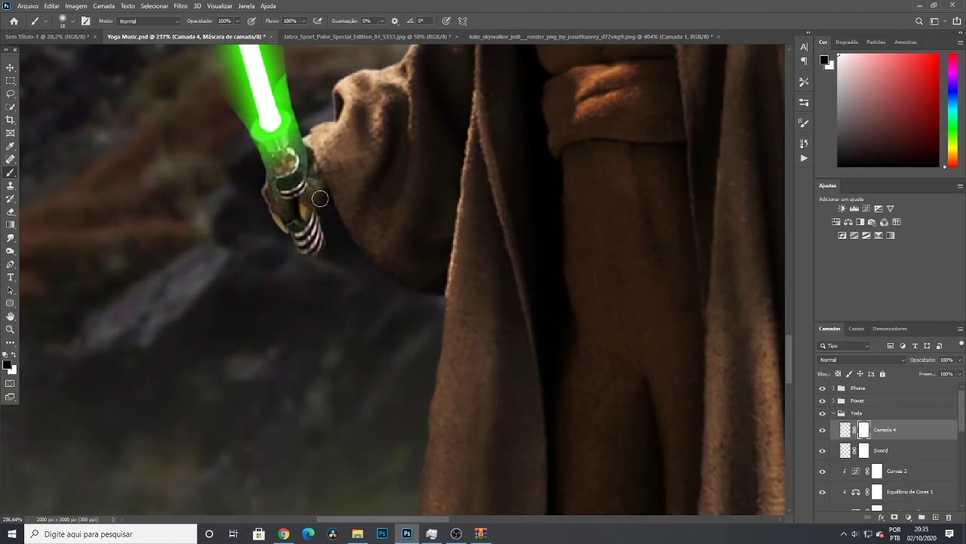
key(ctrl+t)
key(Return)
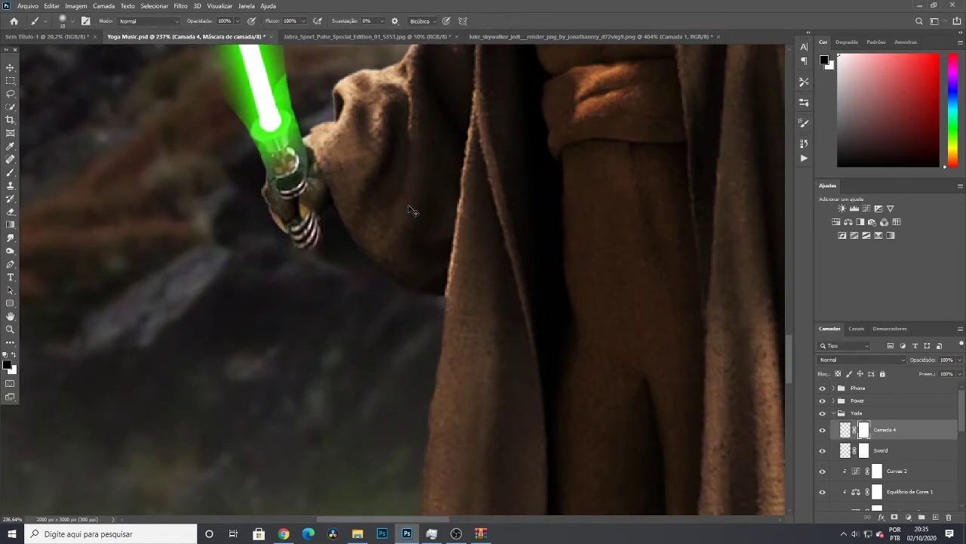
key(ctrl+t)
key(Return)
Nudge the hilt piece slightly and rotate it about 3 degrees
key(x)
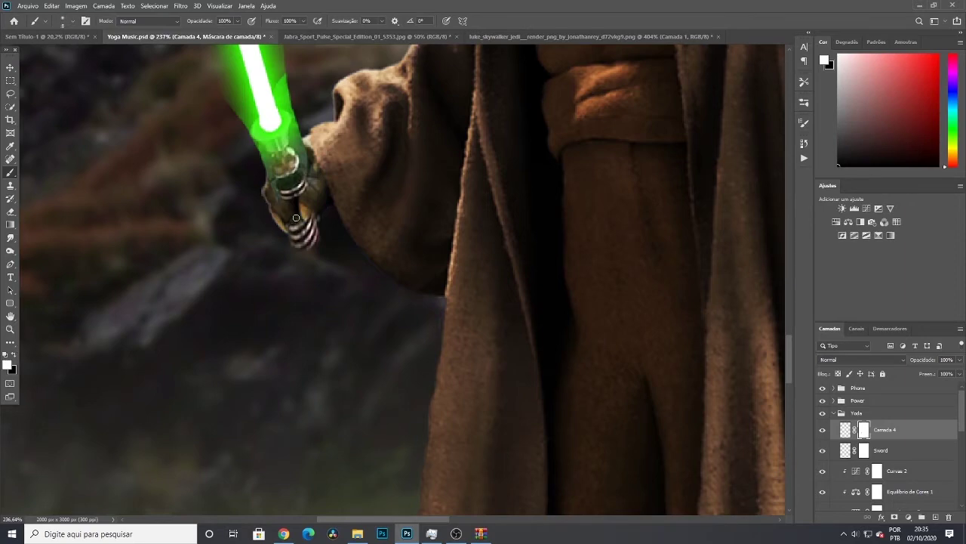
scroll(302, 215, down, 3)
key(ctrl+t)
drag(299, 206, 301, 209)
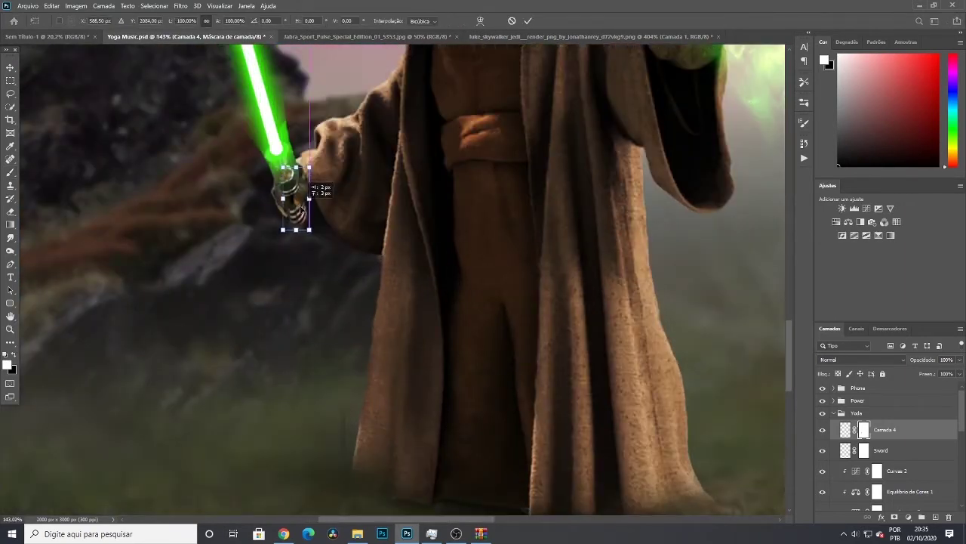
key(Return)
scroll(370, 208, down, 5)
scroll(359, 185, up, 8)
key(ctrl+t)
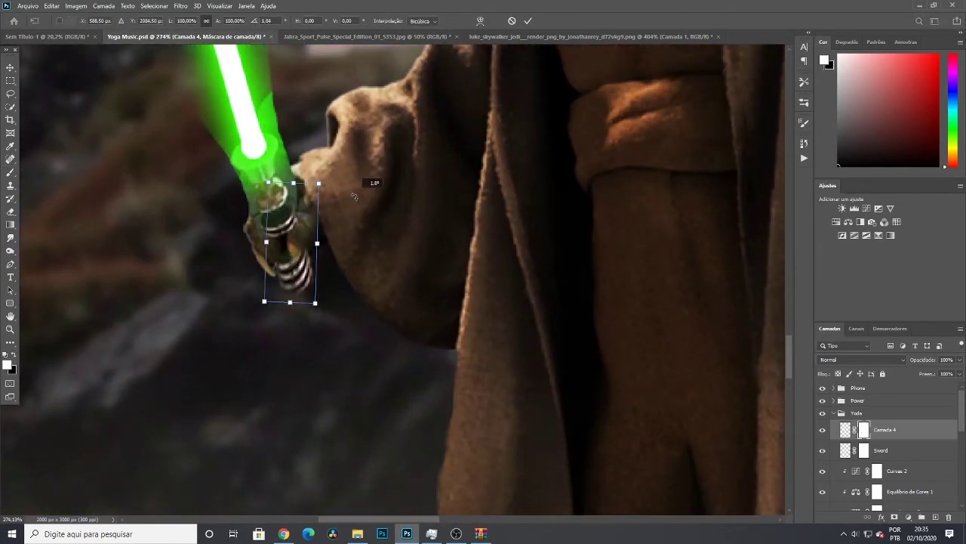
drag(371, 188, 354, 197)
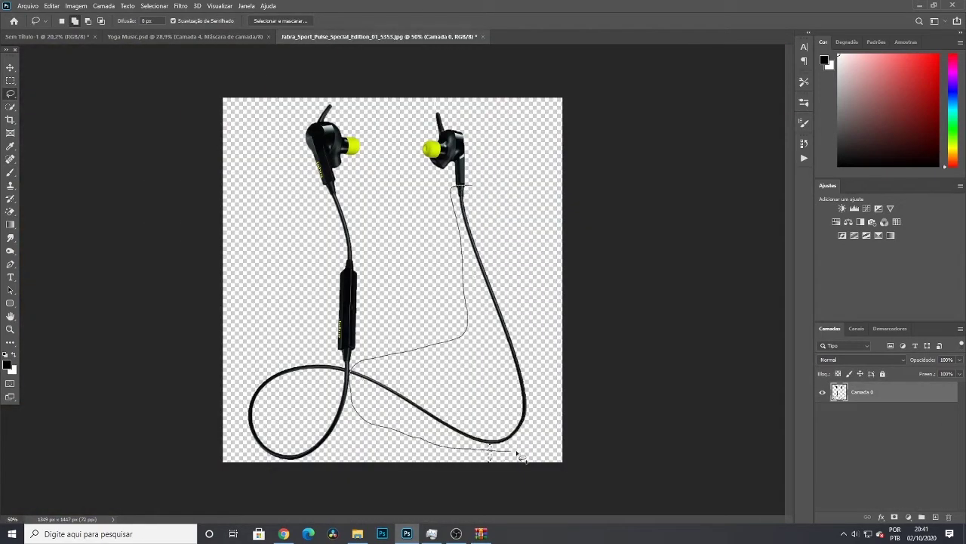
Move the earphone cable layer into the Phone group and rename it Cabo
drag(518, 454, 470, 189)
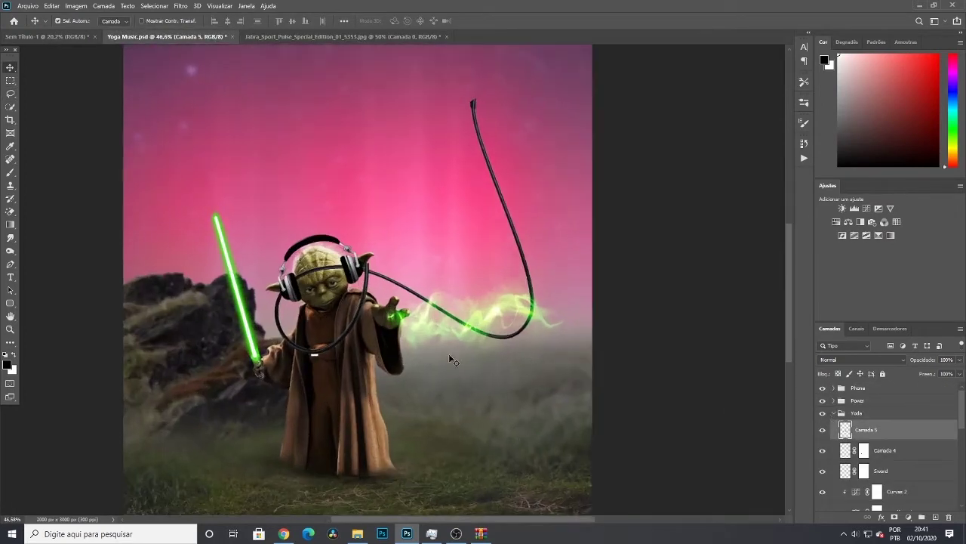
drag(867, 429, 858, 388)
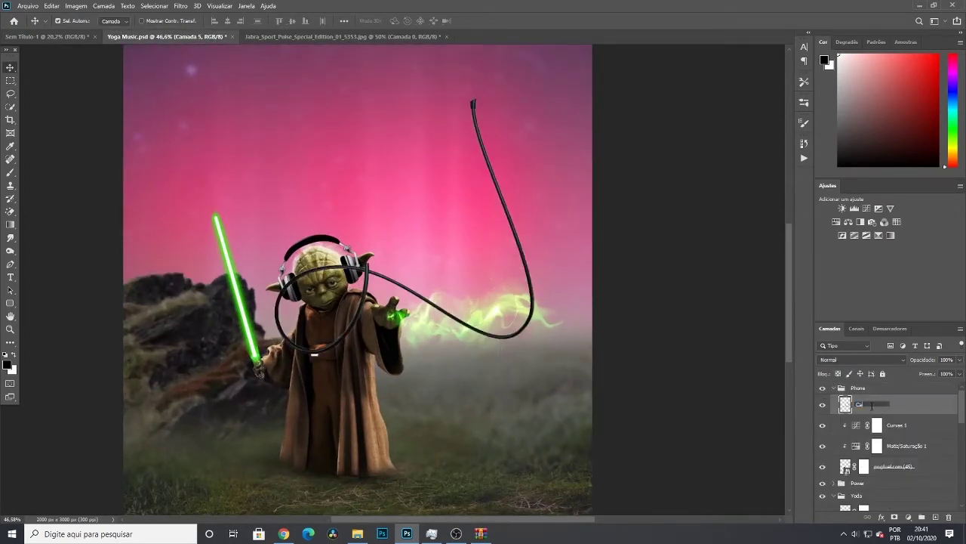
text(bo)
key(Return)
Scale, rotate about 23.6° and place the cable from the headphones toward the lightsaber hilt
key(ctrl+t)
drag(501, 53, 392, 200)
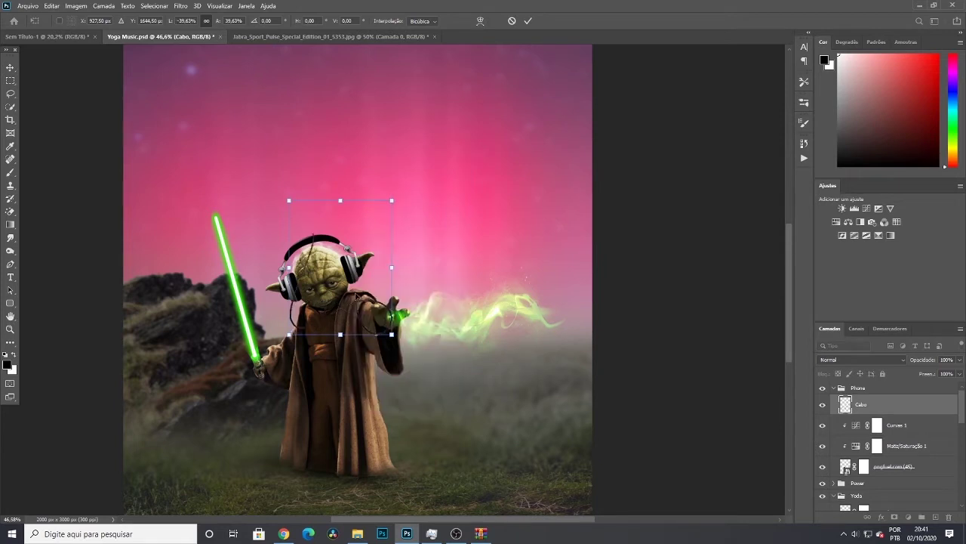
drag(356, 296, 303, 349)
mouse_move(363, 224)
mouse_down()
mouse_move(395, 262)
mouse_move(357, 317)
mouse_move(332, 332)
mouse_up()
scroll(332, 332, up, 2)
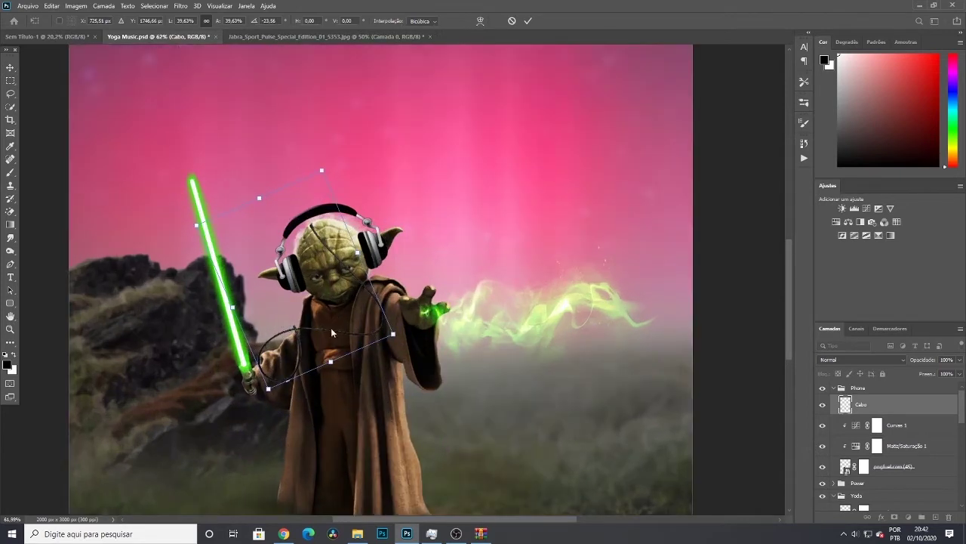
drag(317, 225, 245, 248)
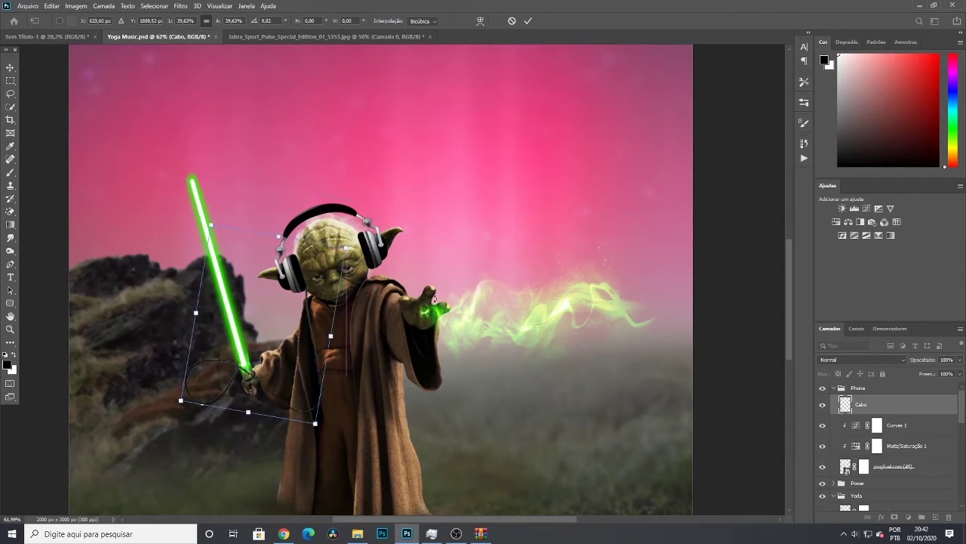
key(Return)
Add a layer mask to Cabo and fine-tune the cable's size once more
click(895, 517)
key(b)
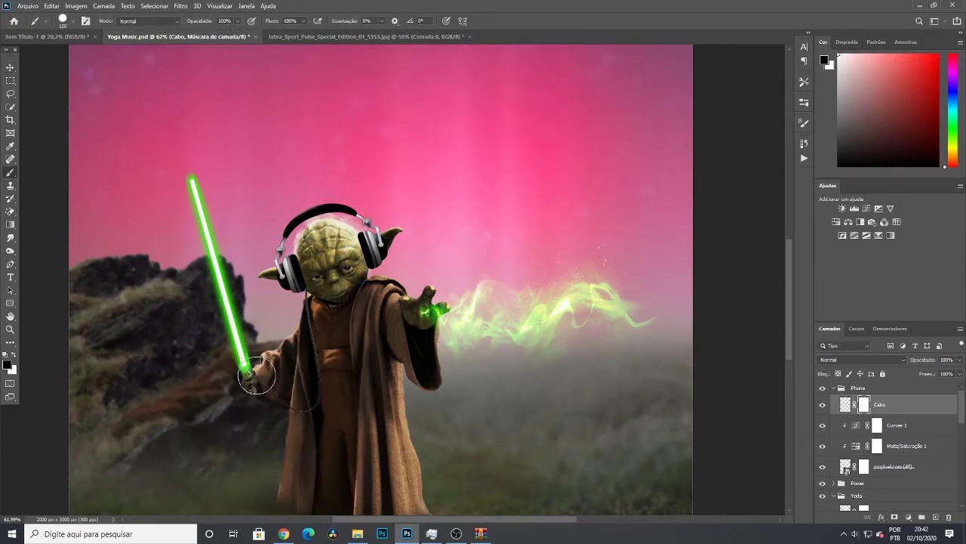
scroll(470, 373, up, 2)
key(ctrl+t)
scroll(377, 332, up, 2)
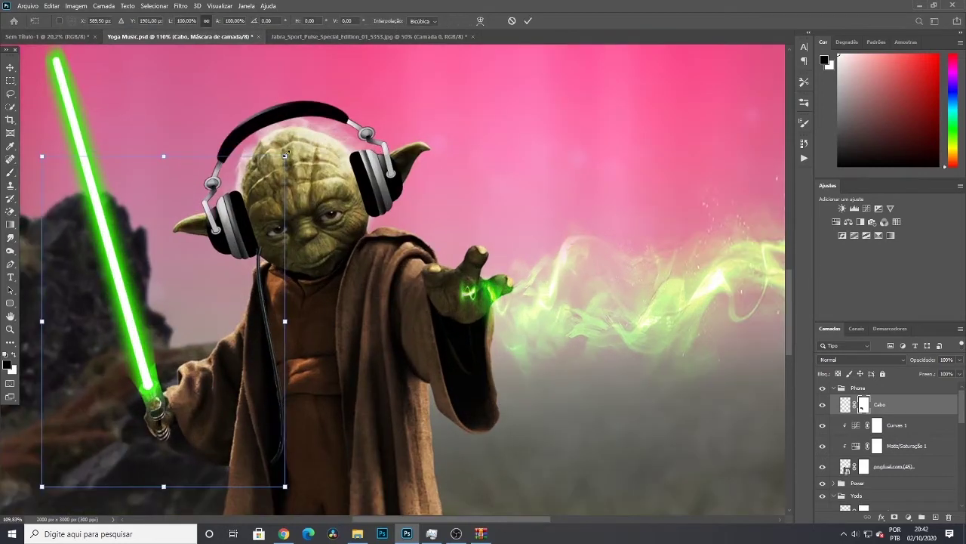
scroll(296, 245, up, 3)
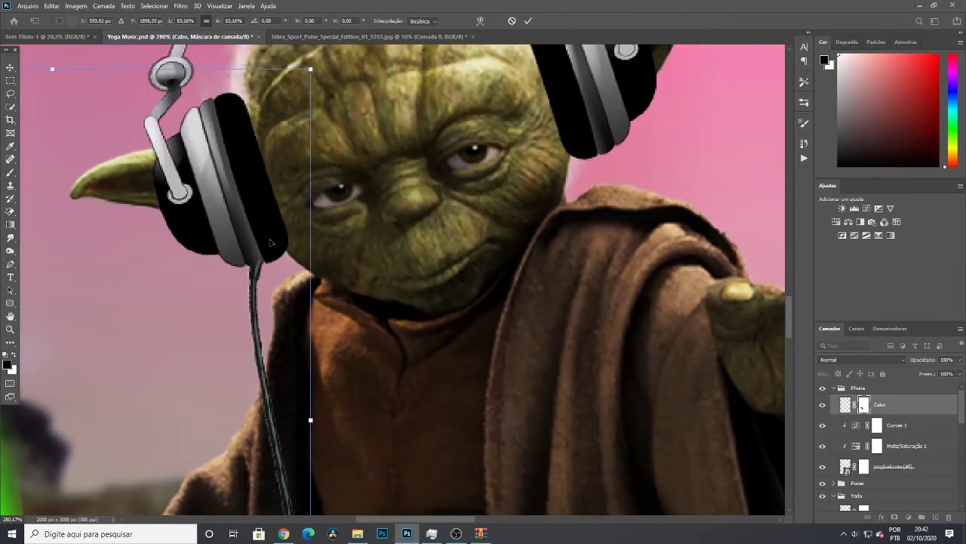
key(Return)
Mask out parts of the cable with a smaller brush at 30% opacity
scroll(210, 262, up, 3)
key(bracketleft)
key(bracketleft)
key(bracketleft)
key(3)
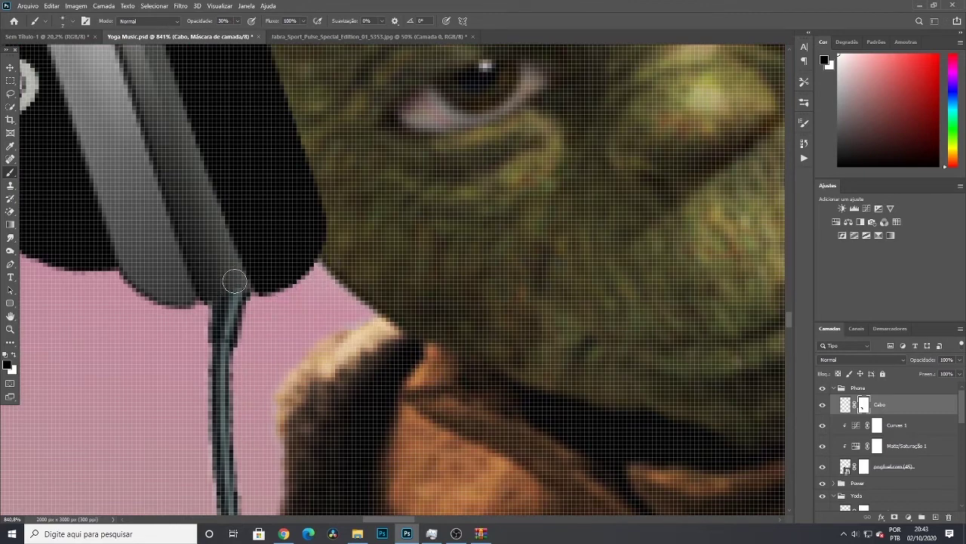
scroll(203, 284, down, 10)
scroll(221, 142, up, 5)
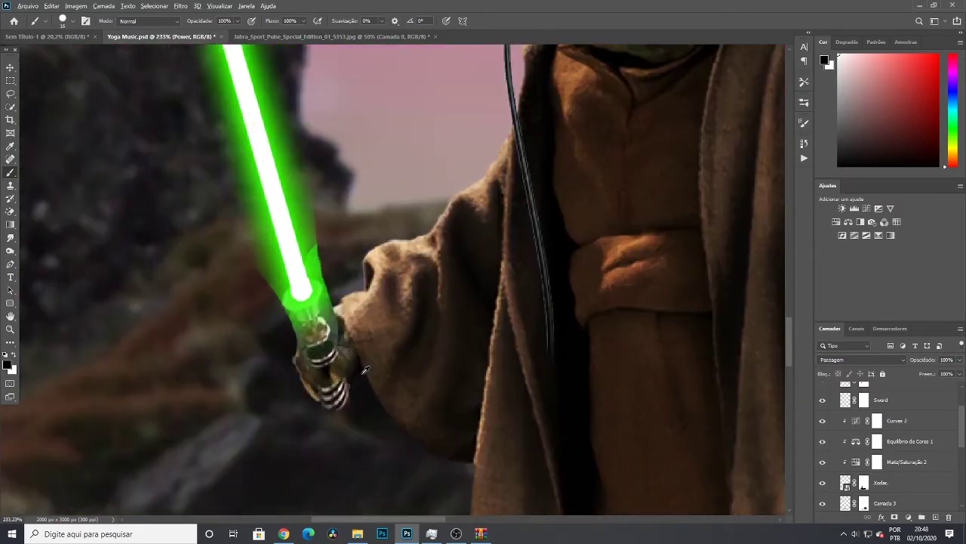
scroll(366, 370, down, 6)
Create a new layer filled with 50% grey and clipped to Yoda
click(904, 483)
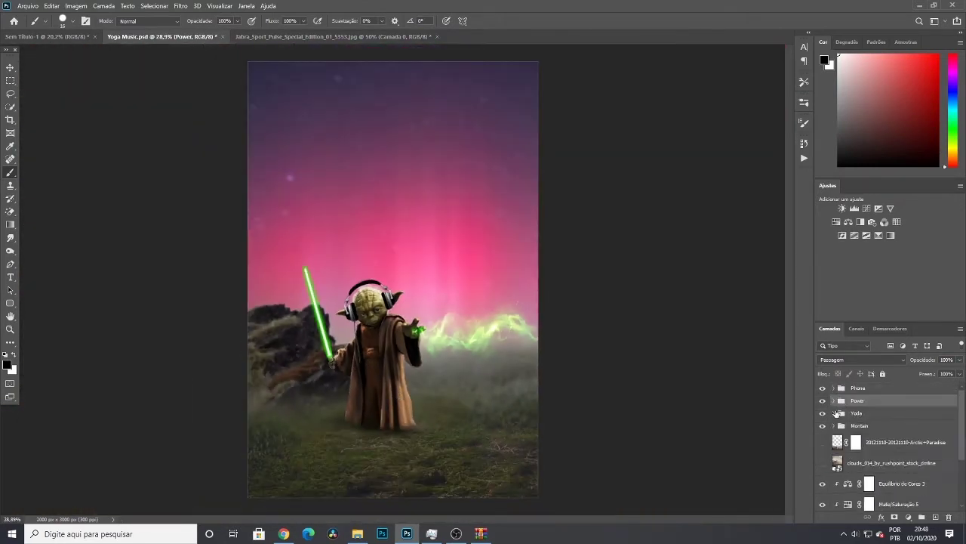
click(936, 517)
click(51, 5)
click(88, 163)
click(496, 133)
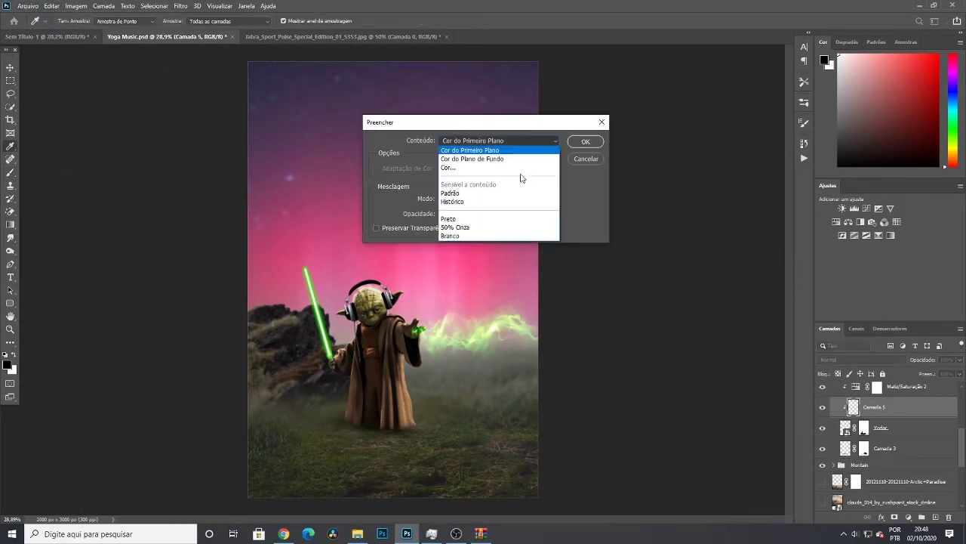
click(464, 226)
click(492, 166)
click(582, 138)
Set the grey layer to Sobrepor blending and dodge Yoda's highlights
click(861, 359)
click(829, 394)
key(o)
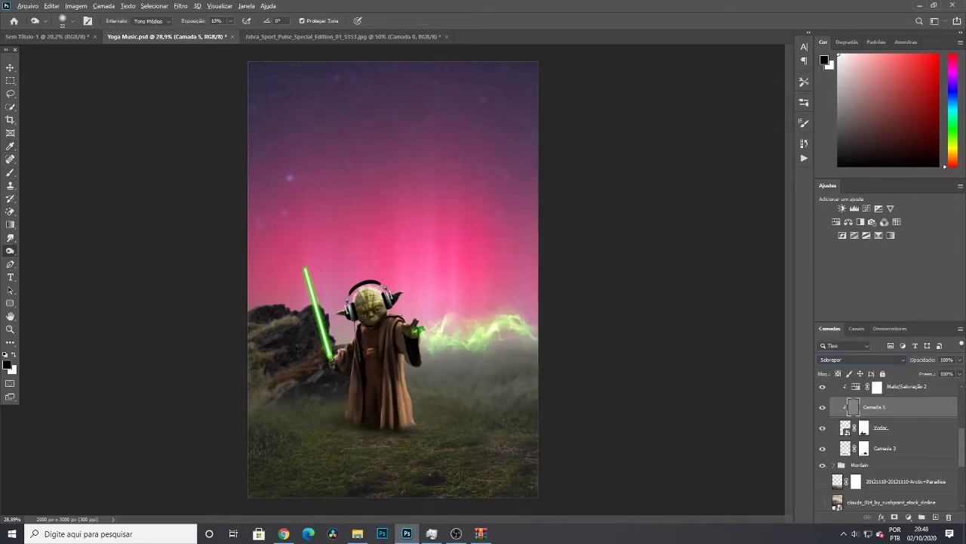
scroll(387, 405, up, 2)
right_click(360, 304)
key(Escape)
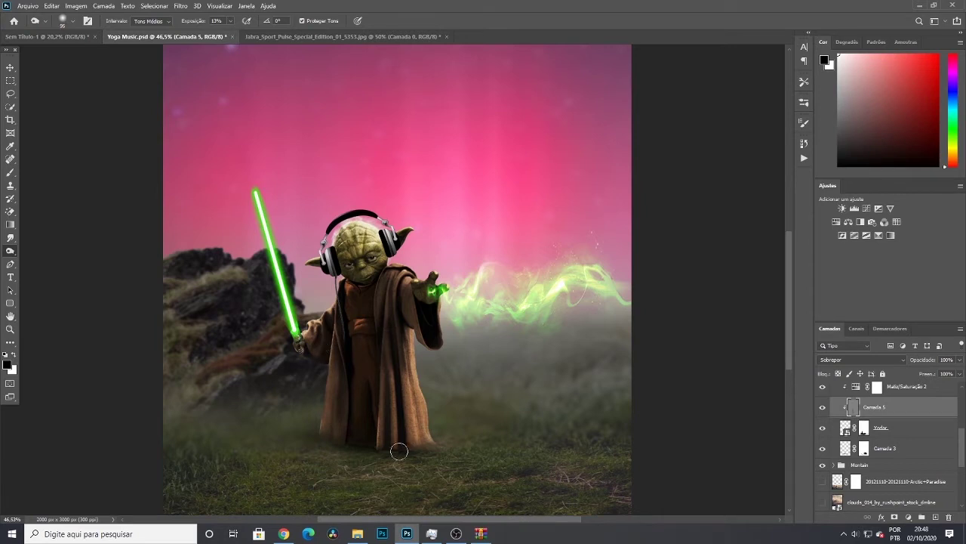
scroll(399, 452, down, 2)
Burn Yoda's shadows, then add a new empty layer for brush painting
key(shift+o)
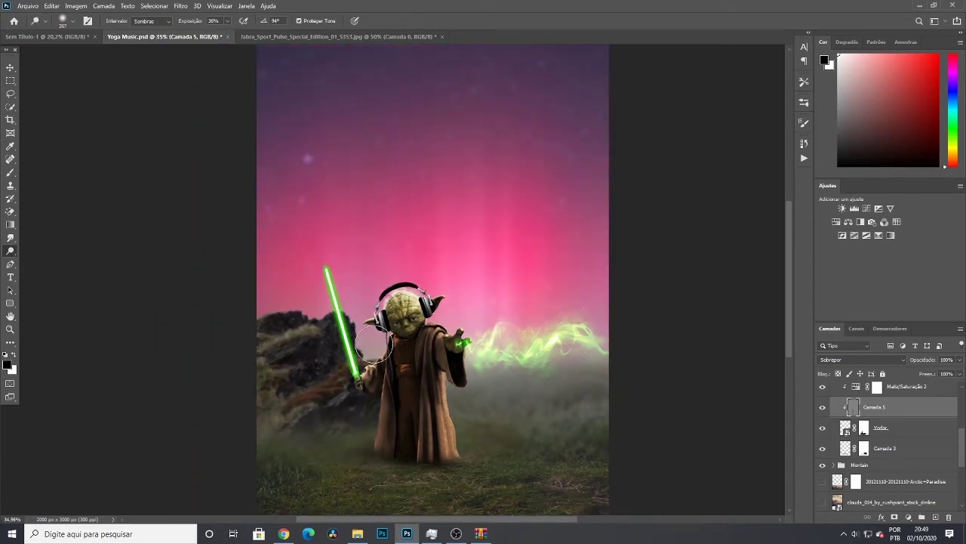
scroll(490, 393, up, 3)
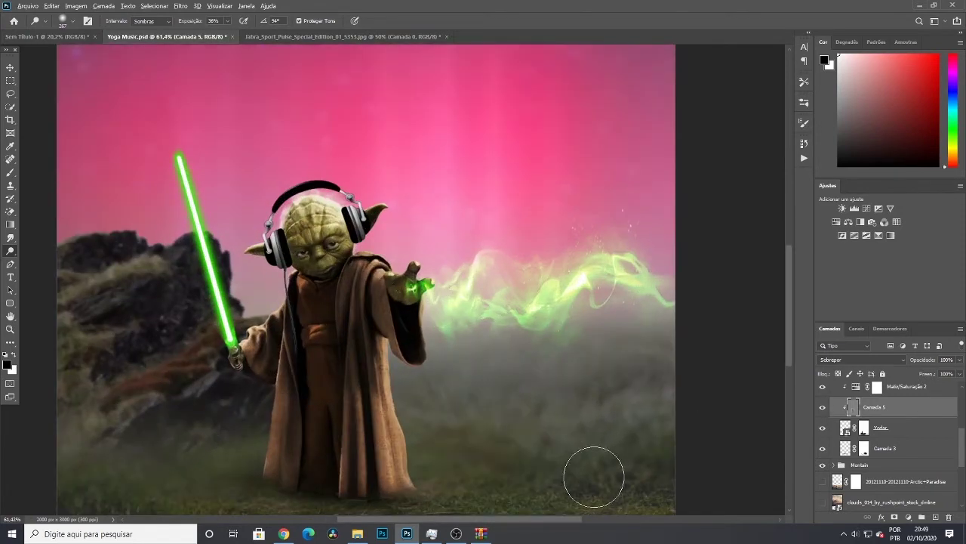
scroll(594, 477, down, 2)
key(ctrl+shift+alt+n)
key(b)
scroll(329, 358, up, 1)
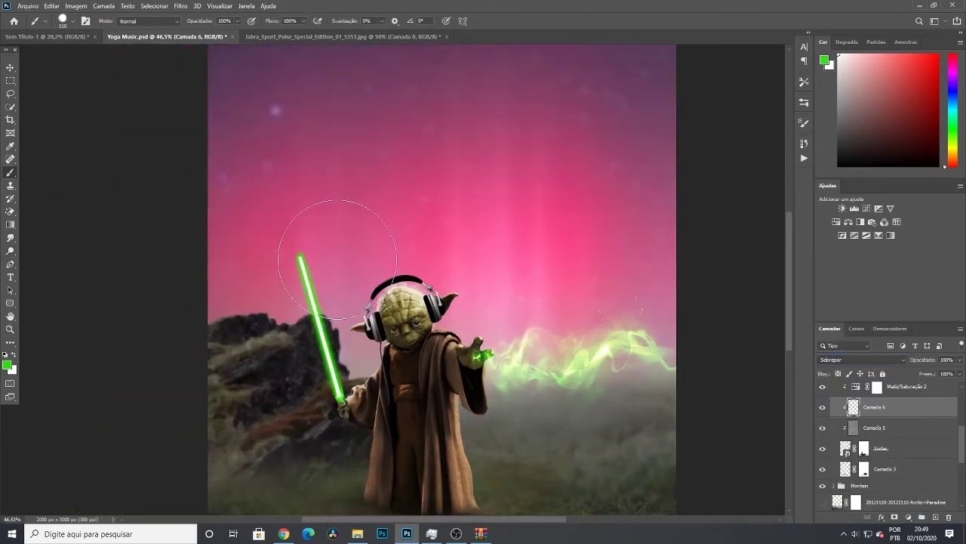
Paint soft light on Yoda with a smaller brush at 63%, then 22% opacity
key(6)
key(3)
scroll(369, 408, down, 1)
key(2)
key(2)
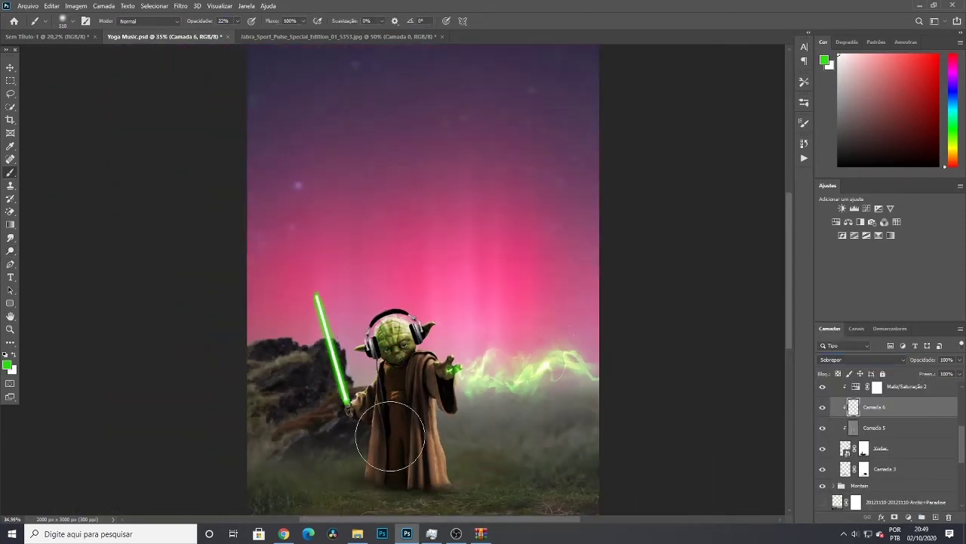
scroll(390, 435, down, 1)
key(bracketleft)
key(bracketleft)
key(bracketleft)
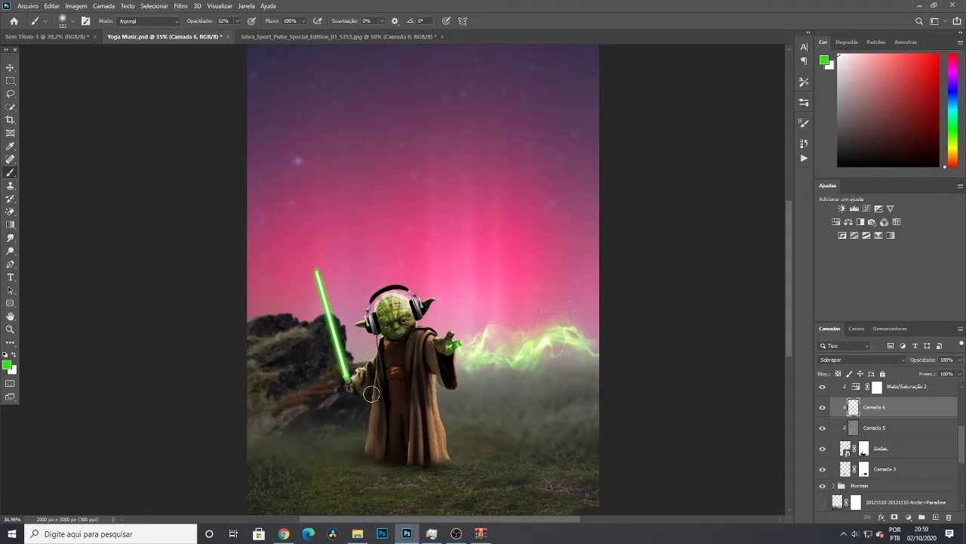
scroll(372, 393, down, 1)
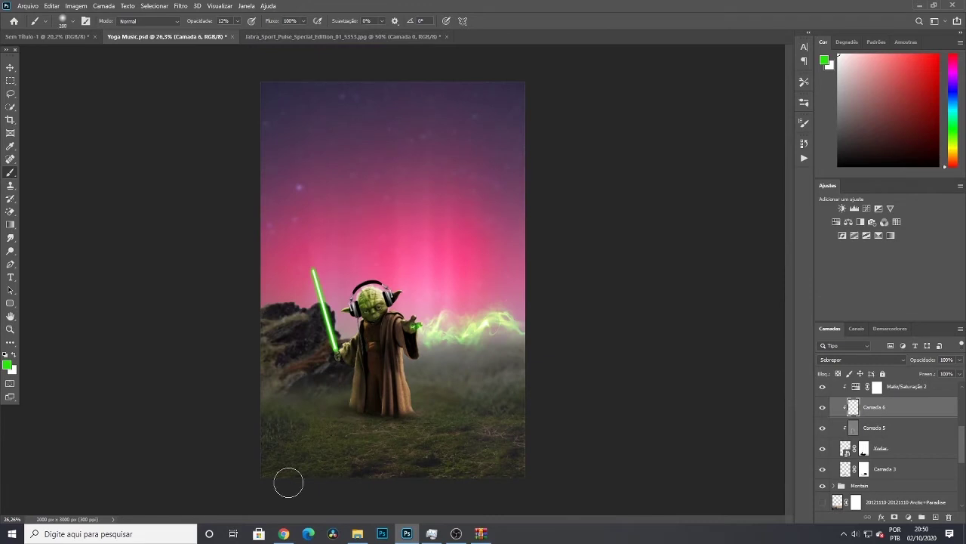
scroll(407, 373, up, 1)
scroll(306, 414, up, 1)
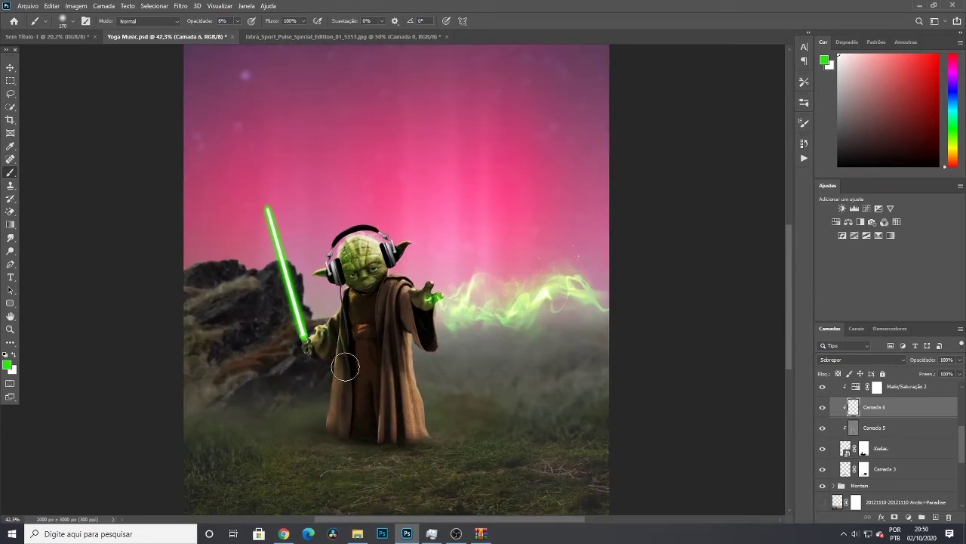
scroll(359, 257, down, 2)
Sample a pale green from the glow and paint it at 16% opacity
alt+click(491, 323)
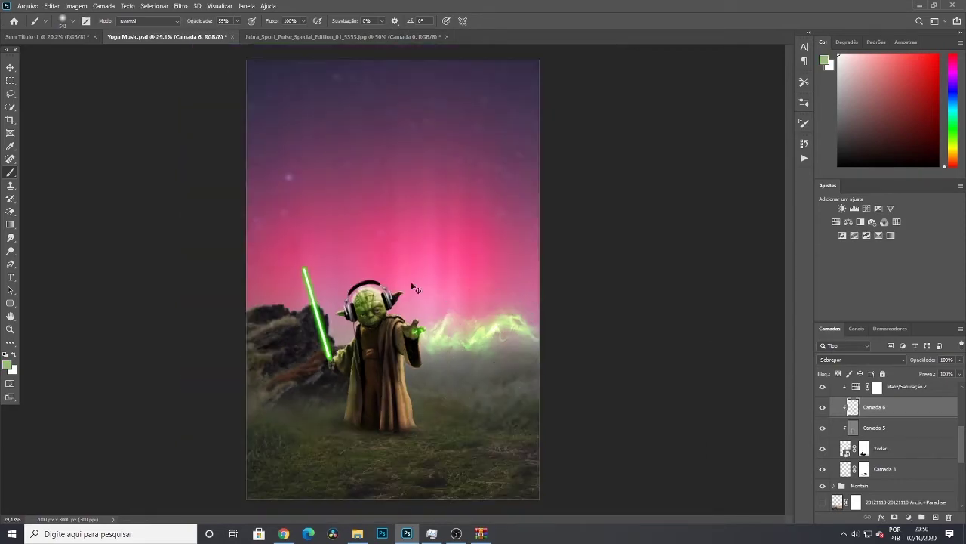
scroll(435, 381, up, 3)
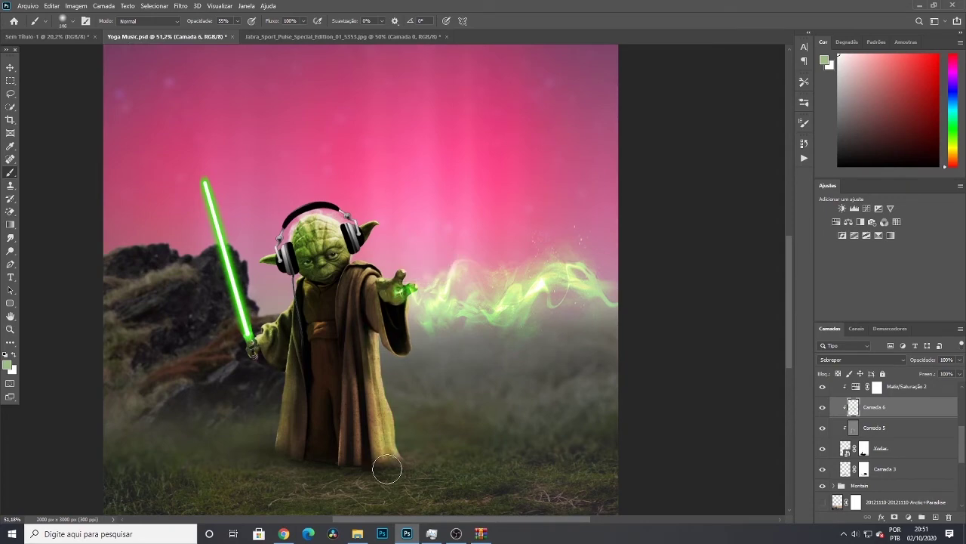
key(1)
key(6)
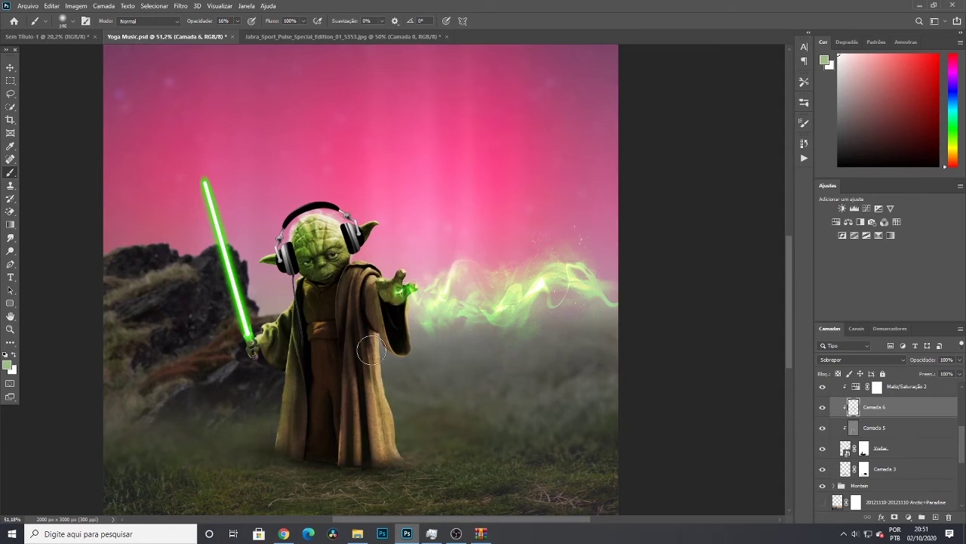
scroll(447, 366, down, 2)
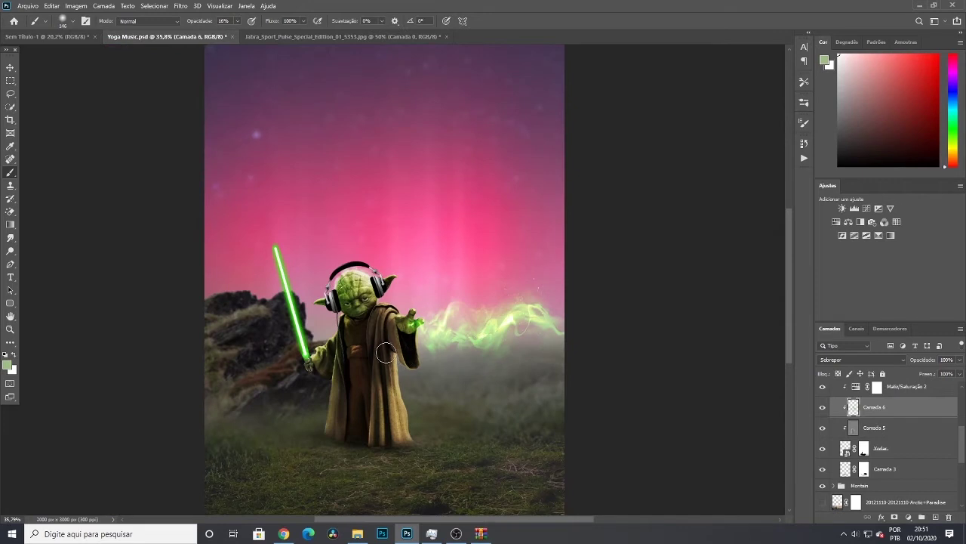
Erase excess green glow with a 320 px eraser and fit the image in the window
key(e)
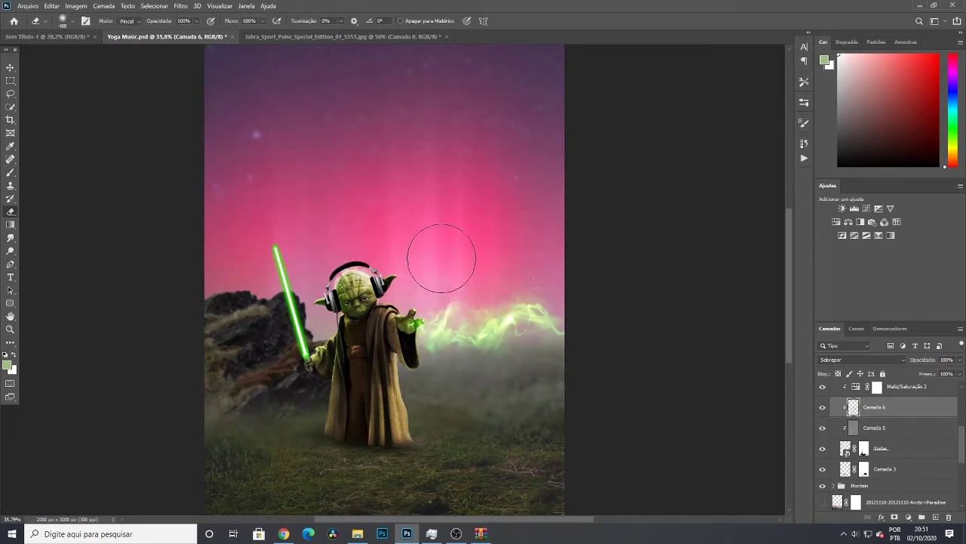
key(bracketleft)
key(bracketleft)
scroll(403, 375, down, 3)
scroll(428, 302, up, 5)
key(b)
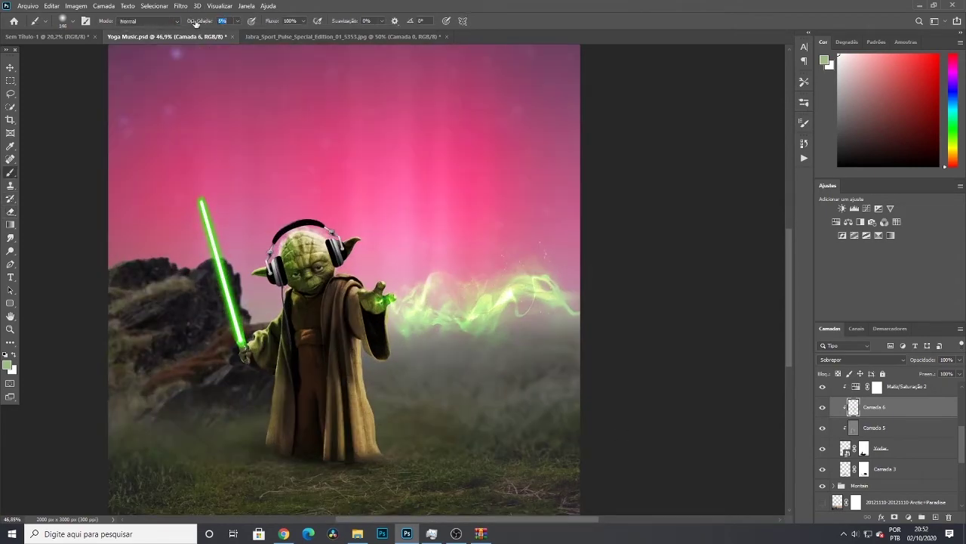
key(ctrl+0)
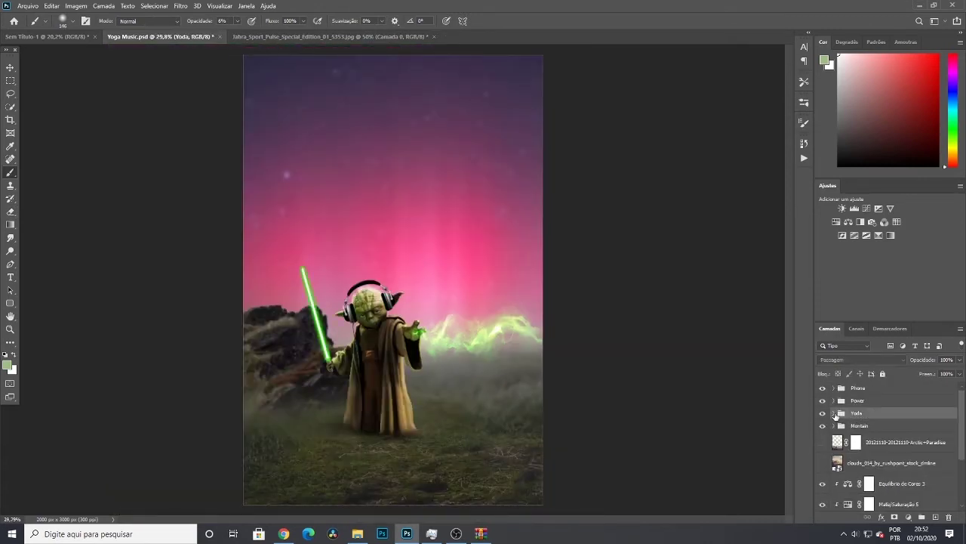
scroll(897, 442, up, 3)
Add a new layer above the headphones image in the Phone group
click(844, 408)
click(868, 465)
click(935, 517)
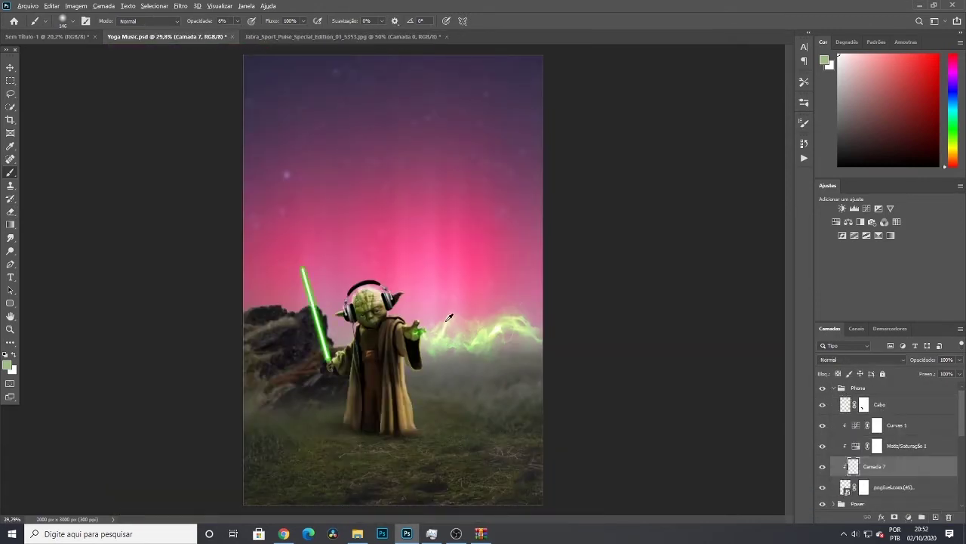
scroll(442, 323, up, 2)
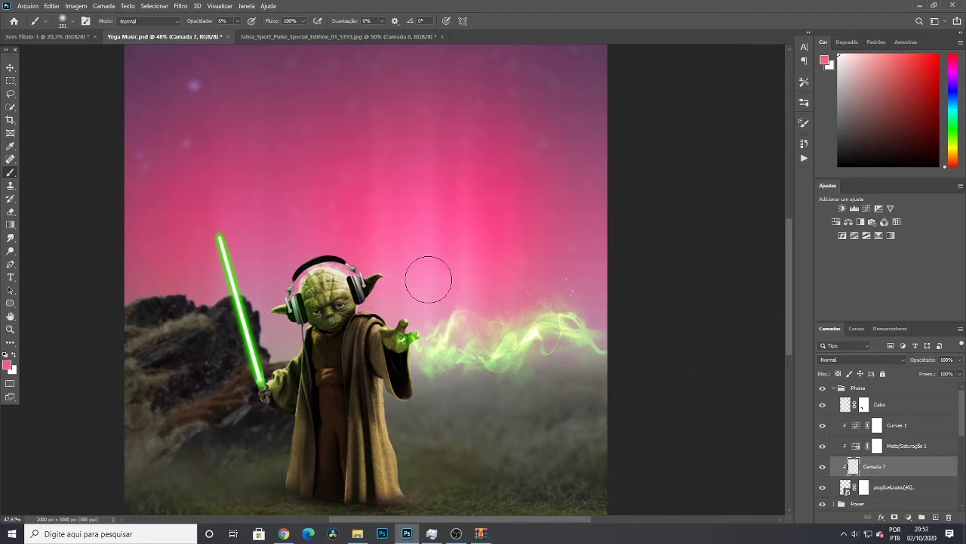
key(ctrl+z)
key(ctrl+z)
key(ctrl+z)
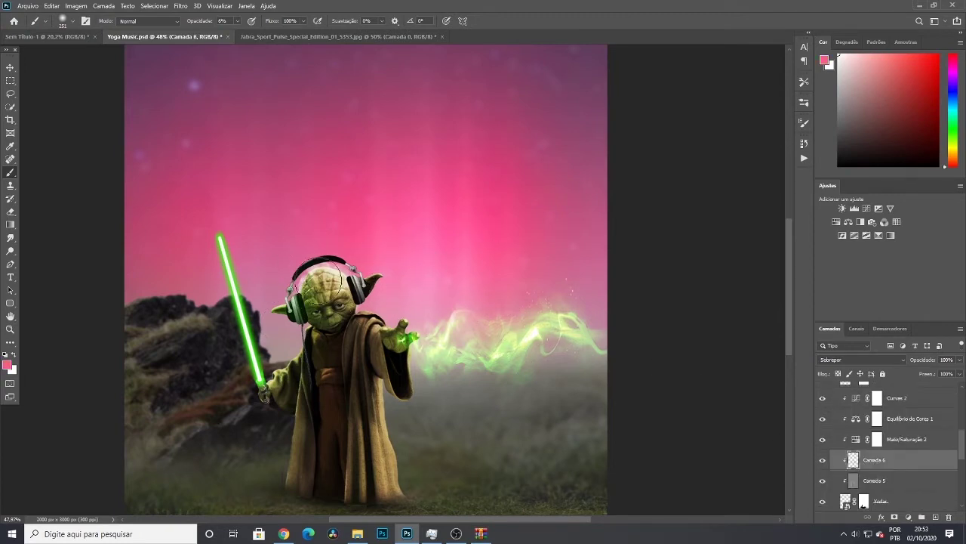
key(bracketleft)
key(bracketleft)
scroll(320, 278, down, 5)
scroll(414, 410, up, 5)
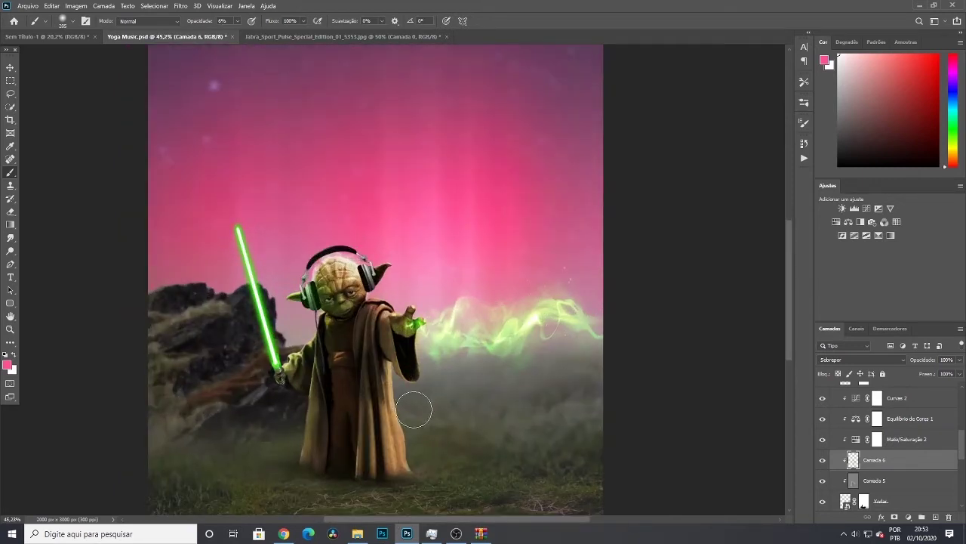
Paint beige detail on the headphones on Camada 7 with a ~133 px brush
key(bracketleft)
key(bracketleft)
key(bracketleft)
scroll(630, 323, down, 3)
scroll(626, 317, up, 2)
scroll(649, 347, up, 3)
ctrl+click(261, 321)
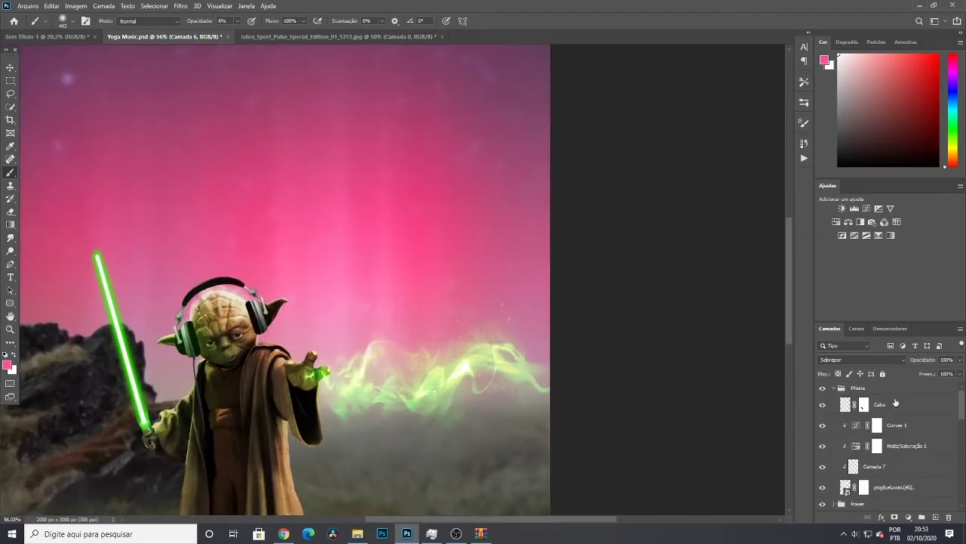
alt+click(216, 316)
drag(215, 316, 298, 319)
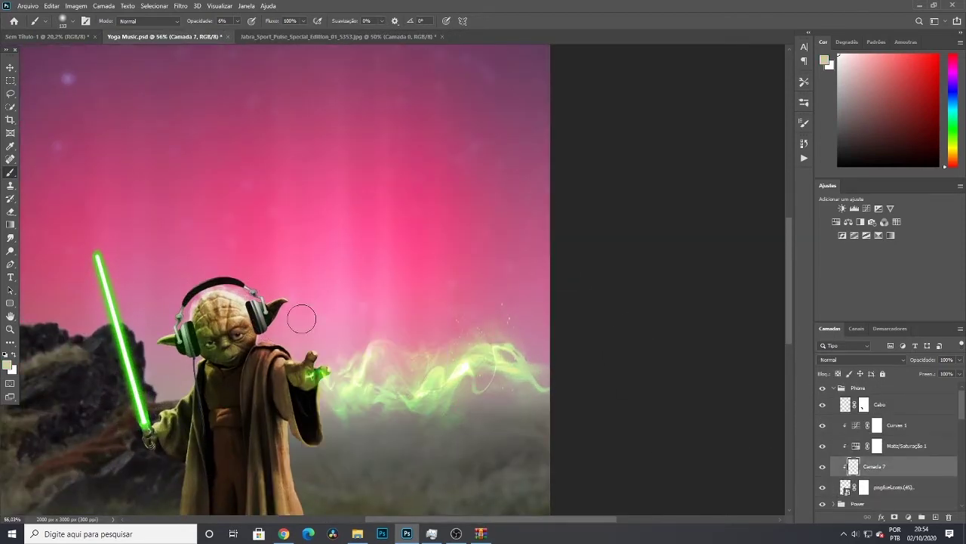
Return to Camada 6, fit the image, and select the Equilíbrio de Cores 3 layer
ctrl+click(272, 310)
key(ctrl+0)
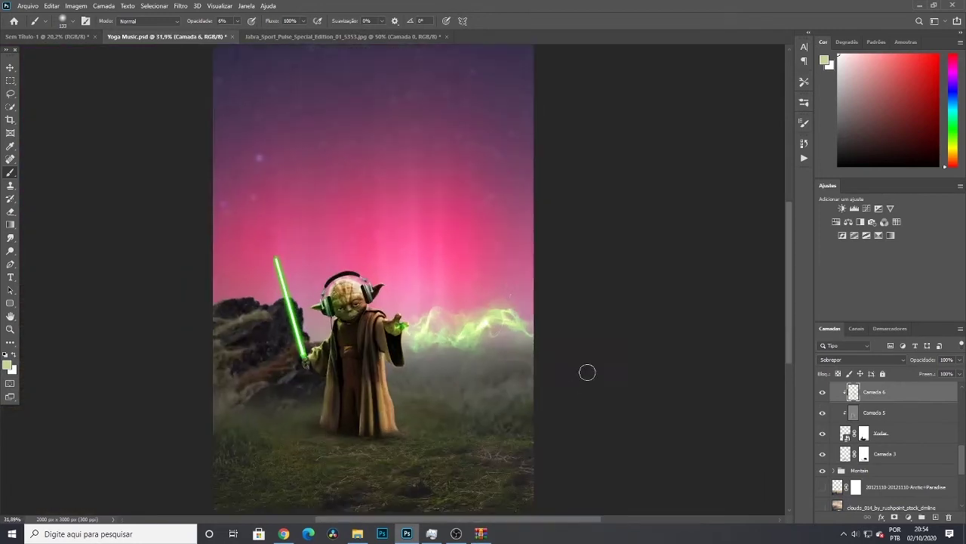
scroll(891, 434, down, 5)
click(870, 428)
Try a green dab on a new Sobrepor layer, then undo both
key(ctrl+shift+alt+n)
alt+click(317, 343)
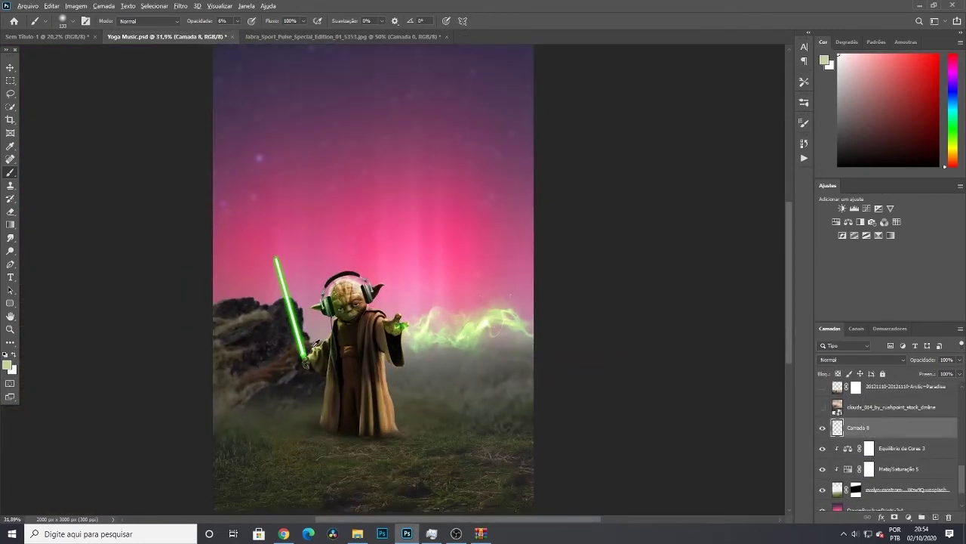
click(861, 359)
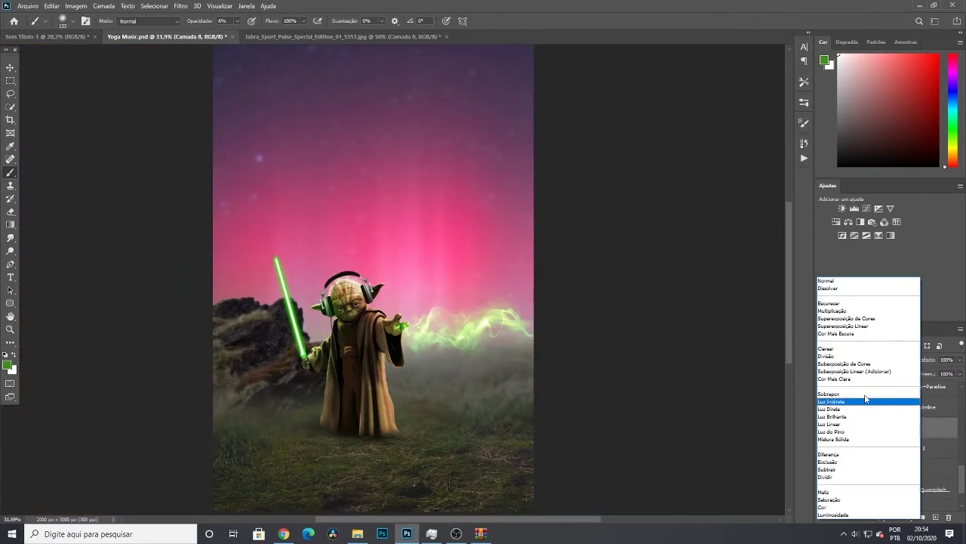
click(863, 397)
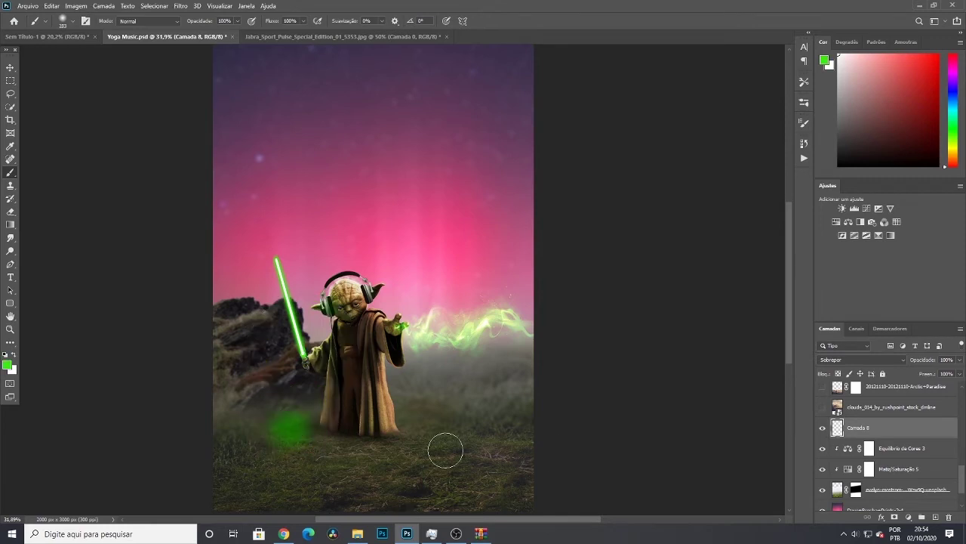
key(ctrl+alt+z)
key(ctrl+alt+z)
key(ctrl+alt+z)
Collapse the Phone group and duplicate the Sword lightsaber layer
scroll(881, 430, up, 5)
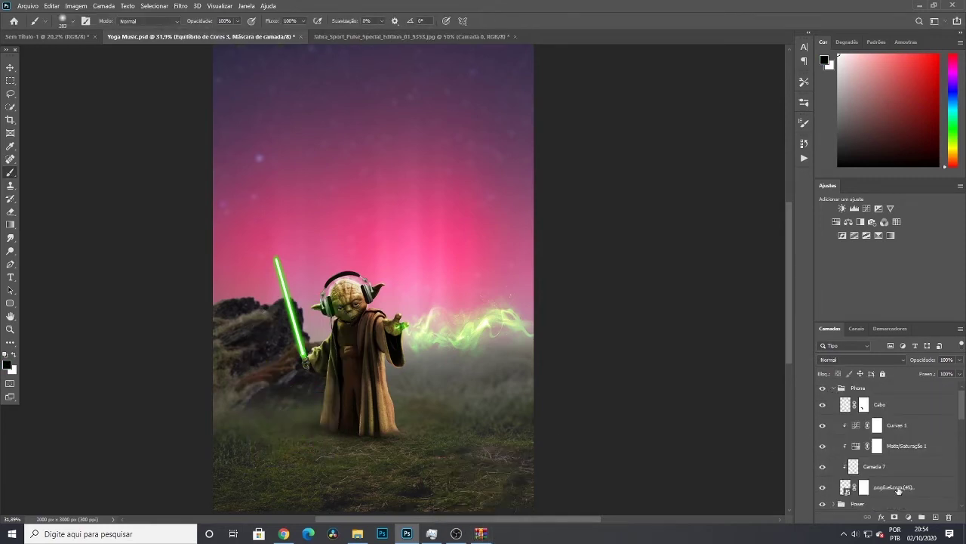
click(834, 387)
click(823, 451)
click(881, 450)
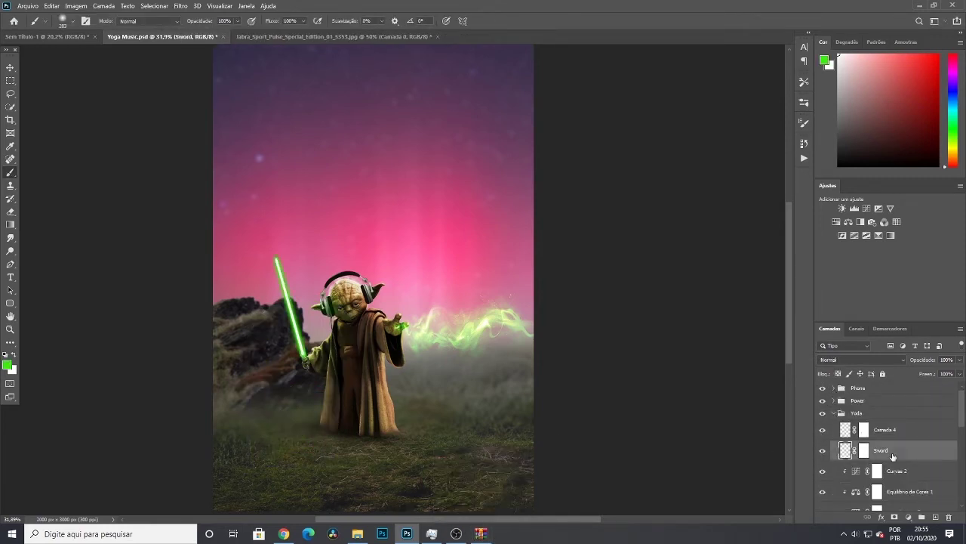
key(ctrl+j)
key(ctrl+l)
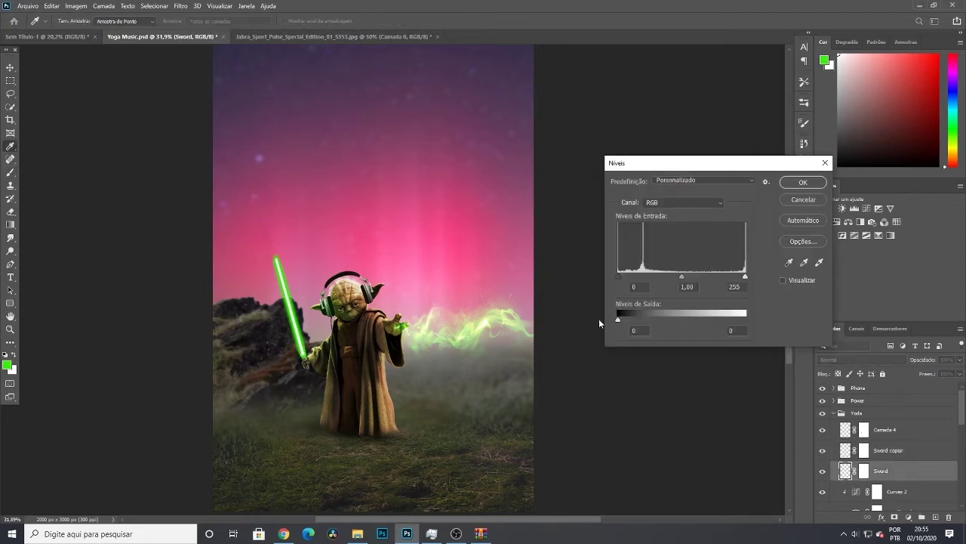
key(Return)
Squash the sword copy into a thin slanted line at lower left
key(ctrl+t)
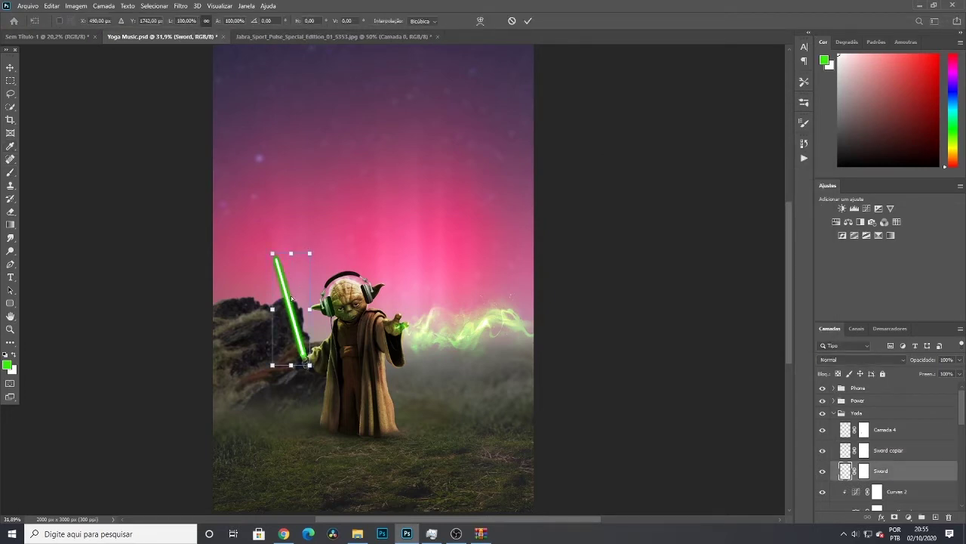
drag(291, 253, 189, 428)
drag(249, 434, 264, 417)
key(Return)
key(b)
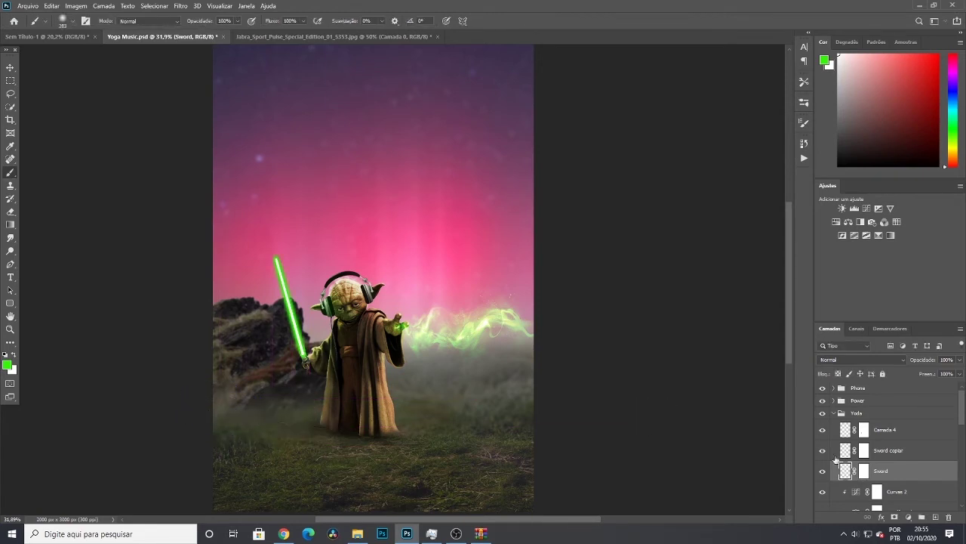
Rotate the thin sword copy horizontal and lay it on the ground beside Yoda
key(ctrl+t)
mouse_move(294, 340)
mouse_down()
mouse_move(298, 370)
mouse_move(232, 412)
mouse_move(271, 397)
mouse_up()
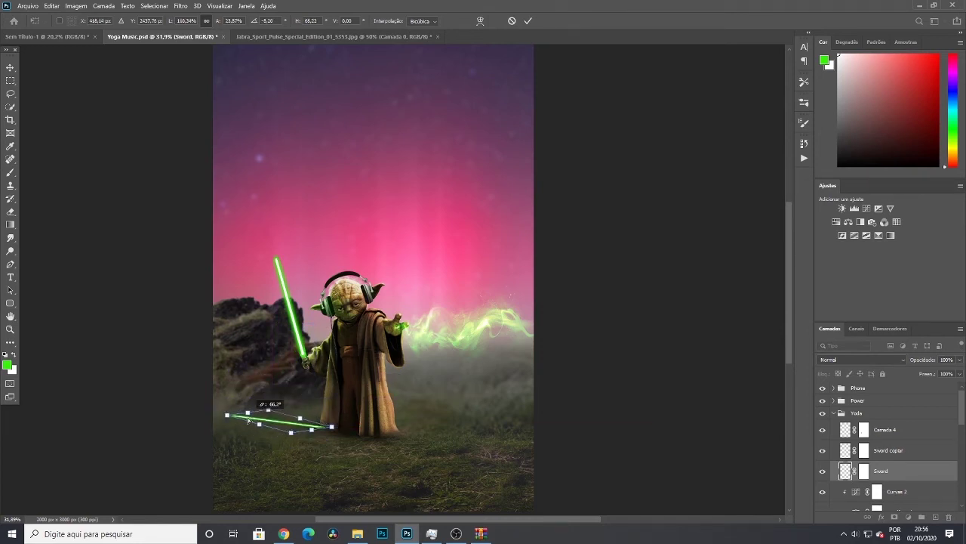
drag(247, 419, 343, 420)
drag(284, 424, 324, 411)
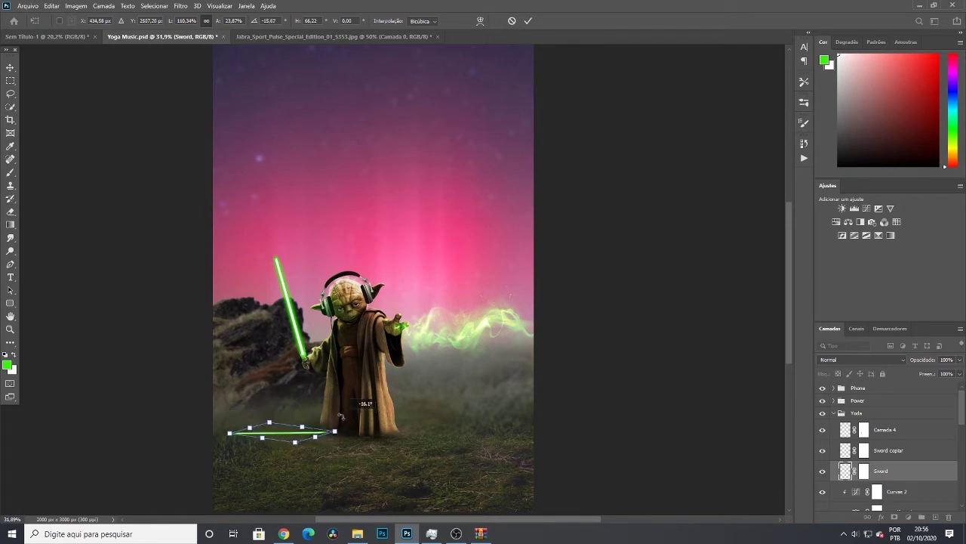
key(Return)
Apply a Gaussian blur of about 26 px to the flat green line
key(b)
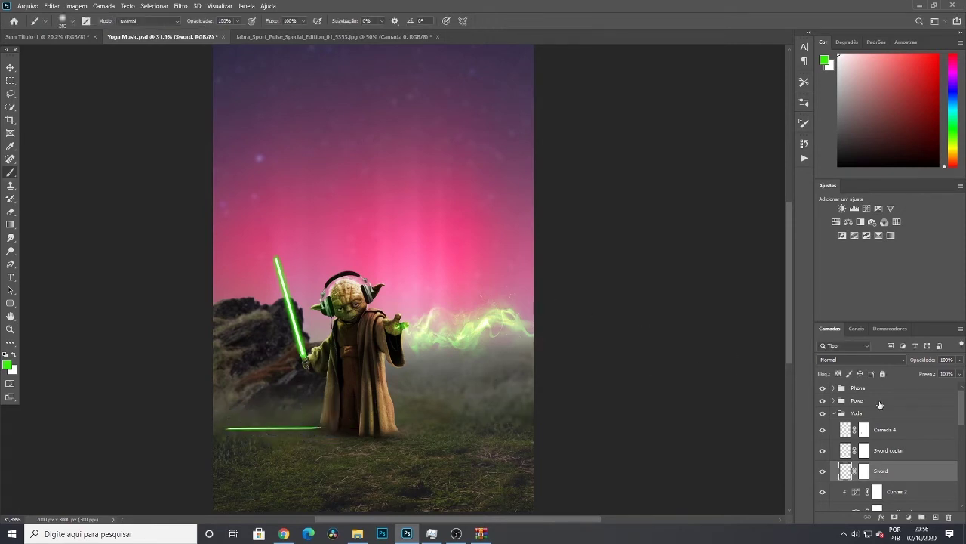
click(180, 7)
click(351, 187)
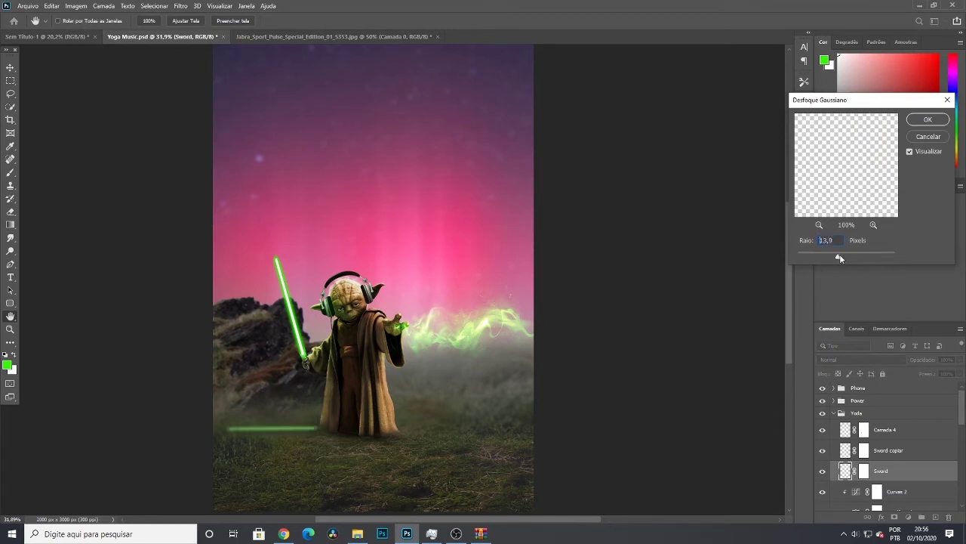
mouse_move(840, 255)
mouse_down()
mouse_move(847, 258)
mouse_move(820, 256)
mouse_up()
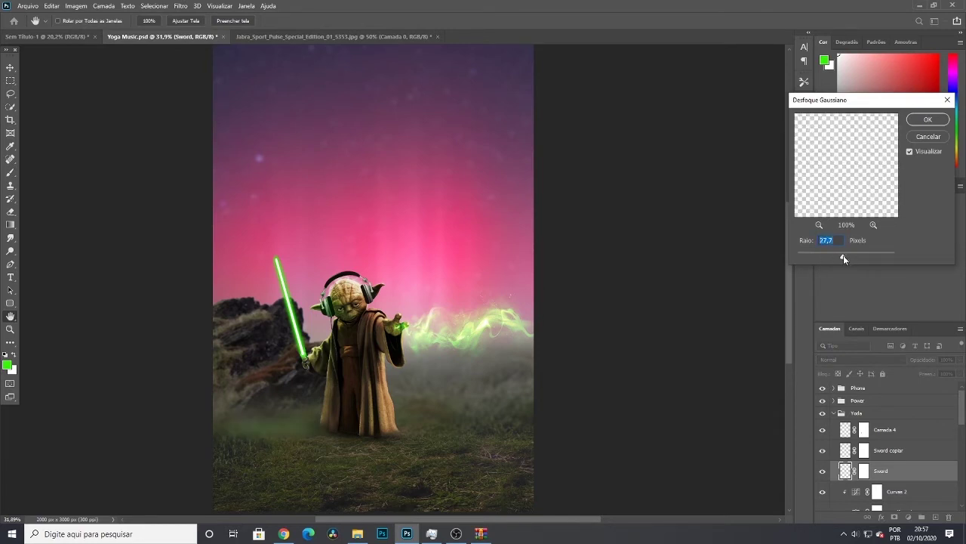
drag(848, 255, 841, 256)
key(Escape)
click(181, 6)
click(216, 126)
click(355, 172)
drag(847, 255, 844, 257)
key(Return)
Rotate the green glow about 13° into place on the grass
key(ctrl+t)
drag(550, 353, 370, 420)
key(Return)
key(b)
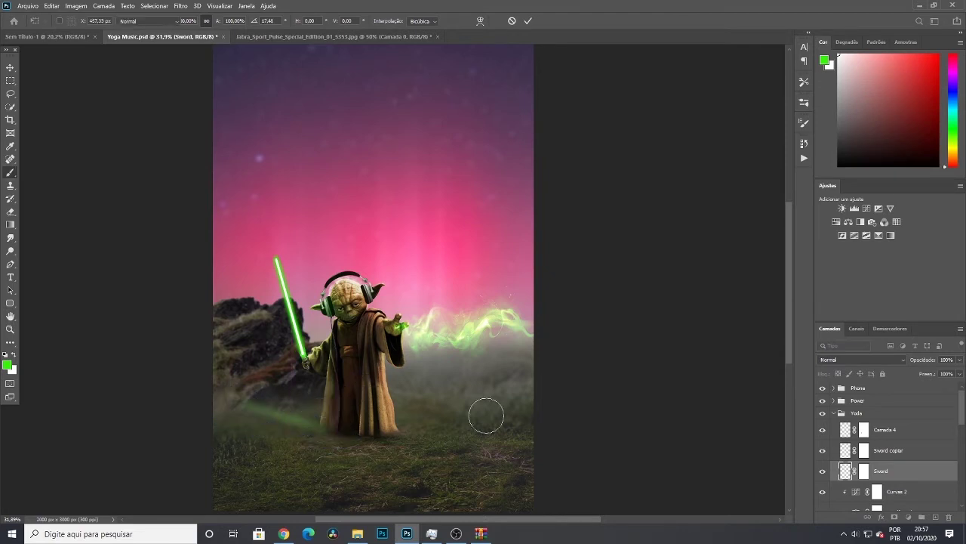
Enlarge a copy of the glow to about 129% and show the standing lightsaber again
key(ctrl+t)
drag(335, 413, 338, 408)
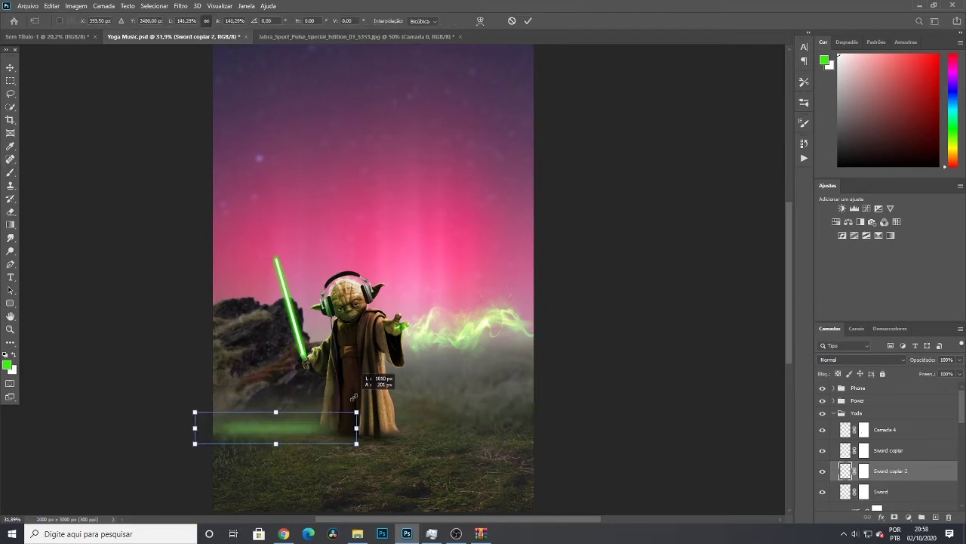
mouse_move(849, 453)
mouse_down()
mouse_move(933, 480)
mouse_move(919, 458)
mouse_up()
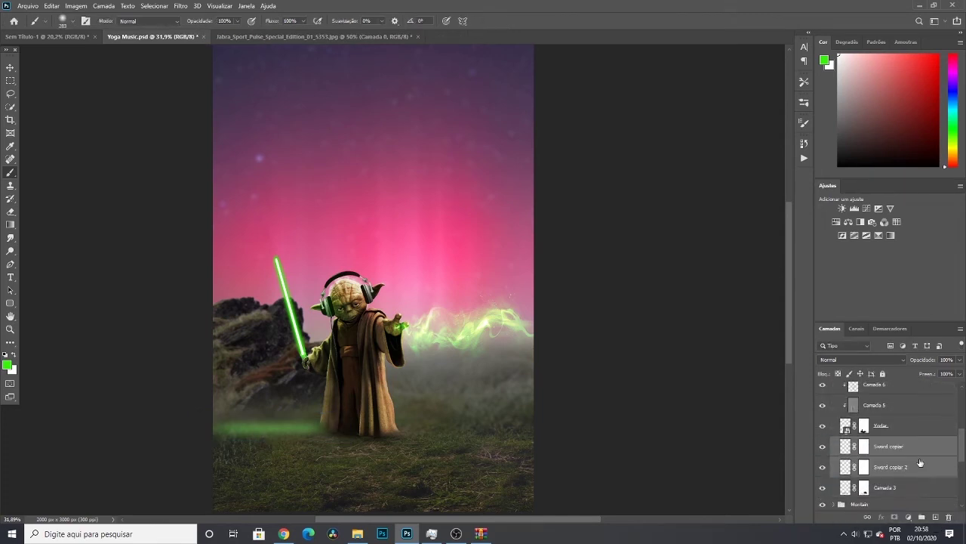
key(ctrl+minus)
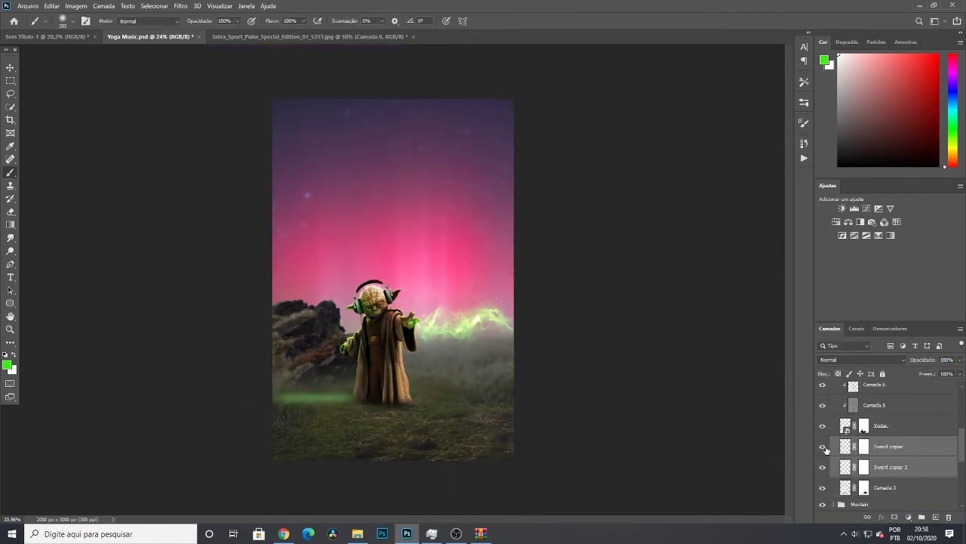
click(823, 447)
Set both Sword glow layers to 66% opacity
scroll(899, 460, down, 3)
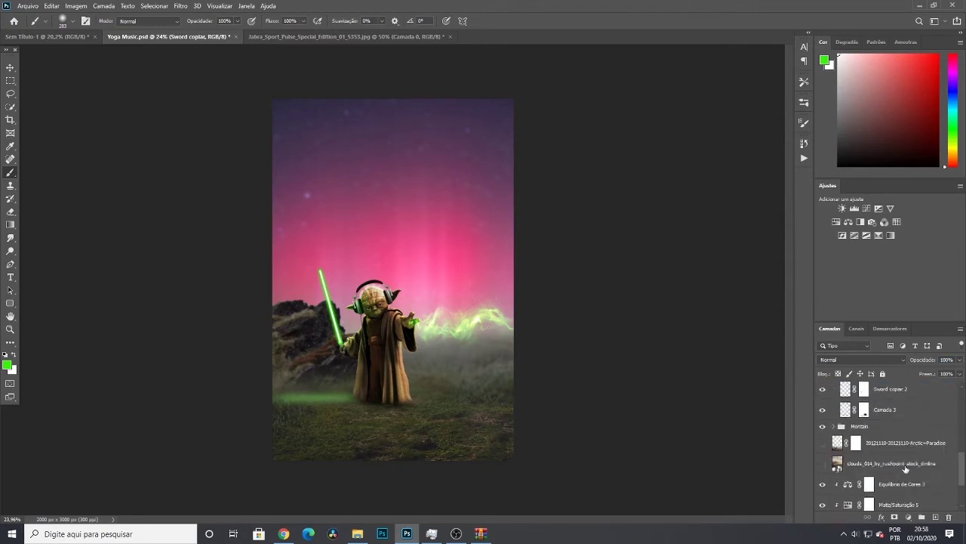
scroll(905, 469, up, 3)
scroll(875, 435, up, 5)
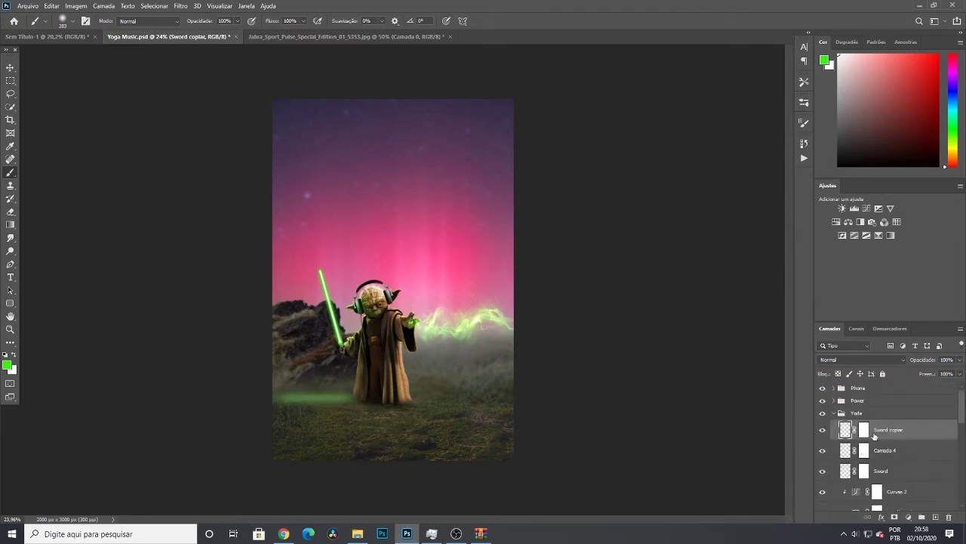
scroll(891, 453, down, 5)
click(891, 425)
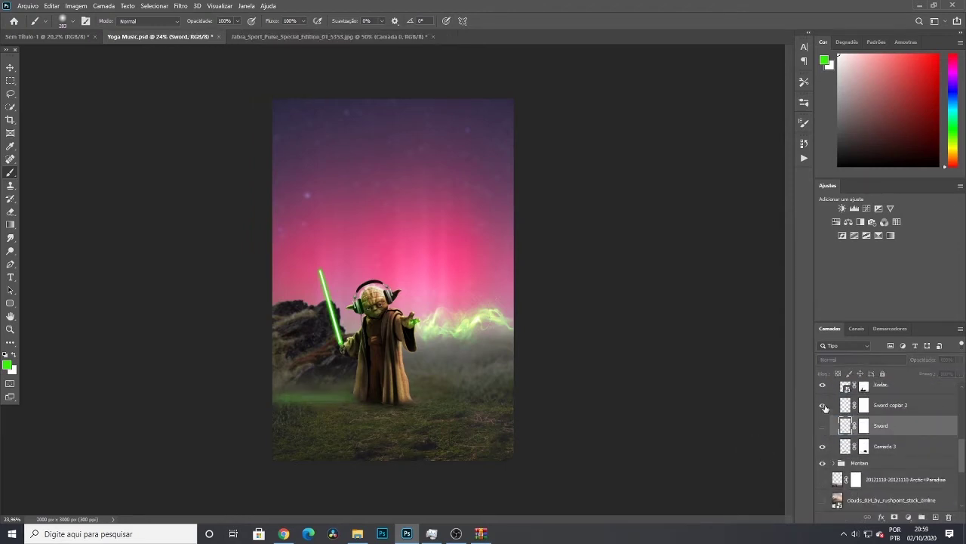
ctrl+click(896, 408)
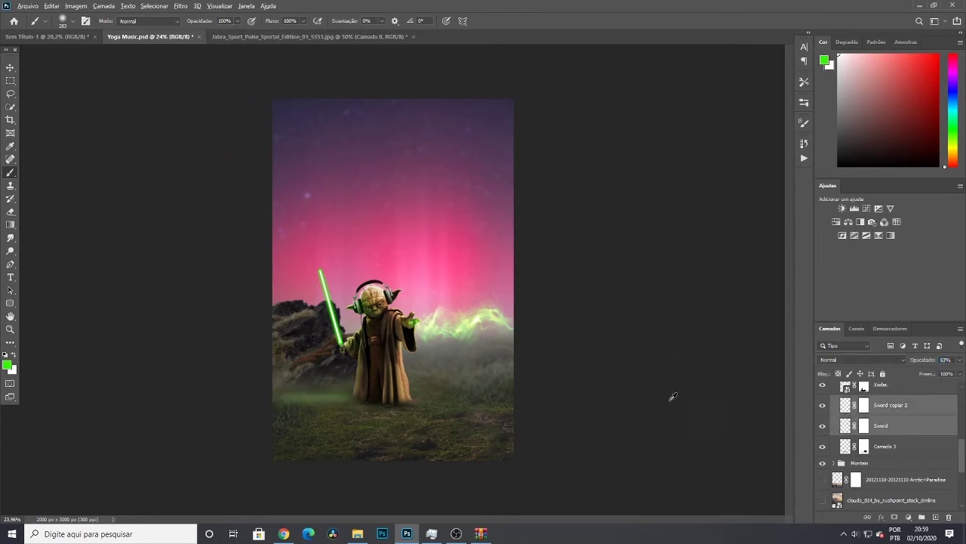
scroll(746, 382, up, 1)
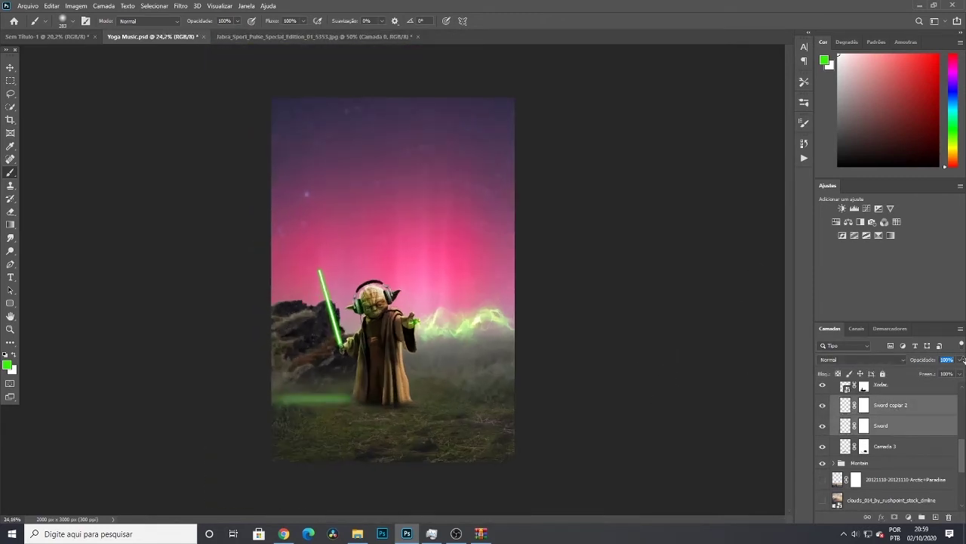
text(66)
key(Return)
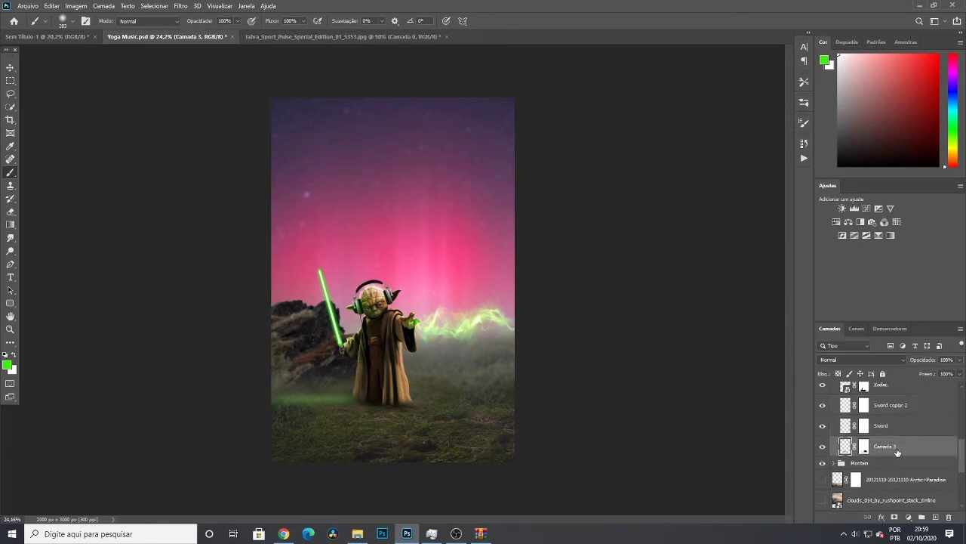
click(888, 433)
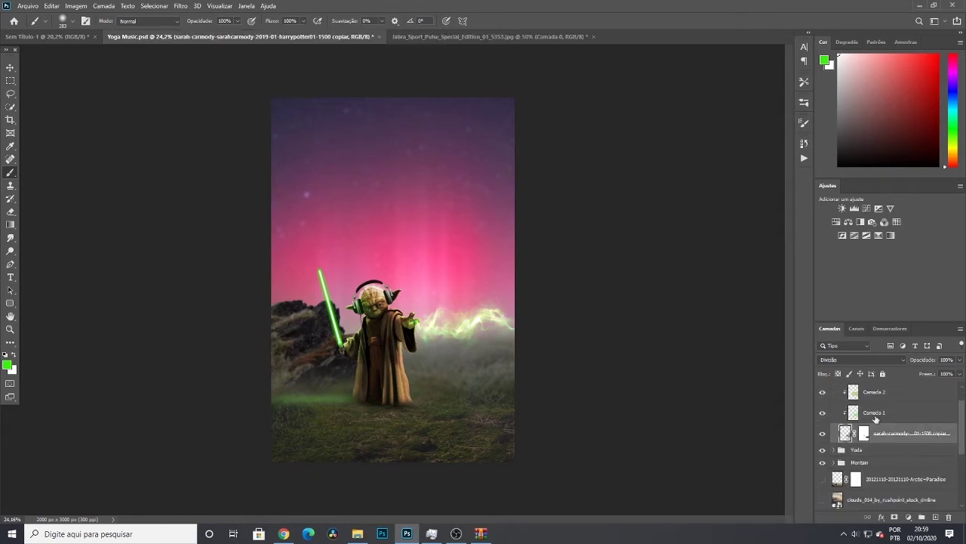
Merge the glow layers and merge a Divisão-blended copy down into Camada 2
key(ctrl+z)
click(860, 359)
key(Escape)
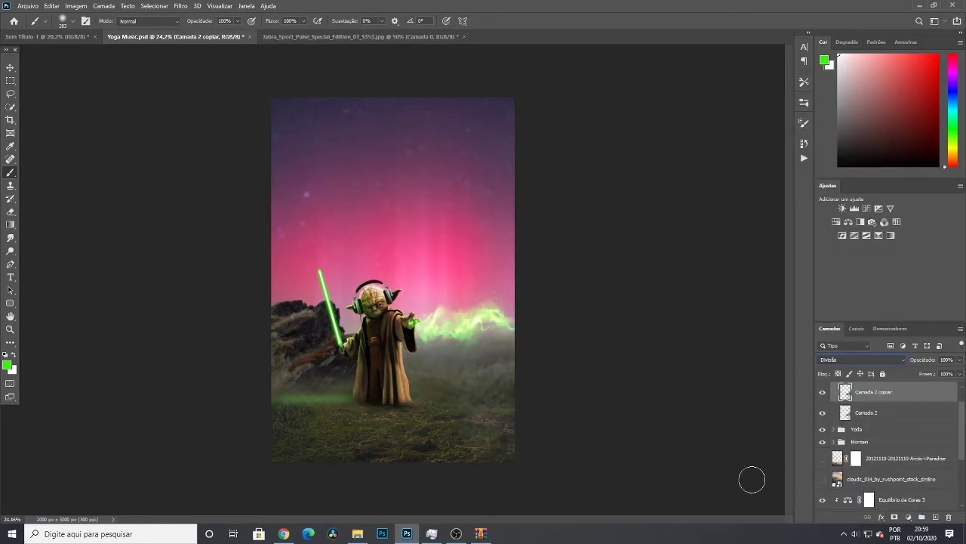
key(ctrl+t)
drag(501, 277, 501, 345)
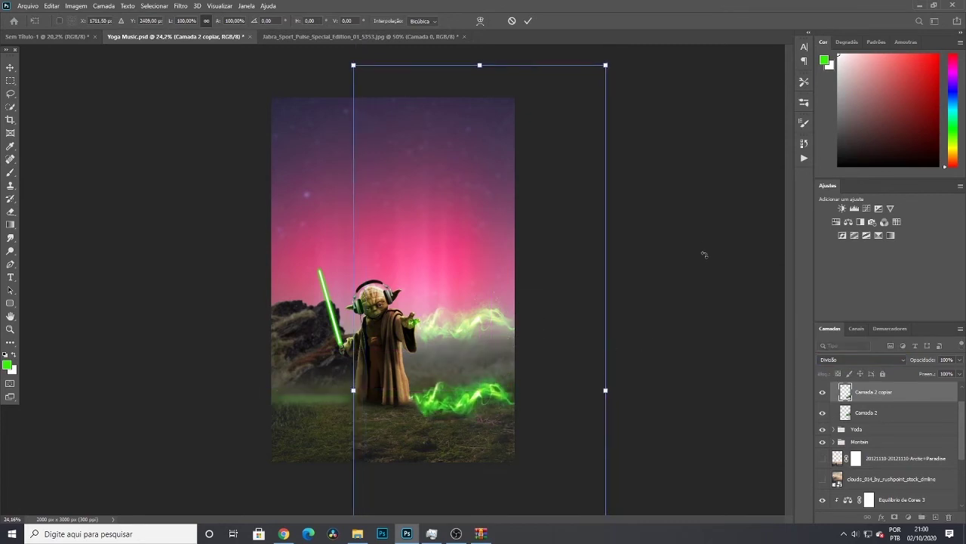
key(ctrl+z)
key(Escape)
key(b)
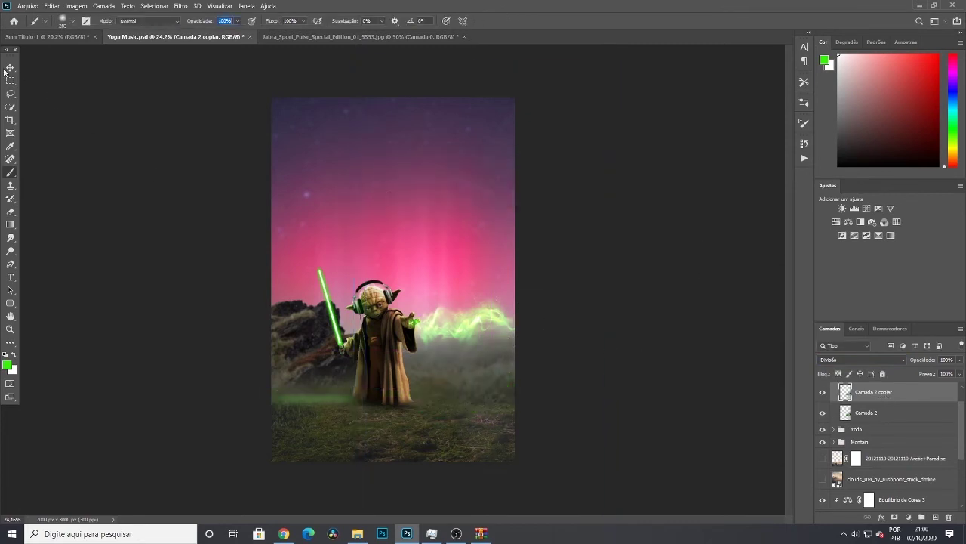
key(v)
click(861, 359)
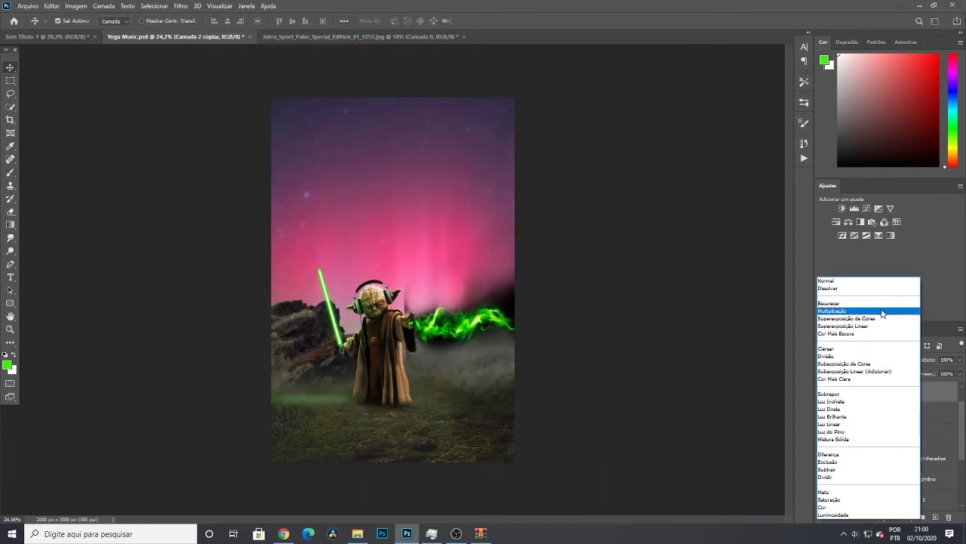
click(827, 355)
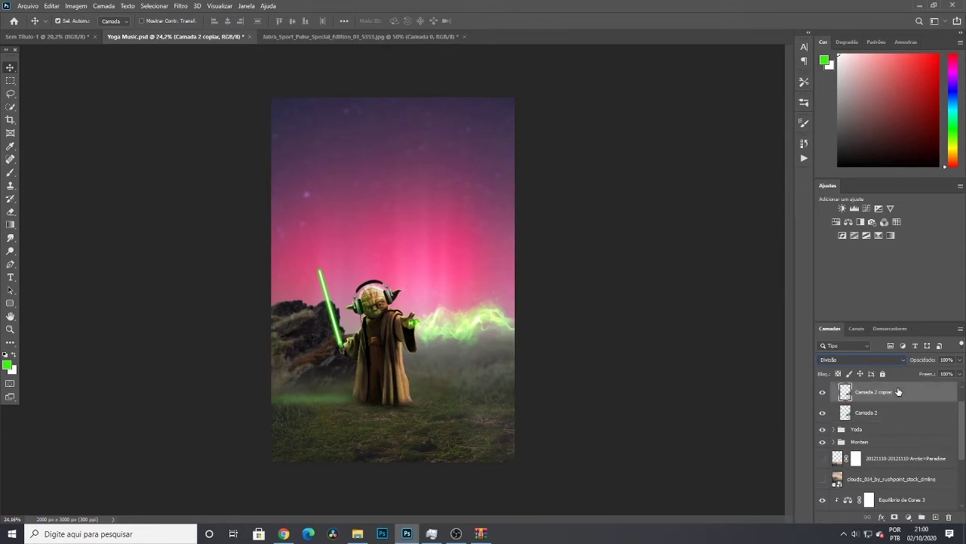
key(ctrl+e)
Add a new layer, Camada 8, above Camada 2 in Luz Indireta blend mode
scroll(615, 446, down, 2)
scroll(615, 447, up, 3)
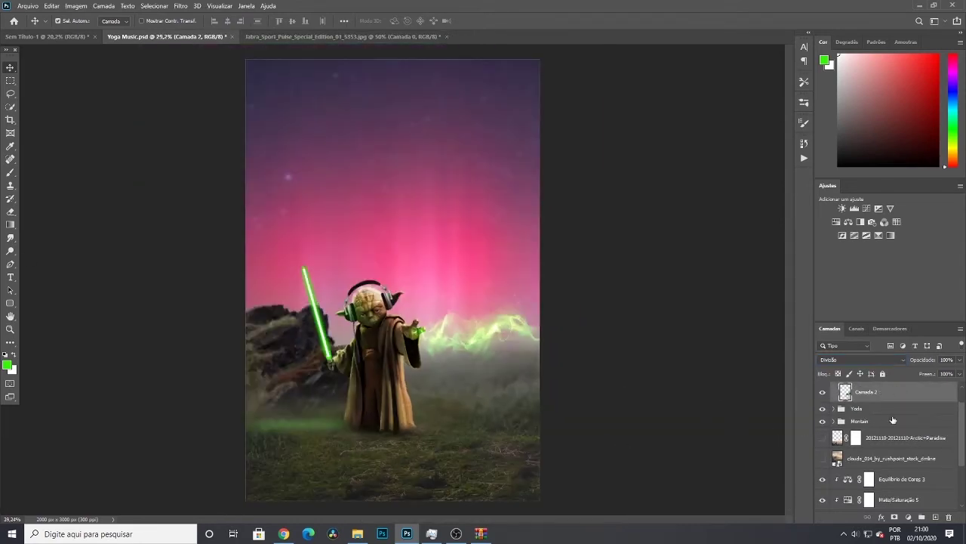
click(9, 178)
key(ctrl+shift+alt+n)
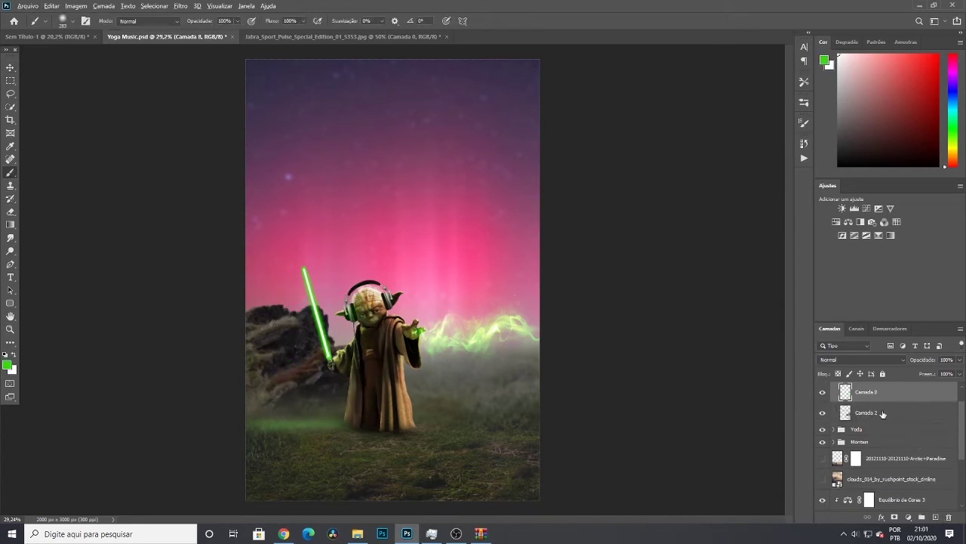
click(860, 360)
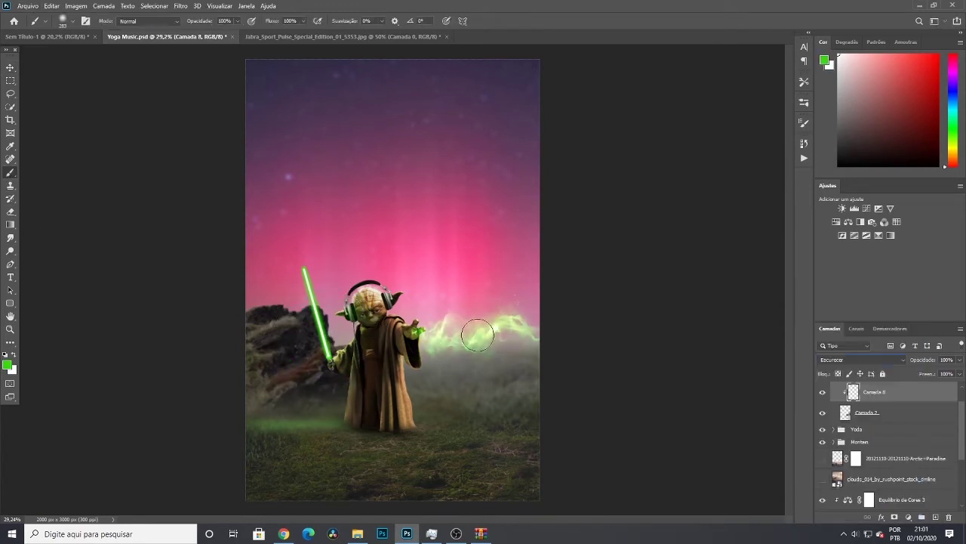
click(827, 356)
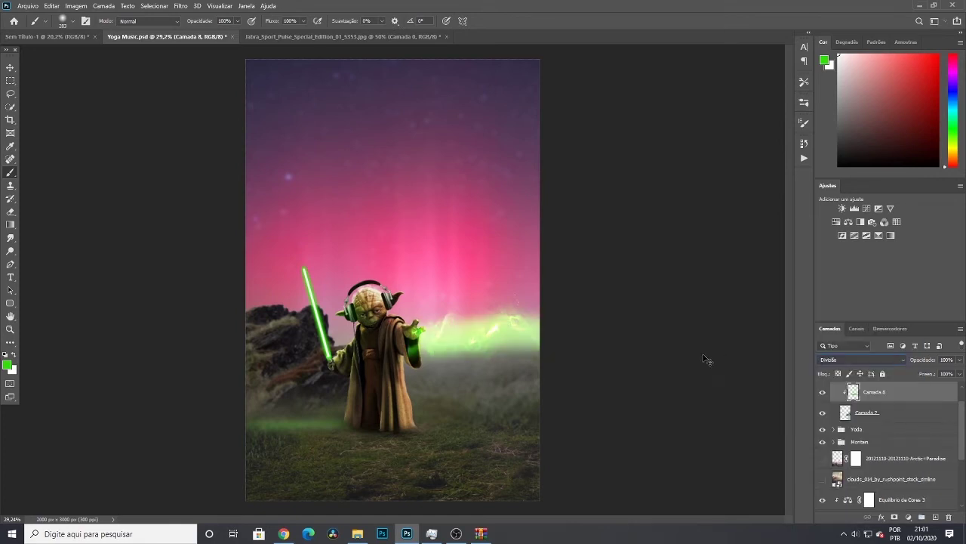
click(860, 359)
click(852, 400)
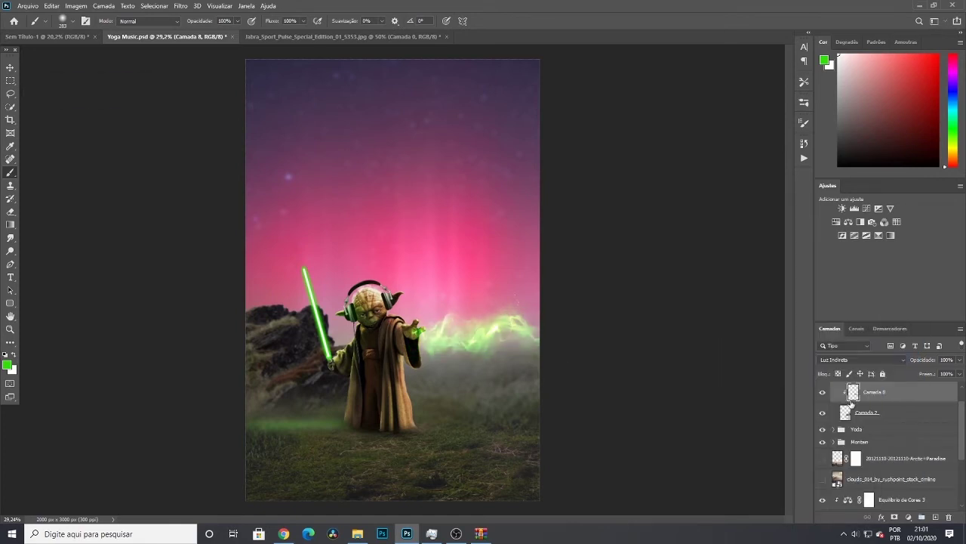
scroll(662, 464, down, 2)
scroll(650, 388, down, 1)
scroll(649, 388, up, 2)
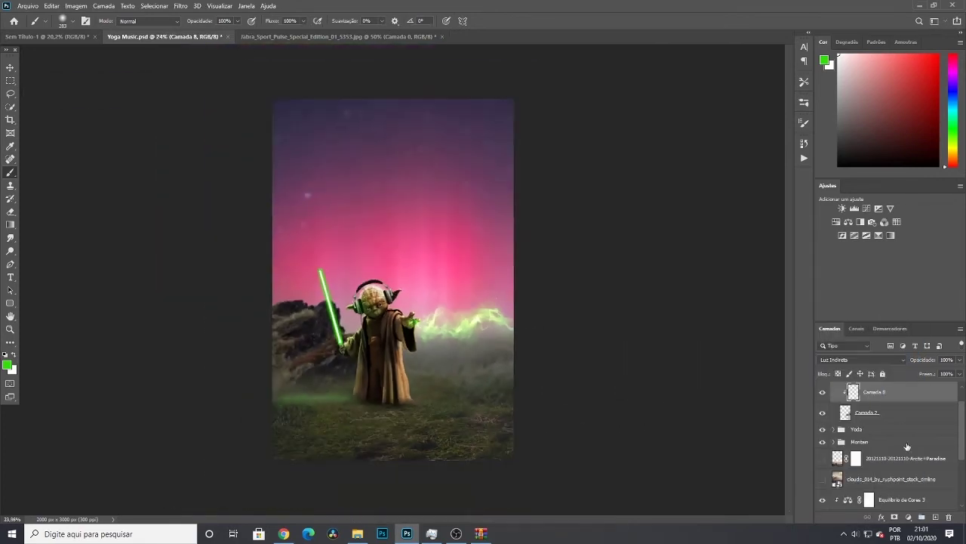
scroll(931, 437, down, 3)
Add Camada 9, then widen and rotate its green glow over the grass
click(935, 517)
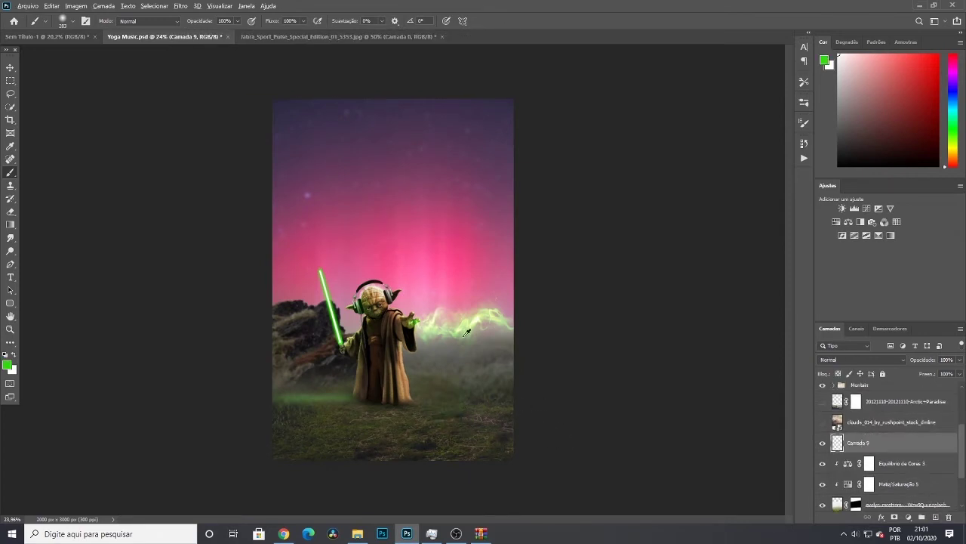
key(ctrl+t)
drag(431, 410, 388, 410)
key(alt+shift+o)
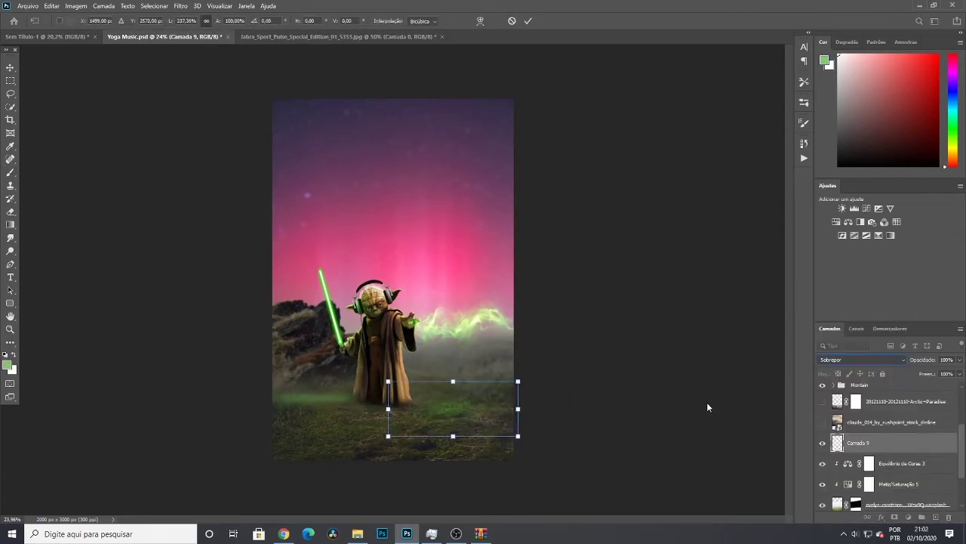
mouse_move(707, 403)
mouse_down()
mouse_move(518, 382)
mouse_move(597, 352)
mouse_move(524, 384)
mouse_move(520, 409)
mouse_up()
key(Return)
key(b)
scroll(940, 464, down, 3)
Set the Sword and Sword copiar 2 layers in the Yoda group to Sobrepor
click(898, 495)
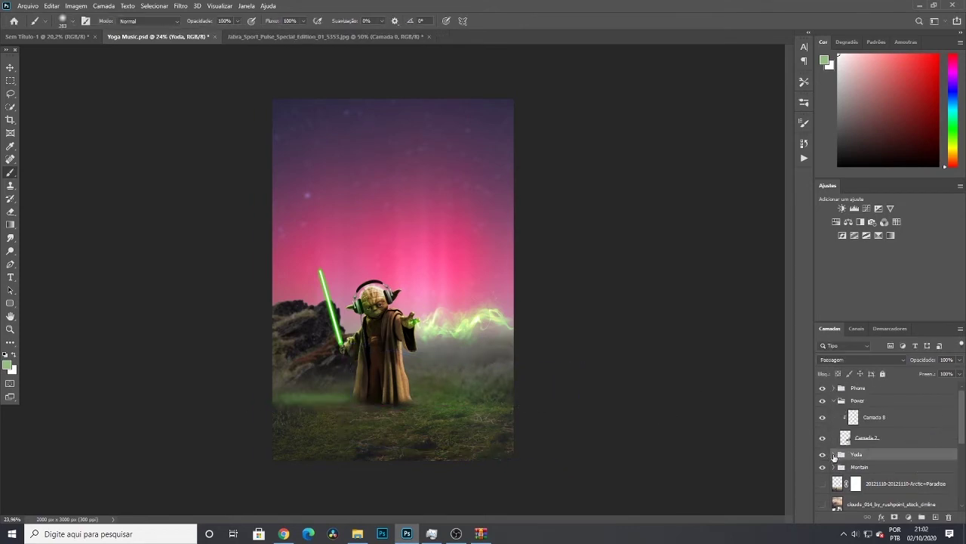
scroll(940, 464, up, 3)
scroll(940, 464, down, 3)
click(898, 453)
click(861, 359)
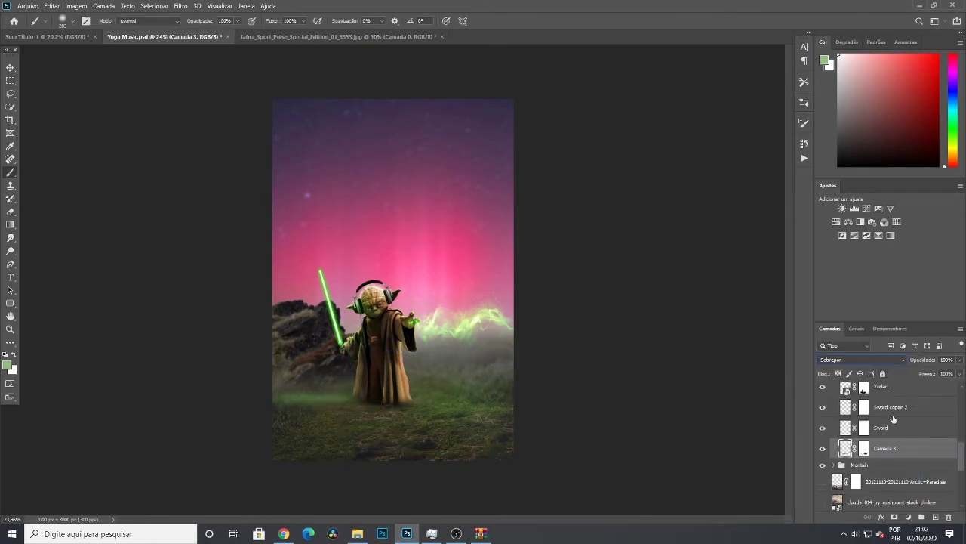
click(899, 453)
click(860, 359)
click(842, 395)
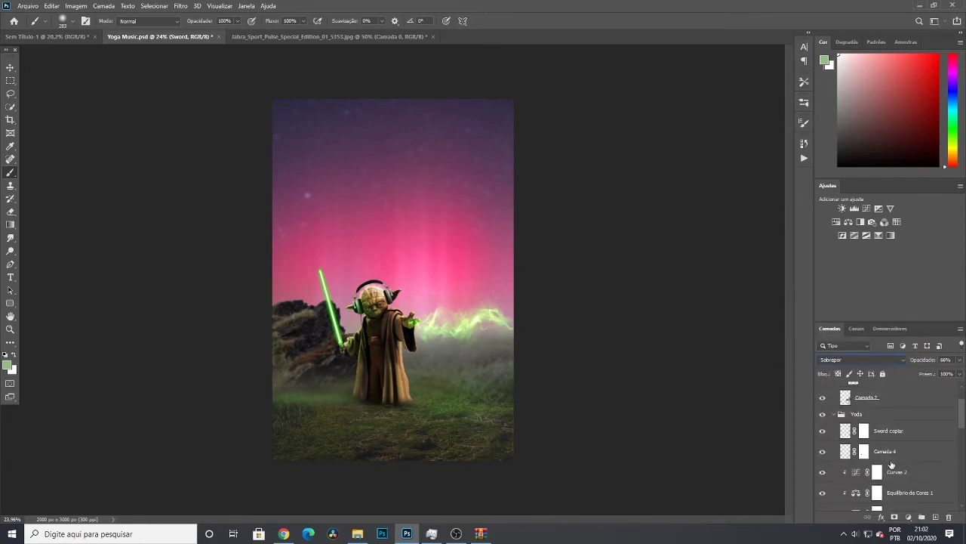
scroll(901, 464, down, 3)
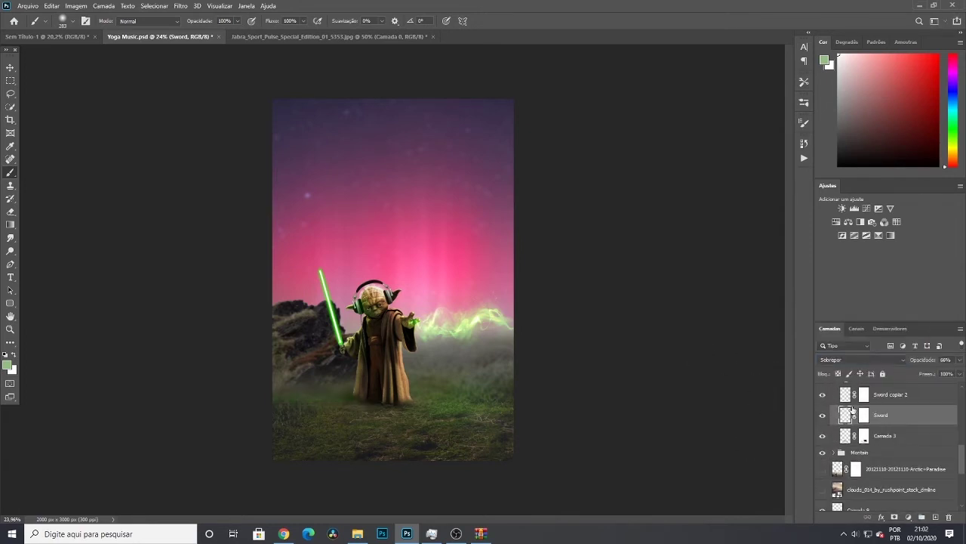
shift+click(891, 395)
click(894, 359)
click(843, 395)
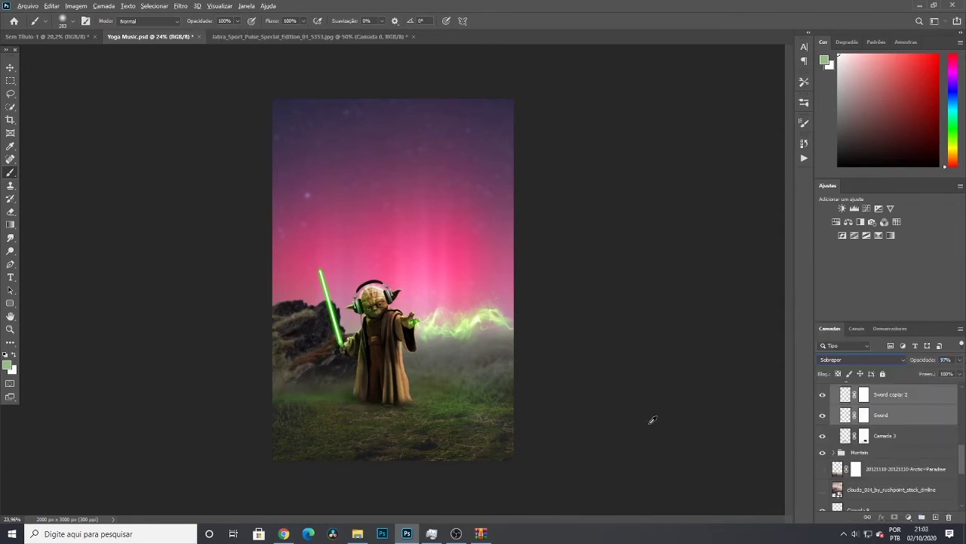
Enlarge the two sword glows and tilt them about 10° across the ground
key(ctrl+t)
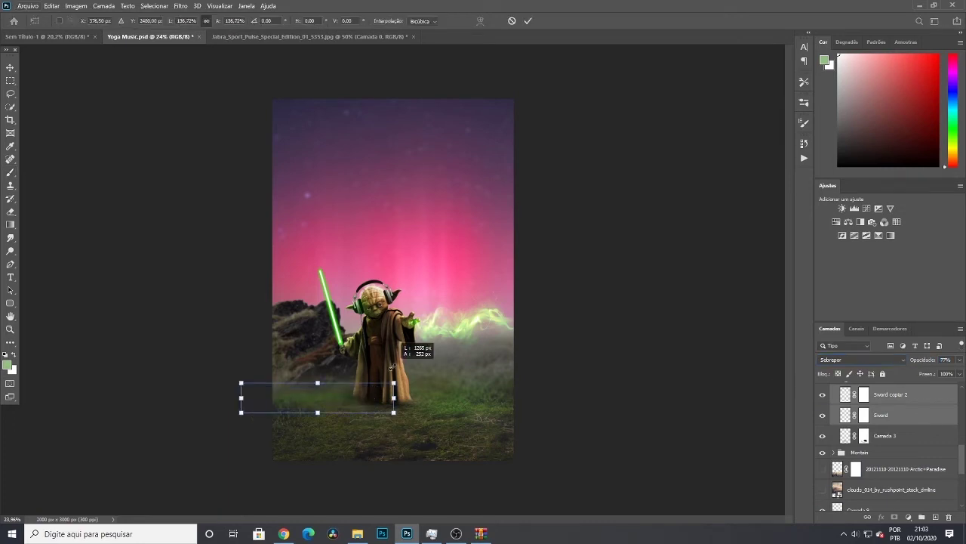
drag(385, 398, 348, 401)
key(Return)
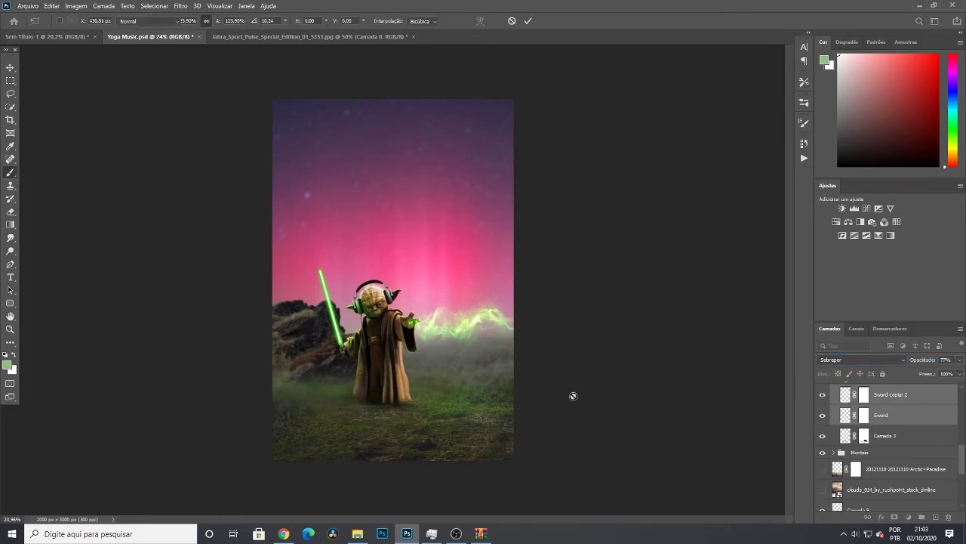
key(b)
scroll(571, 395, up, 1)
scroll(900, 454, down, 2)
scroll(900, 453, up, 2)
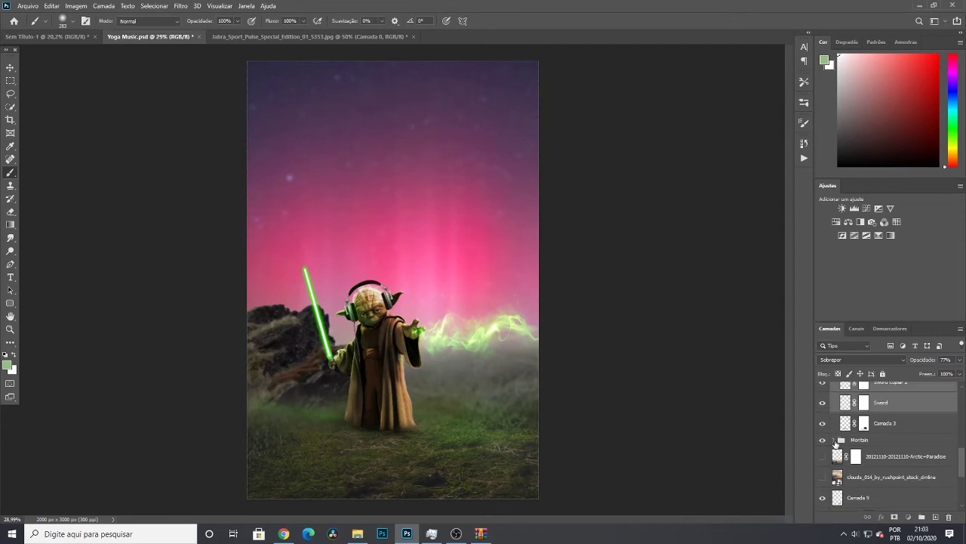
Paint soft green light over the left rock on a Sobrepor Camada 10 at low opacity
click(936, 517)
alt+click(312, 312)
drag(275, 336, 310, 336)
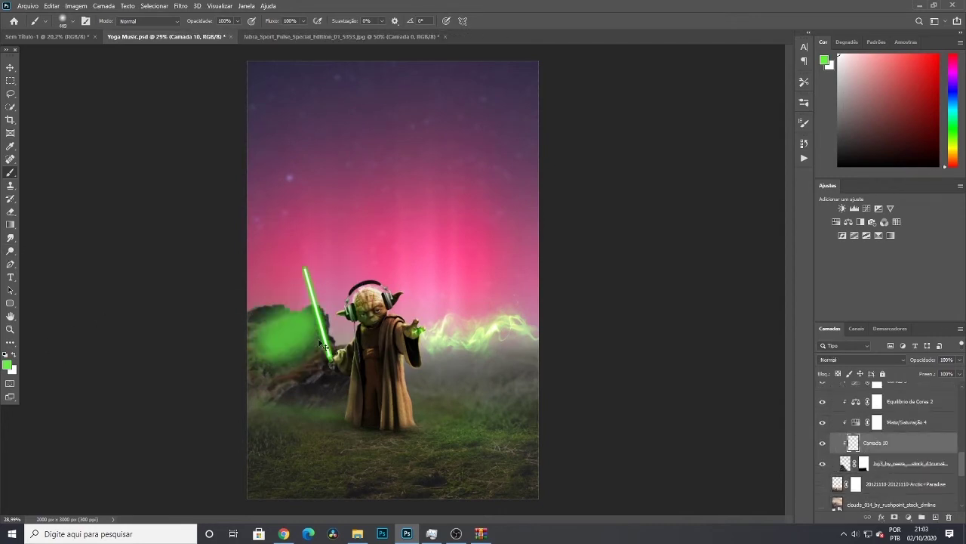
key(alt+shift+o)
key(5)
key(3)
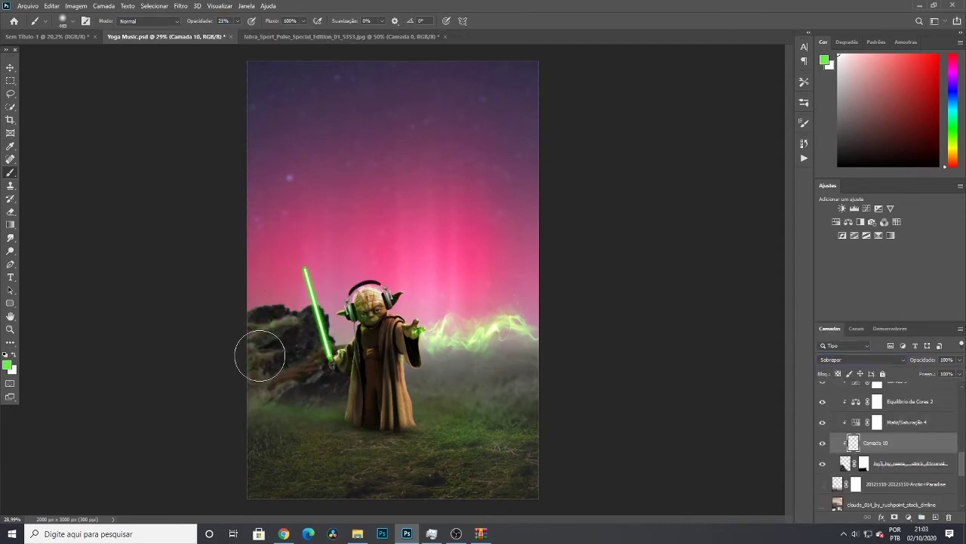
scroll(277, 317, down, 1)
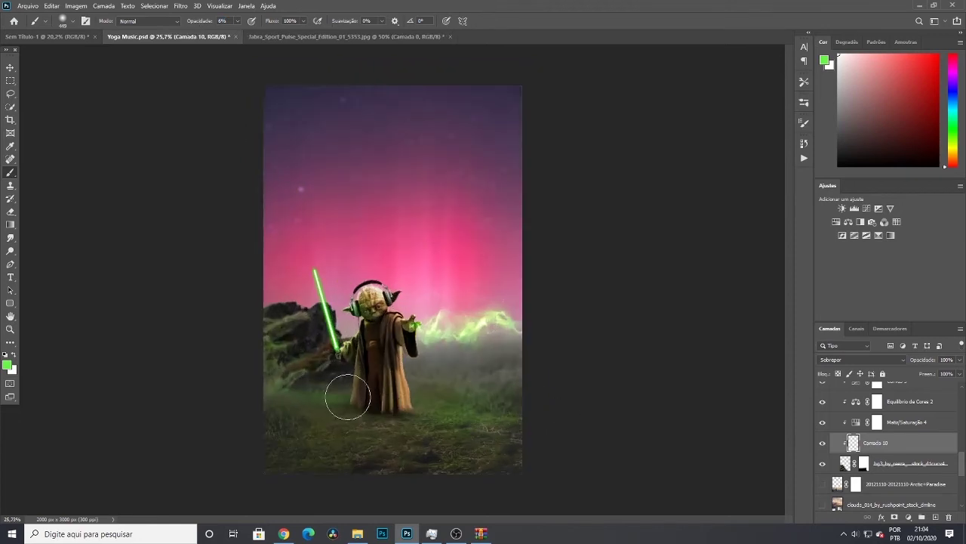
Add Camada 11 in Sobrepor, then fill a Sobrepor layer with 50% grey
click(935, 517)
click(861, 359)
click(852, 394)
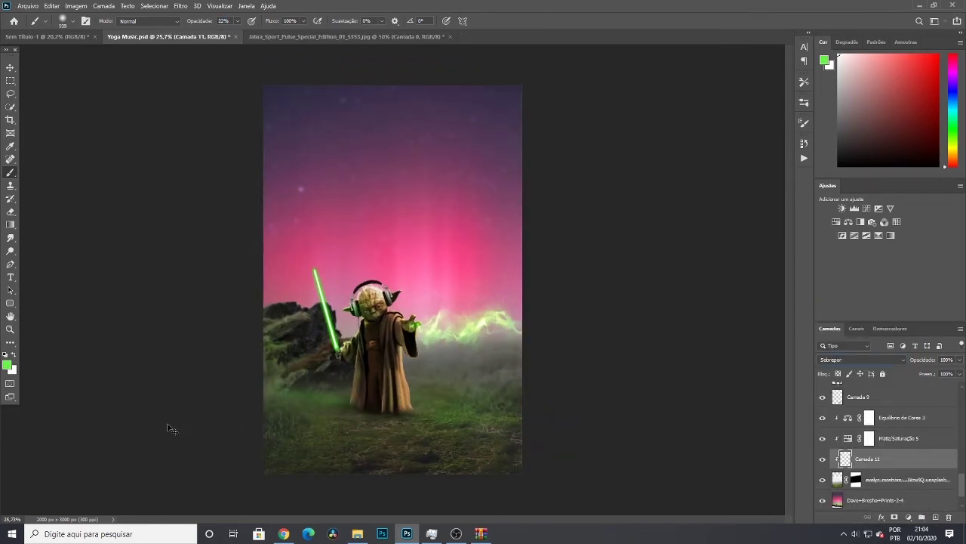
scroll(631, 458, down, 1)
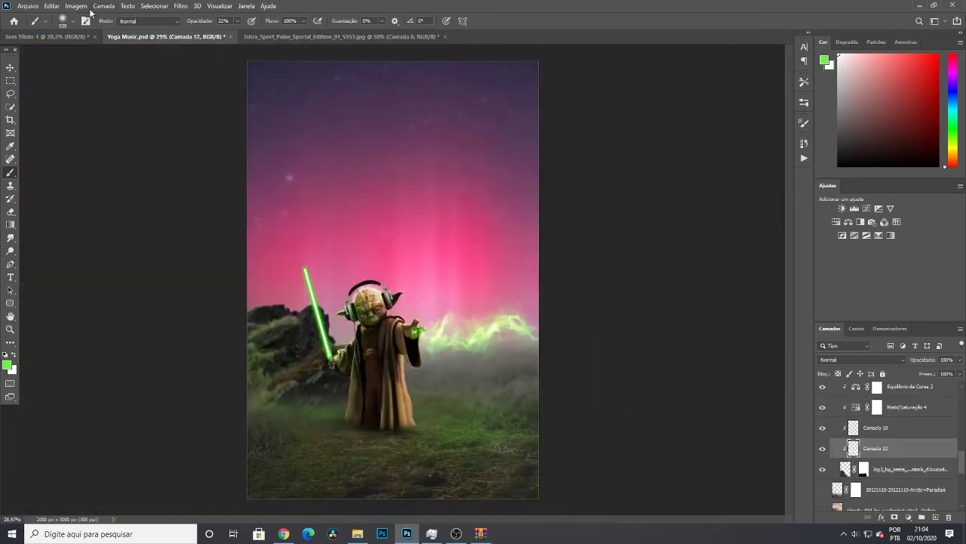
click(51, 5)
right_click(11, 249)
click(53, 262)
Dodge the shadows around Yoda's eyes on Camada 5 at 36% exposure
right_click(10, 249)
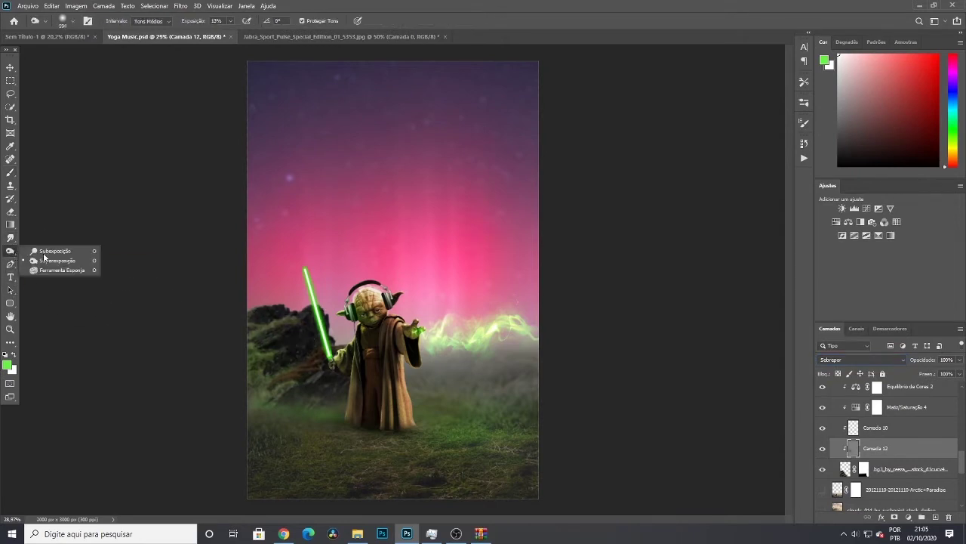
click(53, 254)
scroll(659, 367, down, 2)
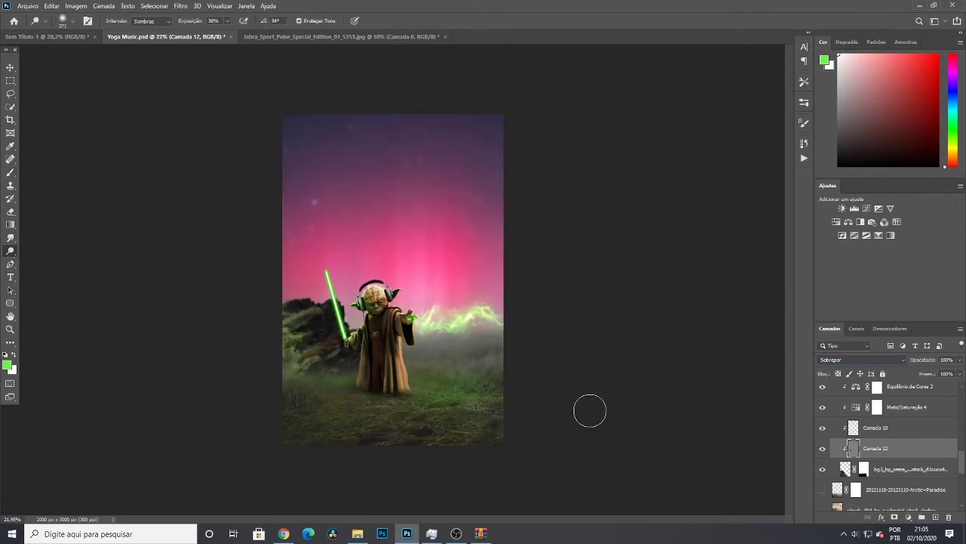
scroll(891, 446, down, 3)
click(876, 476)
scroll(204, 212, up, 10)
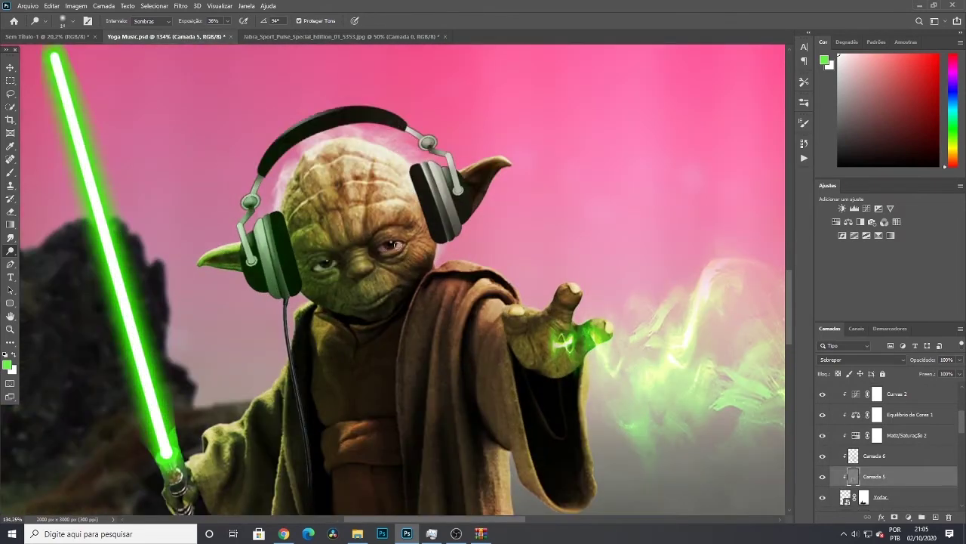
scroll(398, 246, up, 3)
click(10, 213)
key(alt+bracketright)
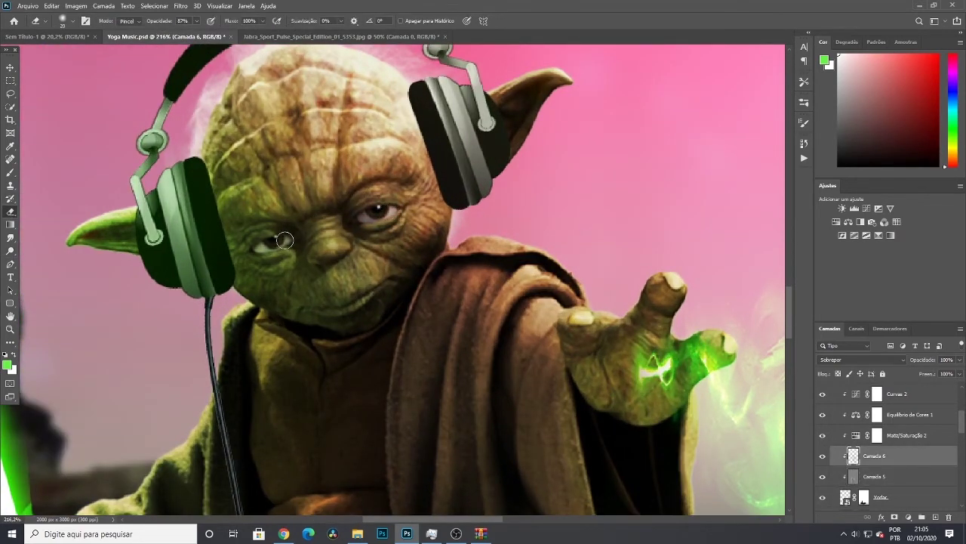
scroll(280, 246, down, 6)
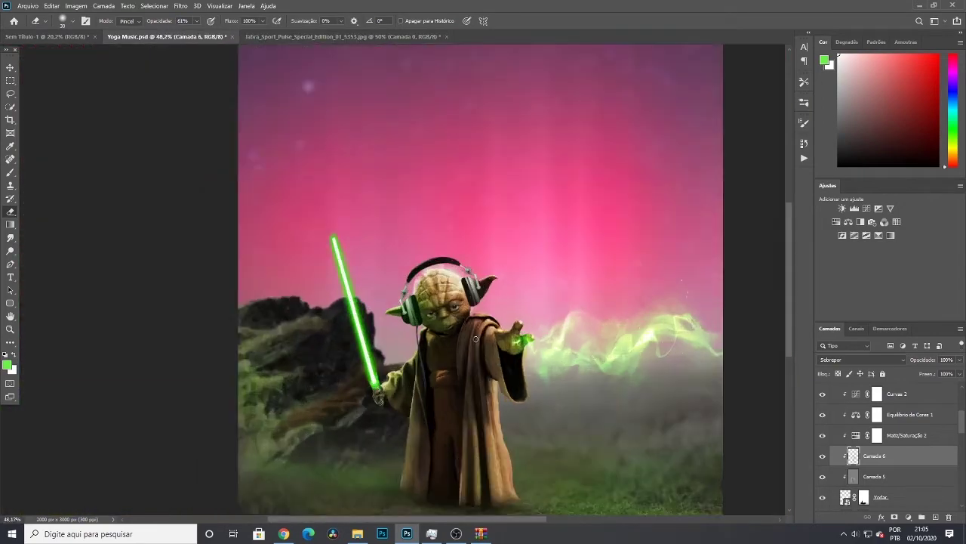
scroll(347, 271, up, 2)
key(alt+bracketleft)
key(o)
scroll(346, 271, up, 4)
scroll(346, 270, up, 1)
scroll(367, 332, up, 2)
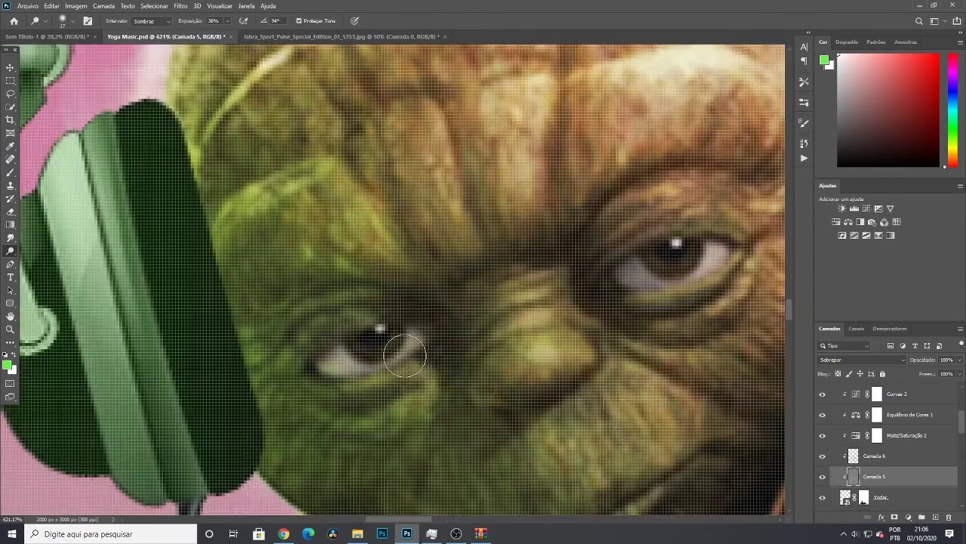
scroll(369, 345, up, 1)
scroll(752, 240, down, 1)
scroll(444, 319, up, 1)
scroll(768, 249, down, 2)
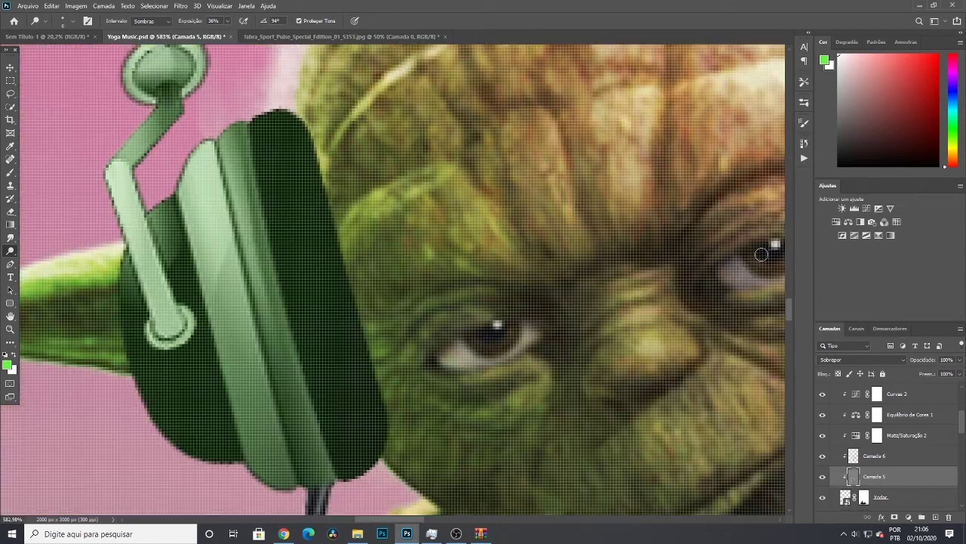
scroll(768, 249, down, 3)
scroll(395, 505, up, 3)
scroll(377, 151, up, 3)
scroll(361, 206, up, 4)
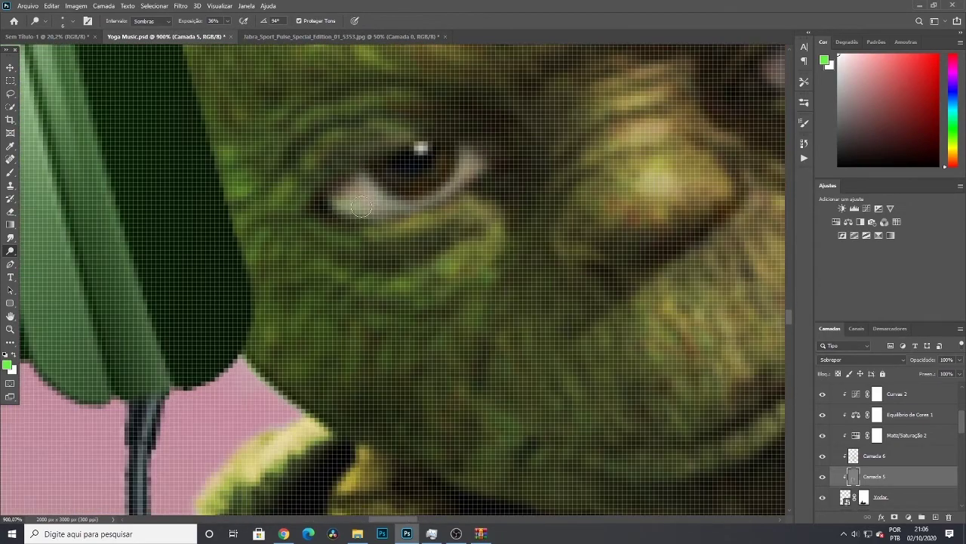
scroll(356, 133, right, 5)
scroll(715, 228, down, 5)
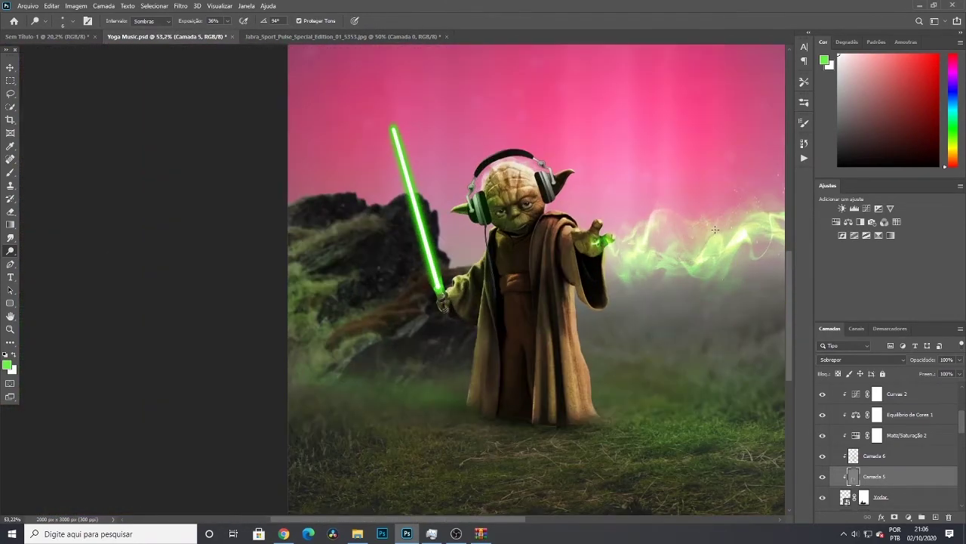
scroll(580, 308, up, 3)
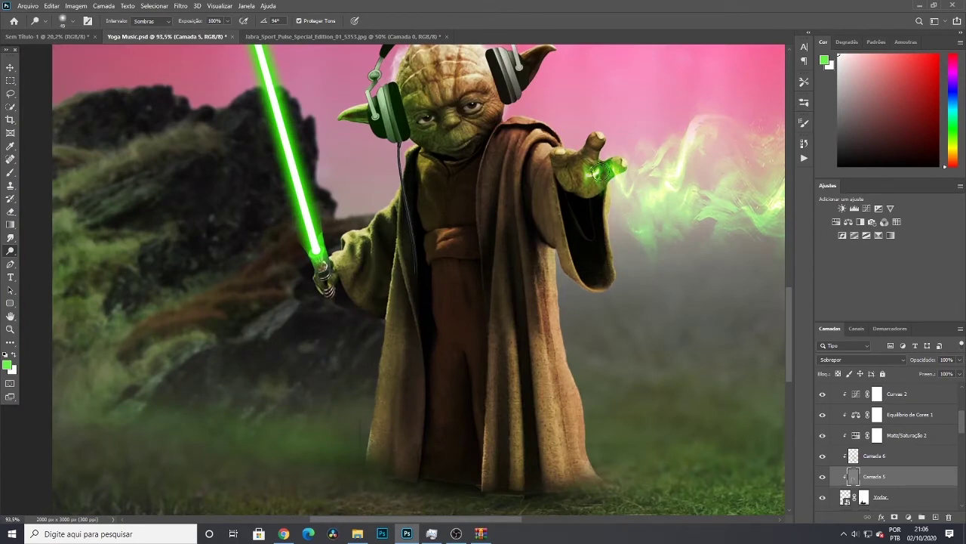
scroll(389, 89, up, 2)
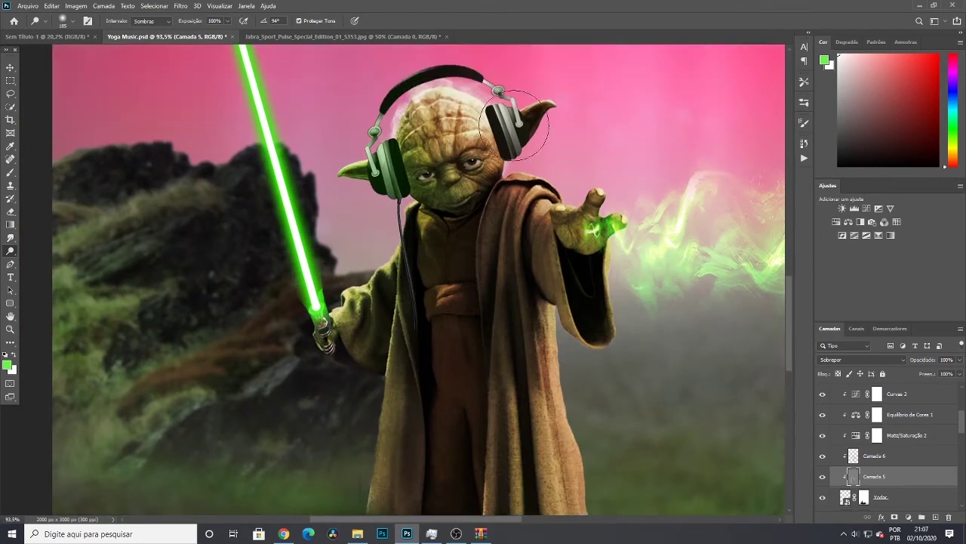
Switch to Burn and select Camada 13 in the Phone group to darken the headphones
right_click(10, 251)
click(46, 259)
scroll(529, 265, down, 5)
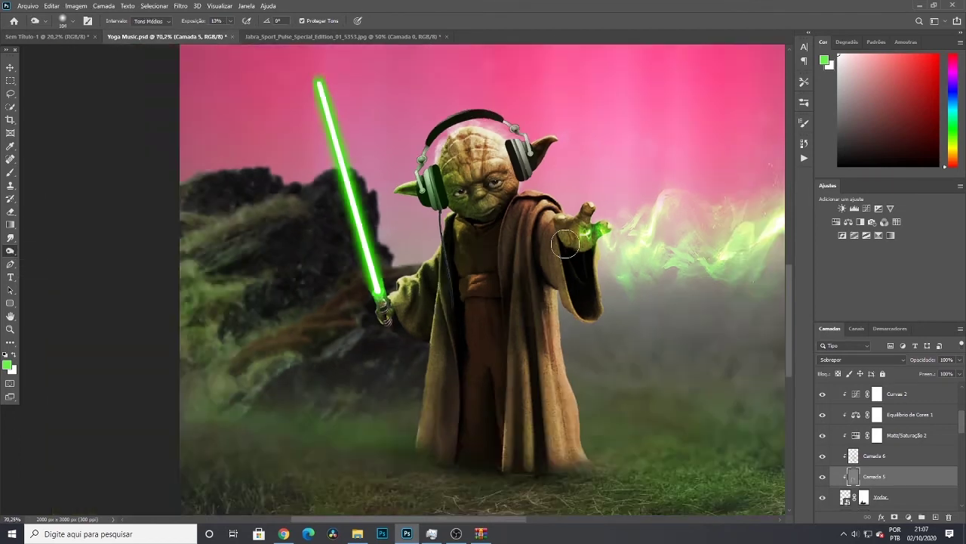
scroll(863, 389, up, 3)
click(833, 387)
click(876, 487)
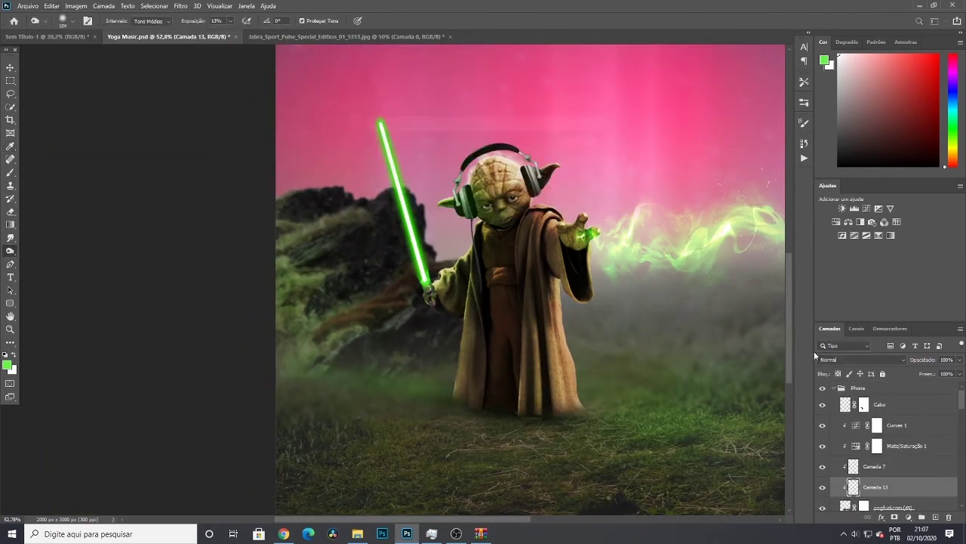
scroll(492, 190, up, 4)
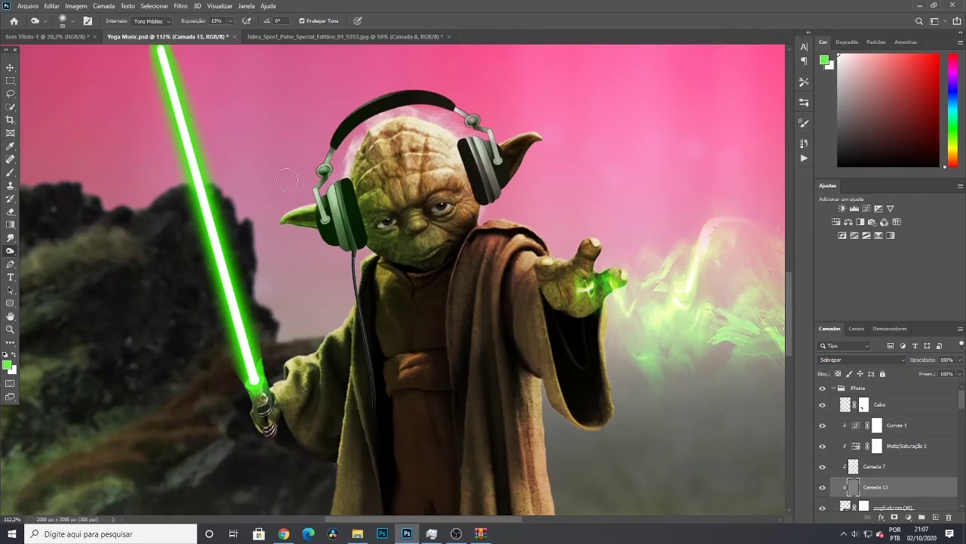
scroll(597, 222, down, 8)
scroll(596, 222, up, 1)
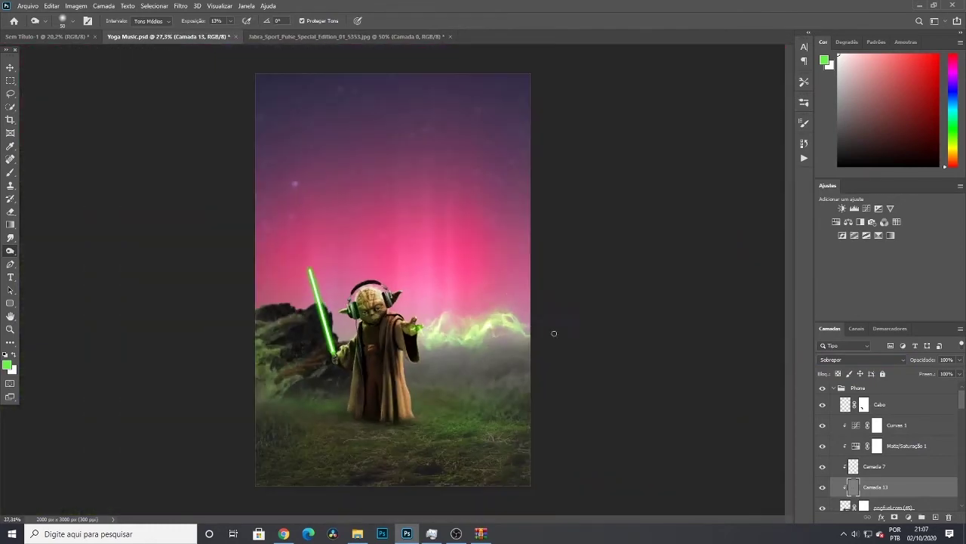
scroll(891, 453, down, 3)
Set the Dave+Brosha+Prints-2-4 copiar layer to Multiplicação, then delete it
click(891, 466)
click(850, 359)
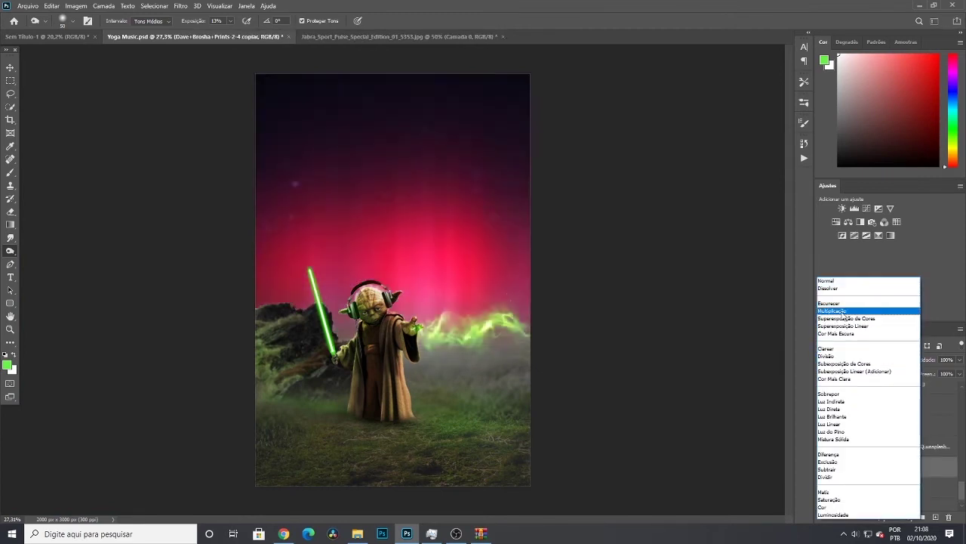
click(832, 310)
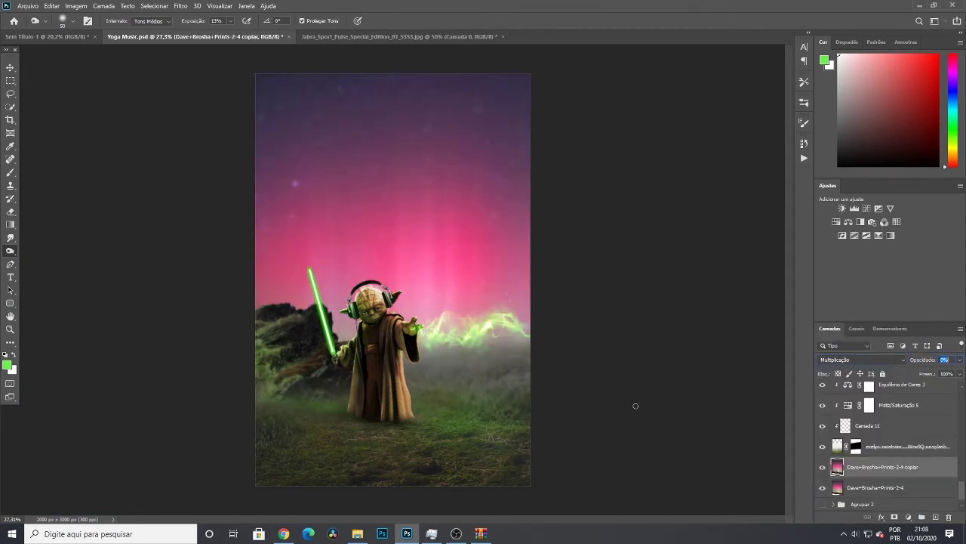
key(Delete)
key(Return)
key(v)
key(Delete)
Select the Camada 14 layer among Yoda's adjustment layers
scroll(670, 438, down, 1)
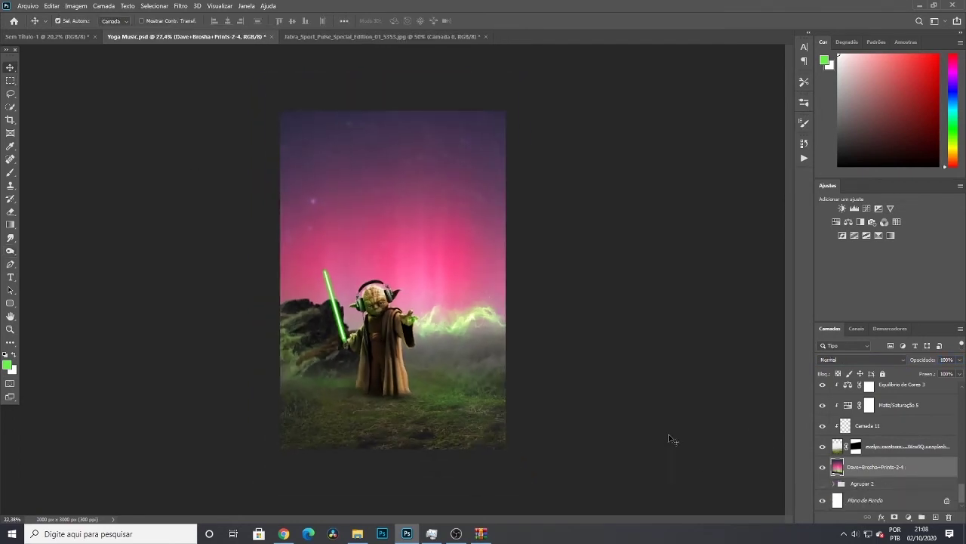
scroll(712, 438, down, 1)
scroll(709, 436, up, 1)
scroll(730, 499, down, 1)
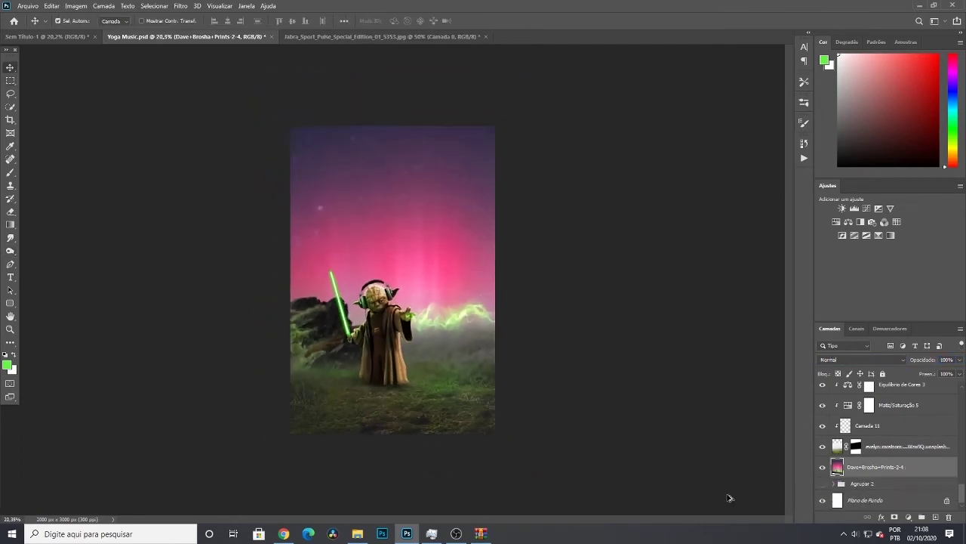
scroll(730, 499, up, 1)
scroll(670, 452, up, 2)
scroll(671, 452, down, 1)
scroll(888, 432, up, 3)
scroll(888, 432, down, 3)
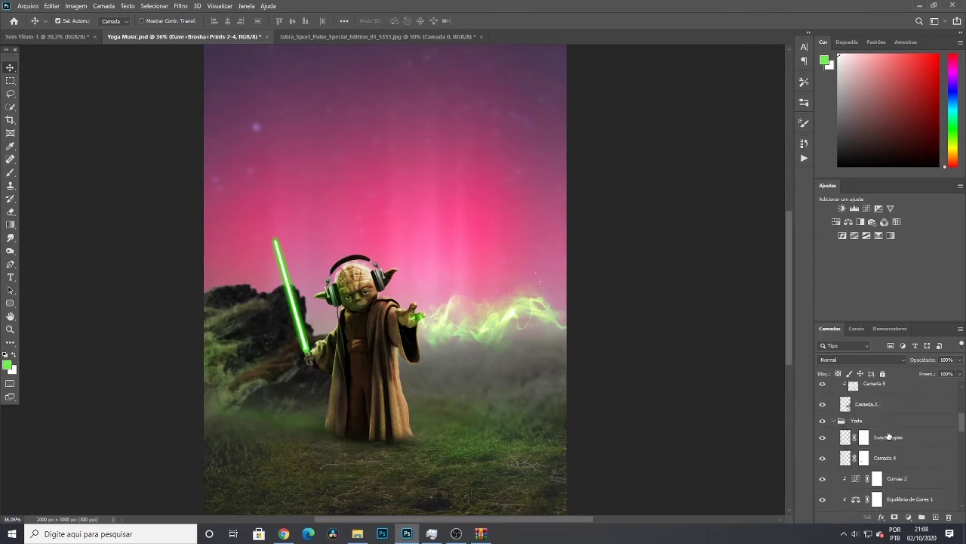
scroll(888, 432, down, 2)
click(879, 464)
Set Camada 14 to Subexposição de Cores and brush green at 22% on Yoda's fingers
click(861, 359)
key(b)
scroll(265, 331, up, 2)
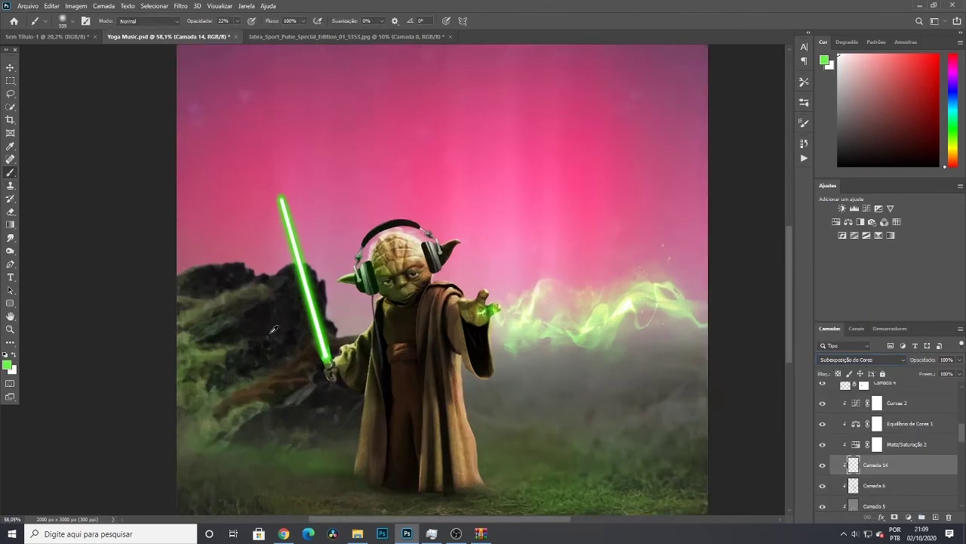
scroll(266, 331, up, 1)
scroll(361, 377, down, 1)
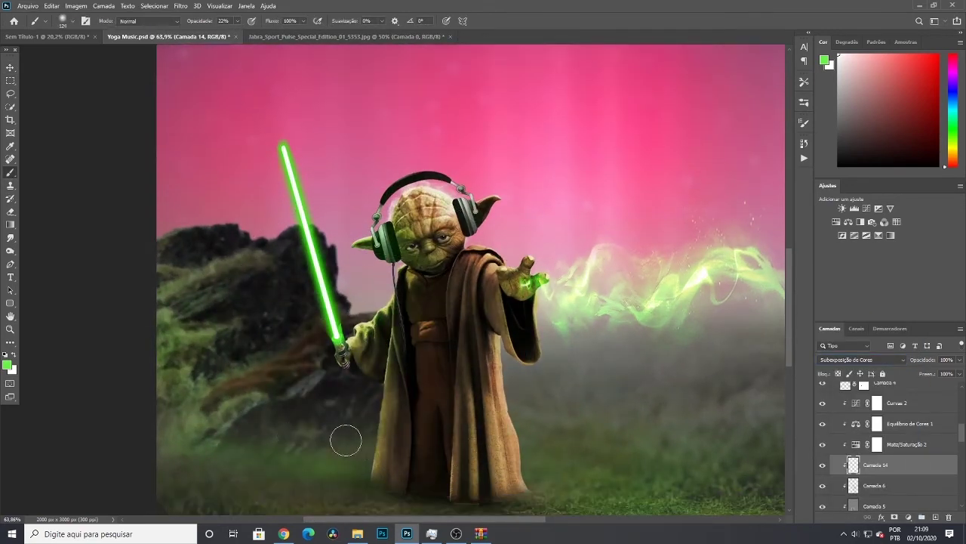
scroll(538, 477, up, 1)
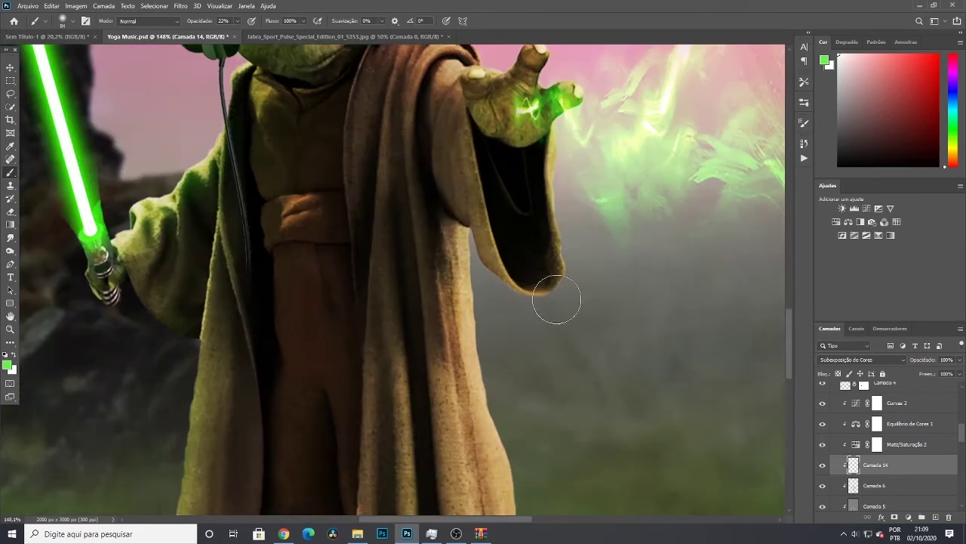
scroll(562, 283, up, 1)
scroll(476, 160, down, 5)
scroll(427, 345, up, 3)
scroll(427, 345, up, 4)
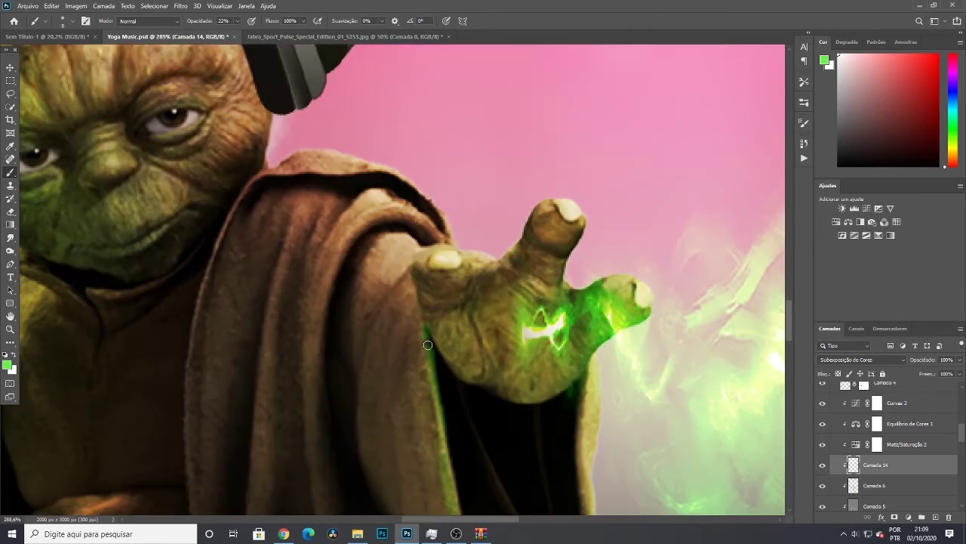
scroll(425, 333, down, 4)
scroll(425, 333, down, 1)
Paint a softer green glow along the robe edge with a size-147 brush at 12% opacity
key(1)
key(2)
scroll(518, 442, up, 4)
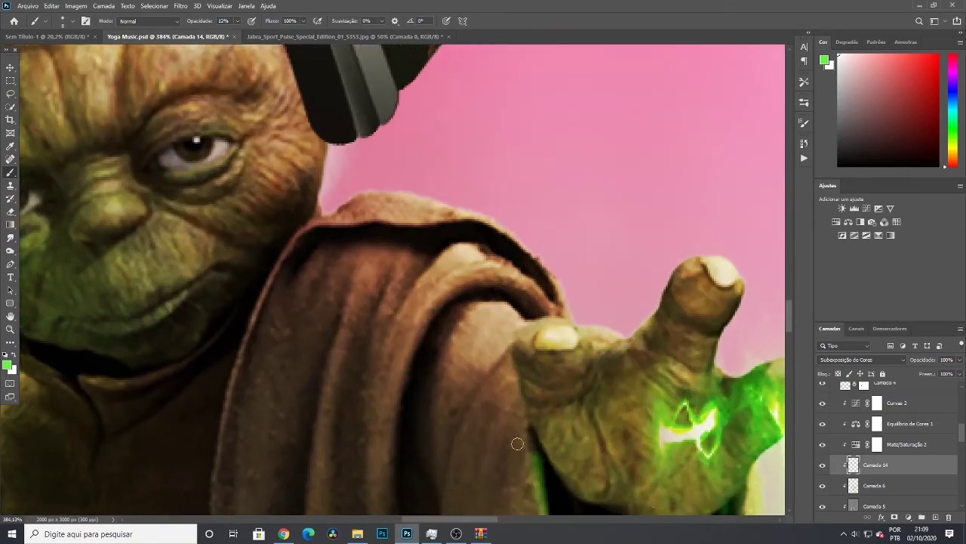
scroll(658, 483, down, 4)
scroll(658, 483, down, 2)
scroll(438, 198, up, 5)
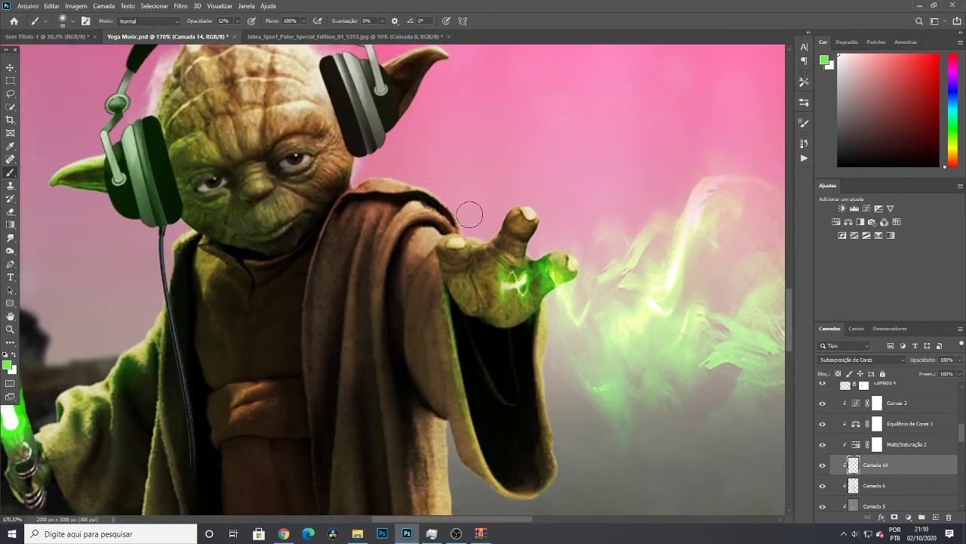
scroll(506, 311, down, 3)
key(bracketright)
key(bracketright)
key(bracketright)
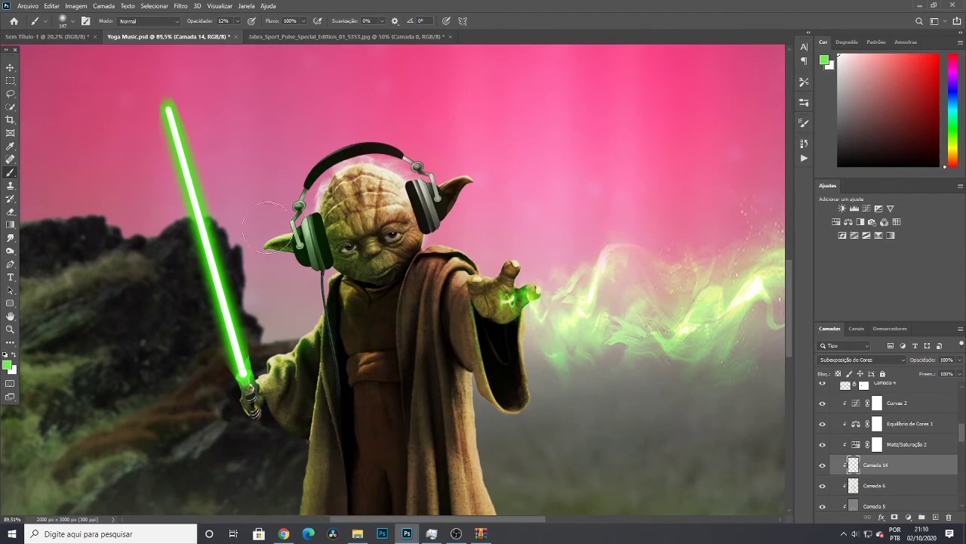
scroll(465, 184, down, 3)
scroll(465, 183, up, 2)
Tidy the glow near Yoda's feet on Camada 6 using the Eraser and Brush
key(alt+bracketleft)
key(e)
right_click(394, 213)
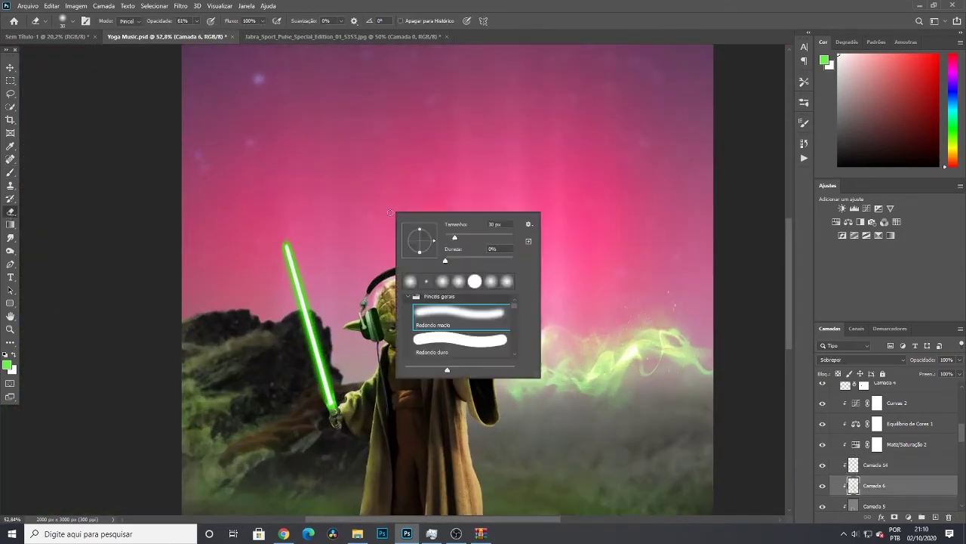
key(Escape)
scroll(342, 330, down, 2)
scroll(460, 453, down, 1)
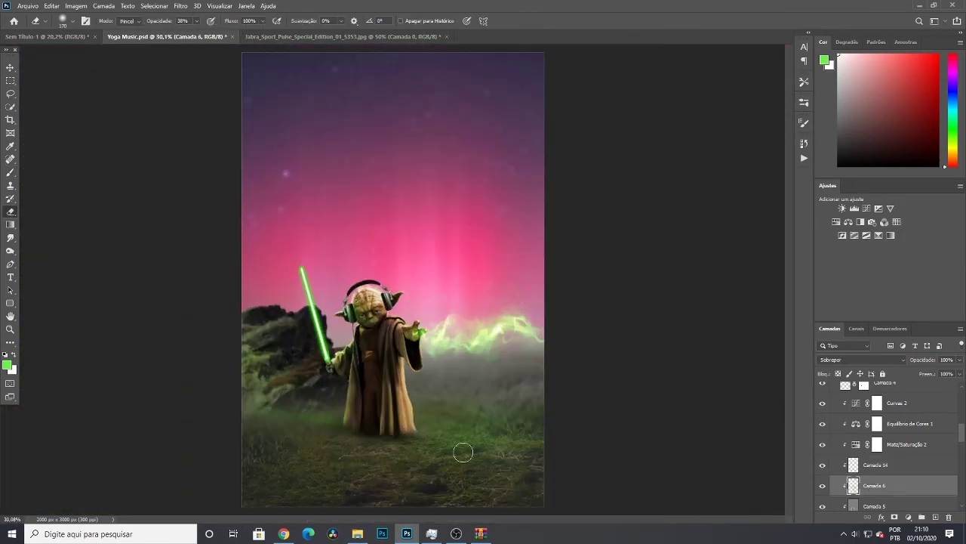
scroll(460, 453, up, 3)
key(alt+bracketright)
key(b)
key(alt+bracketleft)
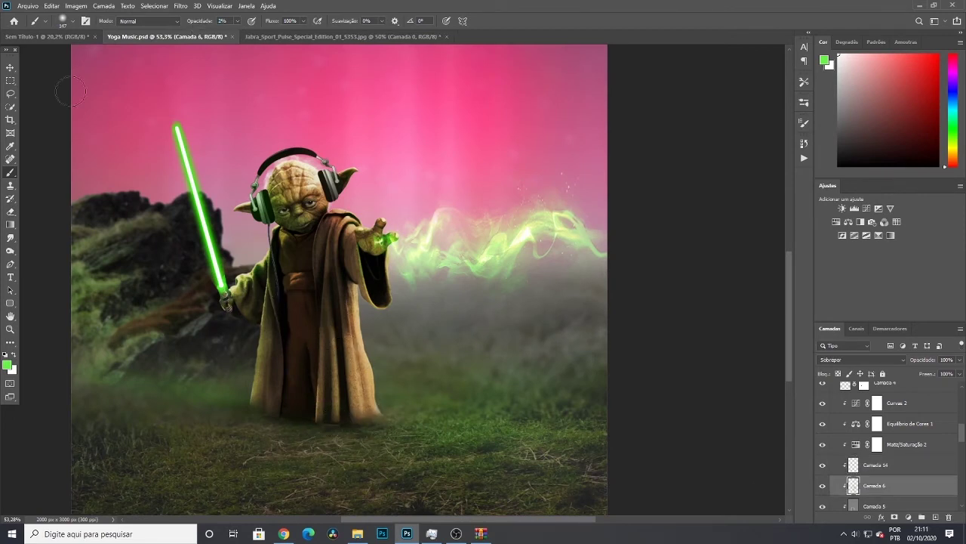
Add a new empty layer, Camada 15, above the hill photo, blended in Sobrepor mode
alt+scroll(405, 436, down, 3)
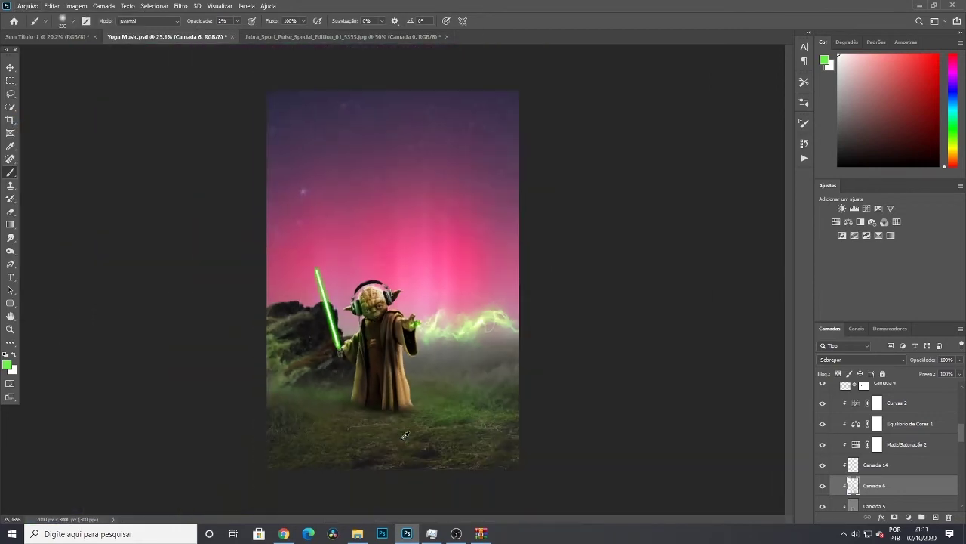
alt+scroll(405, 436, up, 1)
ctrl+click(320, 395)
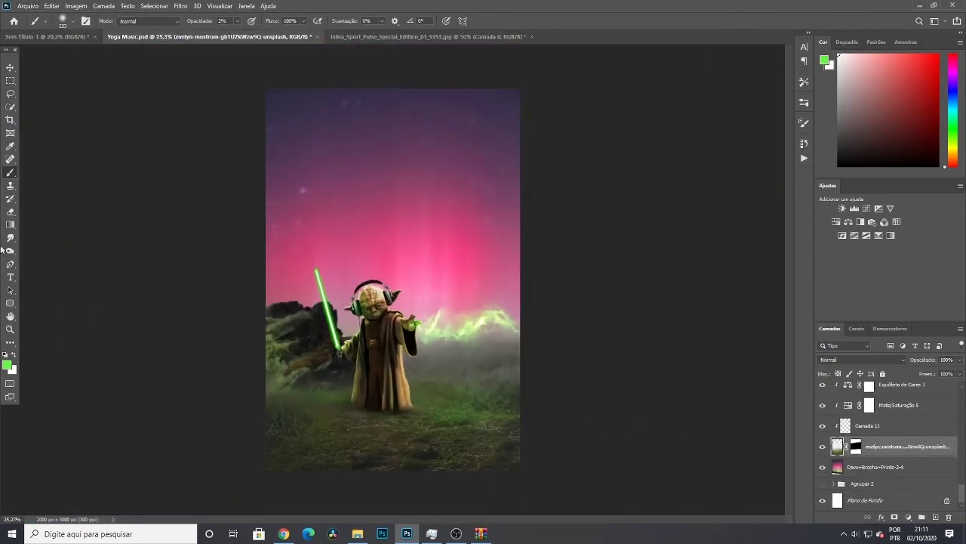
key(o)
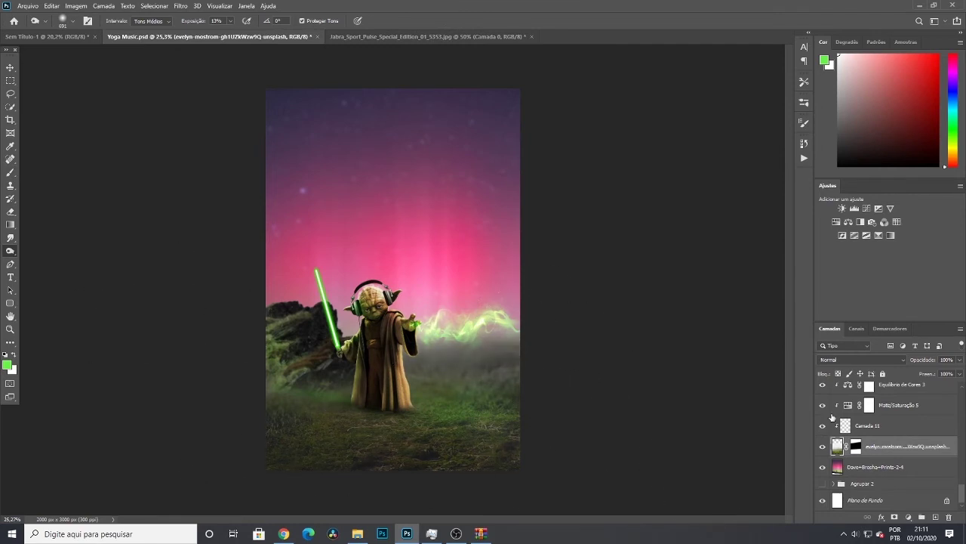
click(9, 175)
key(ctrl+shift+alt+n)
key(shift+alt+o)
alt+click(470, 273)
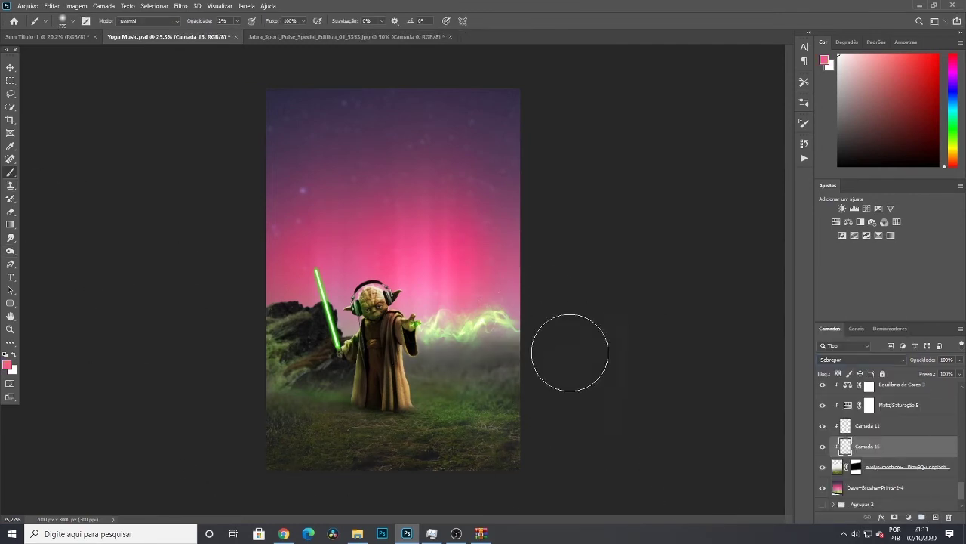
Set brush opacity to 12% and sample the green glow as the paint colour
key(1)
key(2)
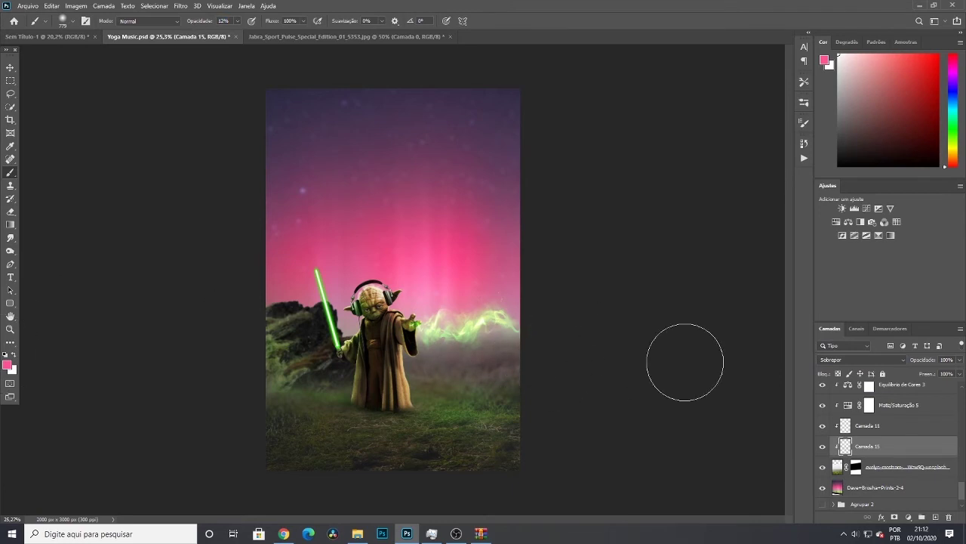
alt+click(511, 328)
scroll(622, 379, down, 2)
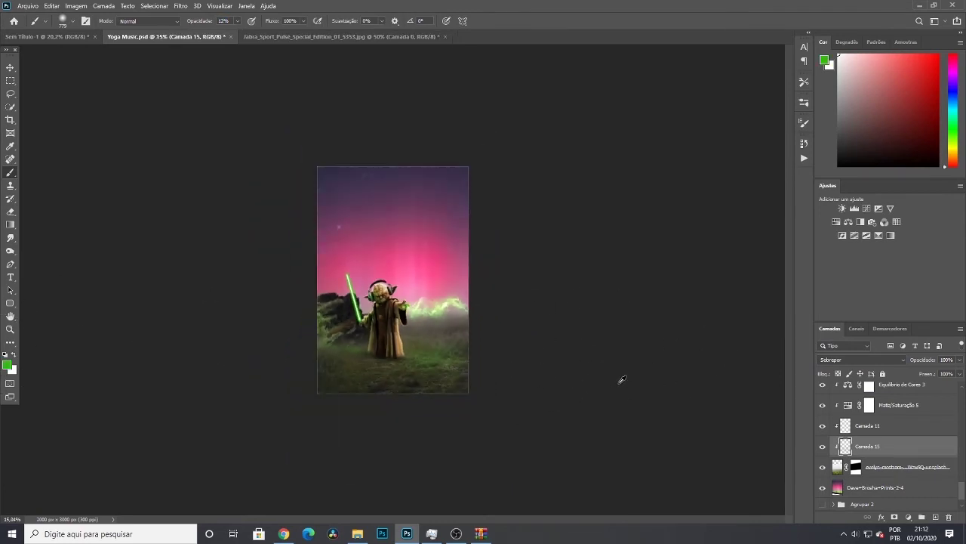
scroll(573, 375, up, 2)
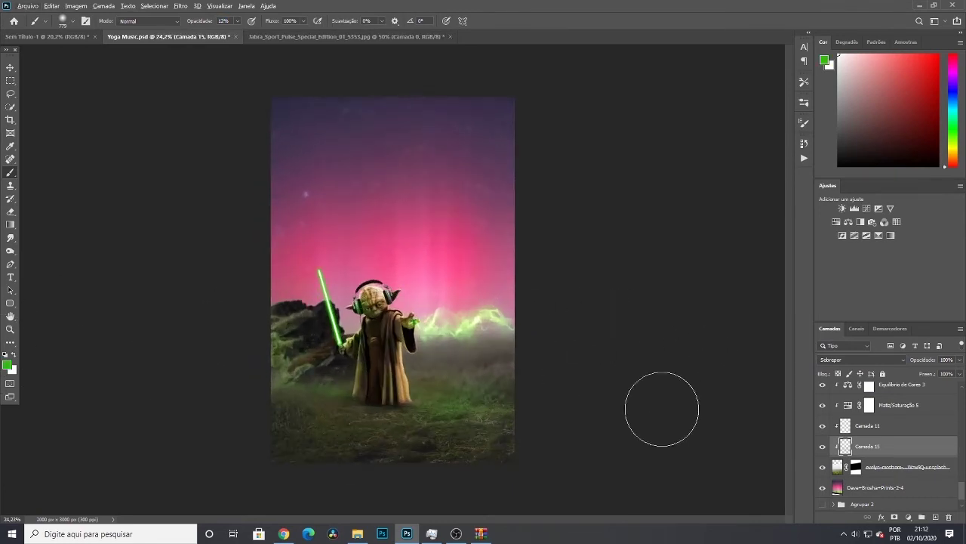
Try a slight Free Transform rotation of the hill photo, then cancel it
click(881, 472)
key(ctrl+t)
drag(712, 148, 701, 156)
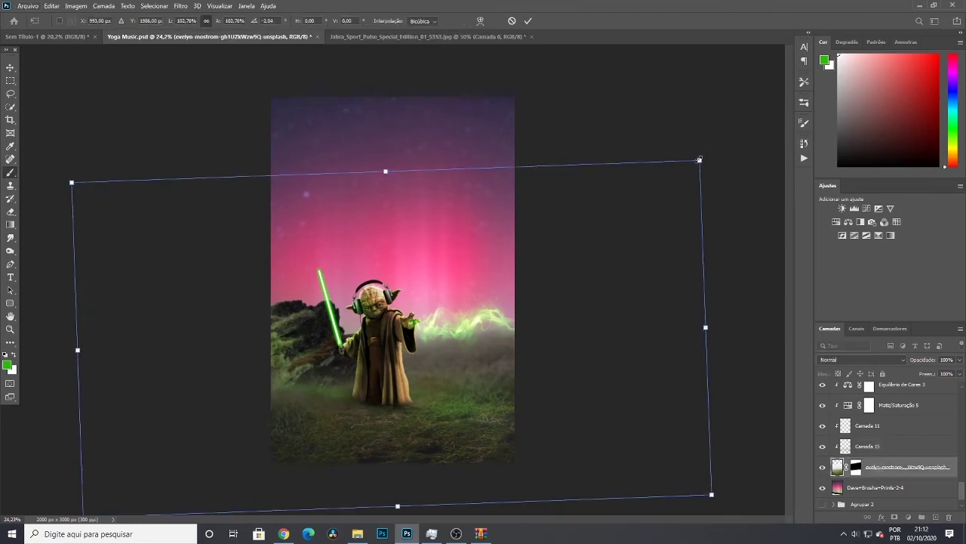
key(Escape)
scroll(674, 306, up, 3)
scroll(846, 404, up, 3)
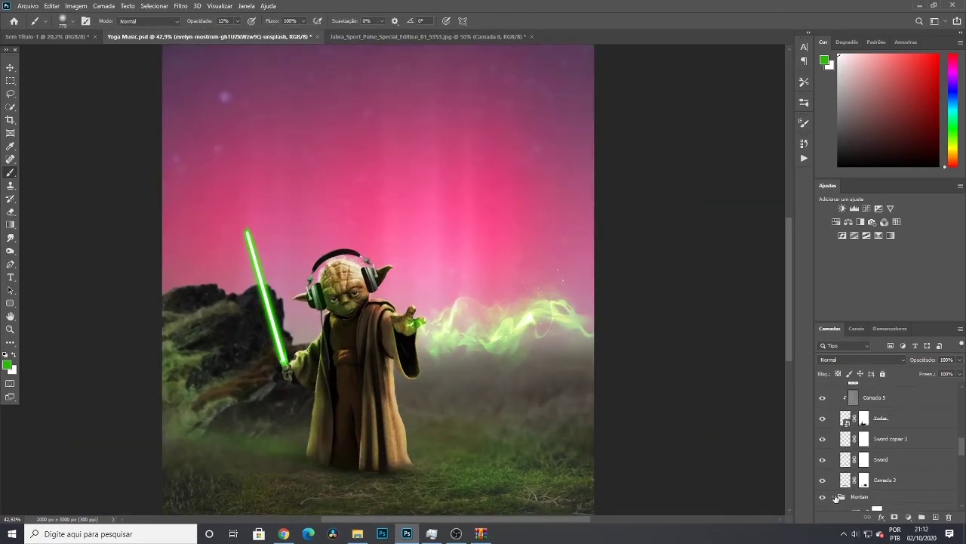
Collapse and re-expand the Yoda group, then select the Sword copiar layer
click(841, 387)
scroll(869, 437, up, 3)
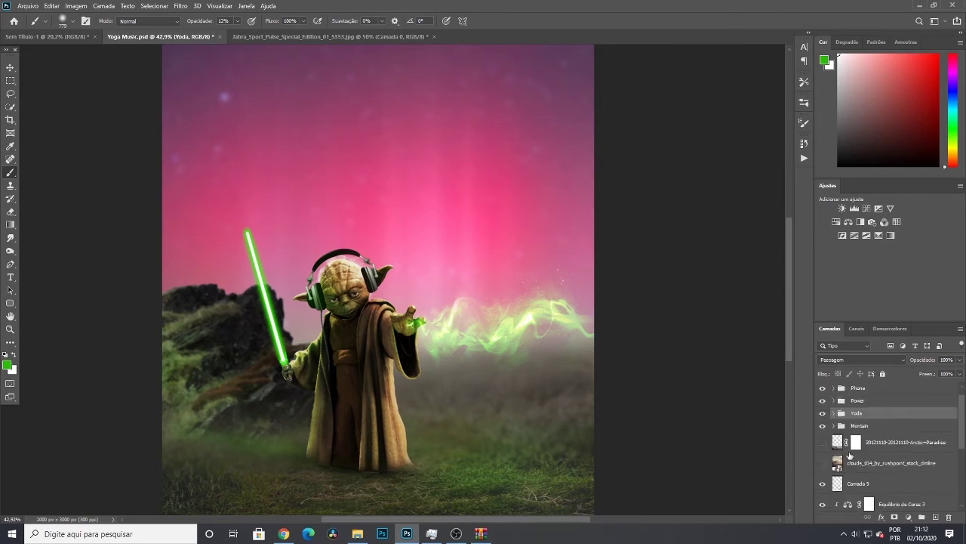
scroll(559, 401, down, 1)
scroll(563, 428, down, 1)
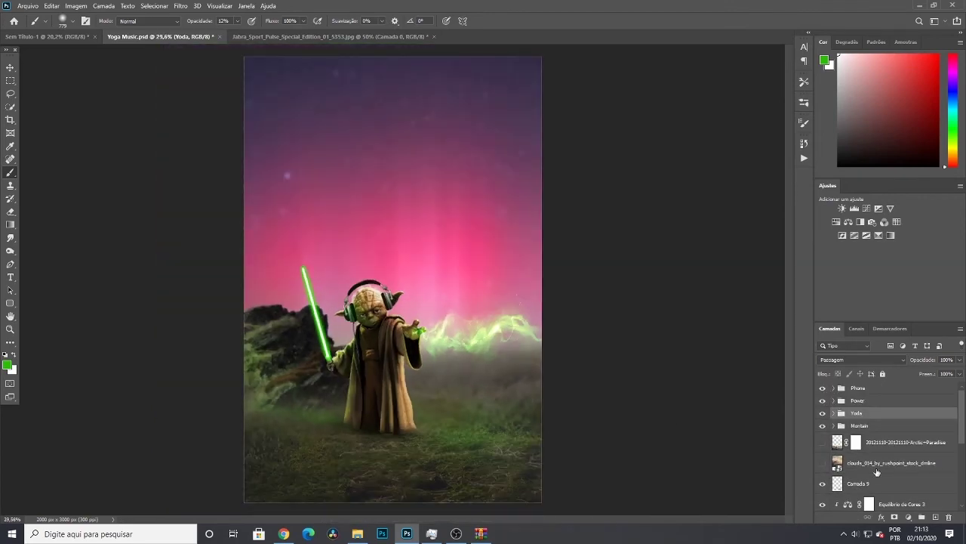
scroll(323, 389, up, 2)
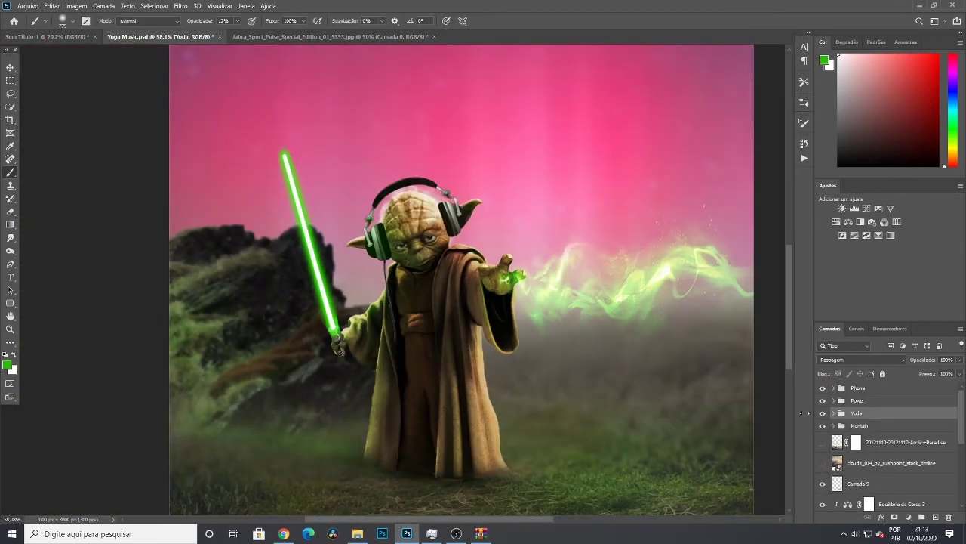
scroll(861, 432, down, 2)
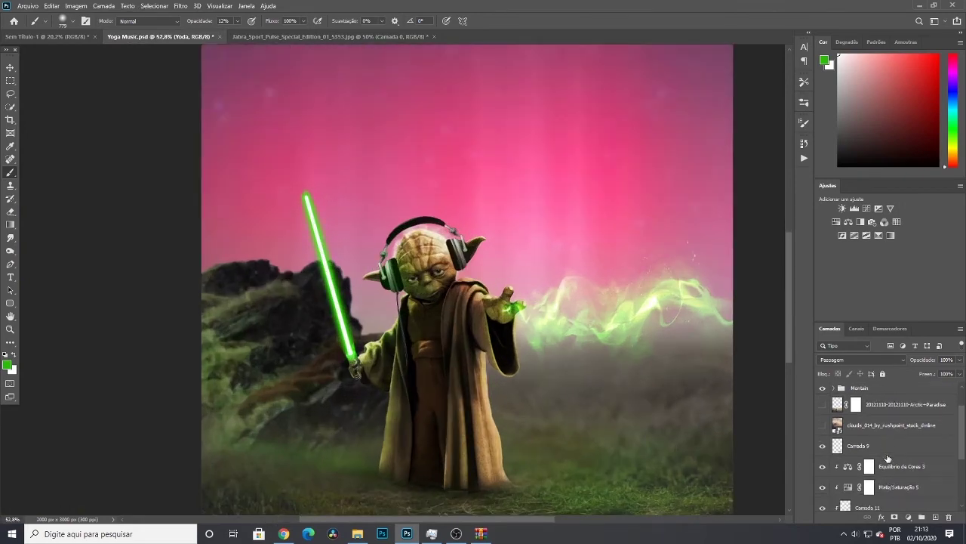
scroll(845, 430, up, 2)
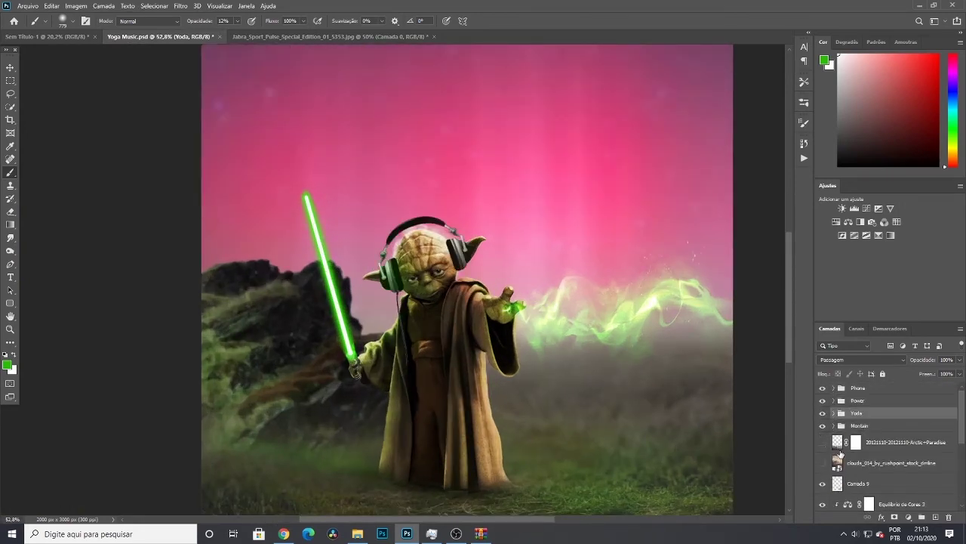
click(834, 413)
click(889, 430)
scroll(261, 370, up, 5)
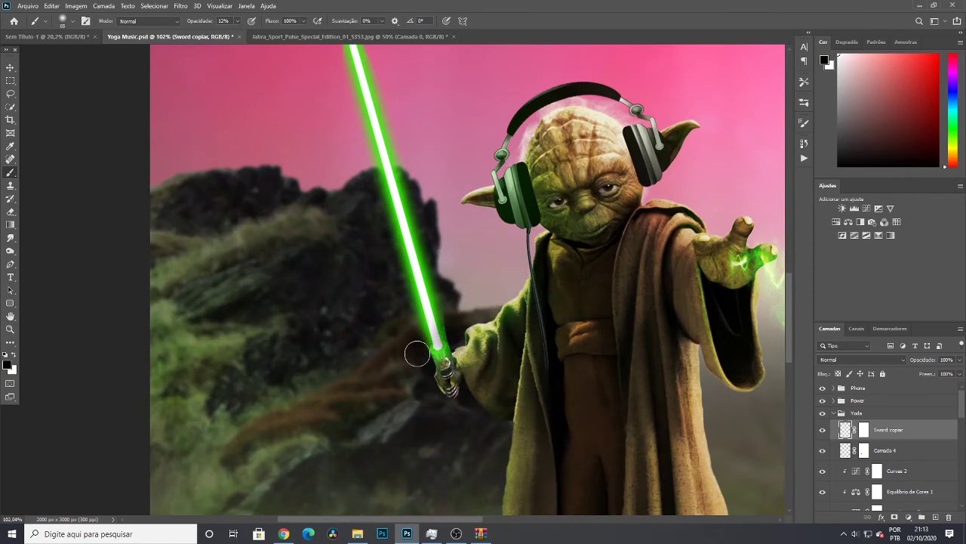
Scale the lightsaber to about 118% with Free Transform and commit
scroll(417, 353, down, 5)
scroll(417, 353, up, 4)
key(ctrl+t)
mouse_move(276, 263)
mouse_down()
mouse_move(281, 240)
mouse_move(284, 314)
mouse_up()
scroll(281, 310, down, 3)
scroll(281, 310, up, 5)
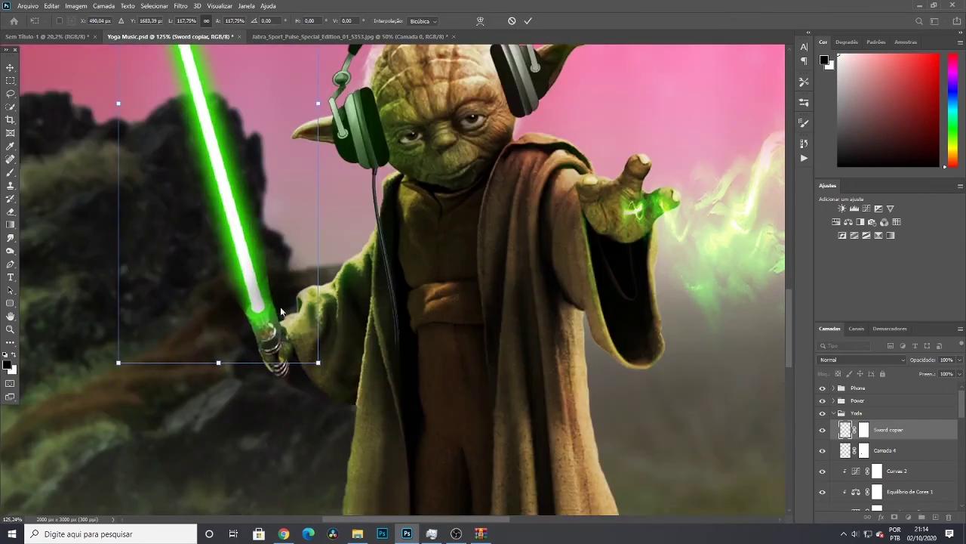
scroll(281, 310, down, 1)
scroll(281, 311, up, 3)
key(Return)
Switch to the brush and step between Camada 4 and Sword copiar for mask touch-ups
key(b)
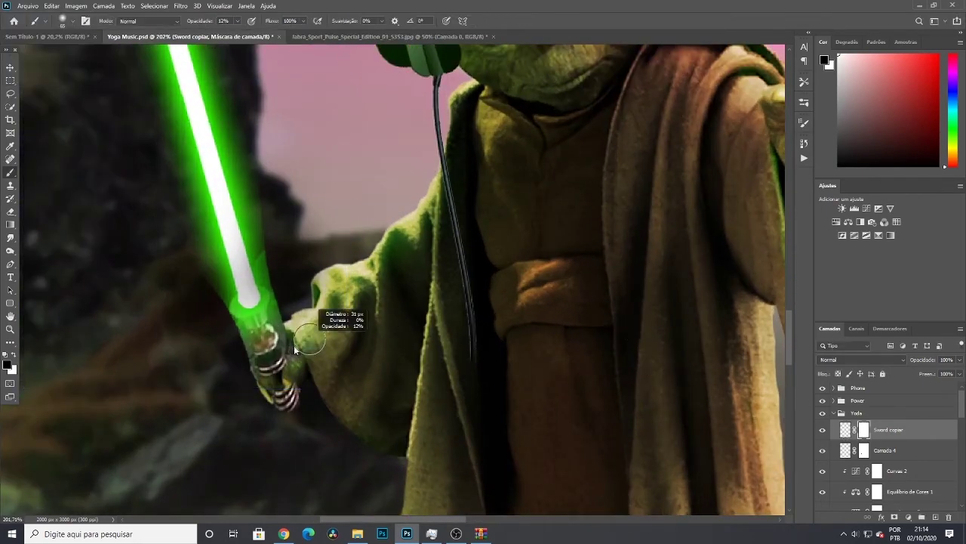
scroll(333, 430, down, 5)
key(alt+bracketleft)
scroll(156, 269, up, 2)
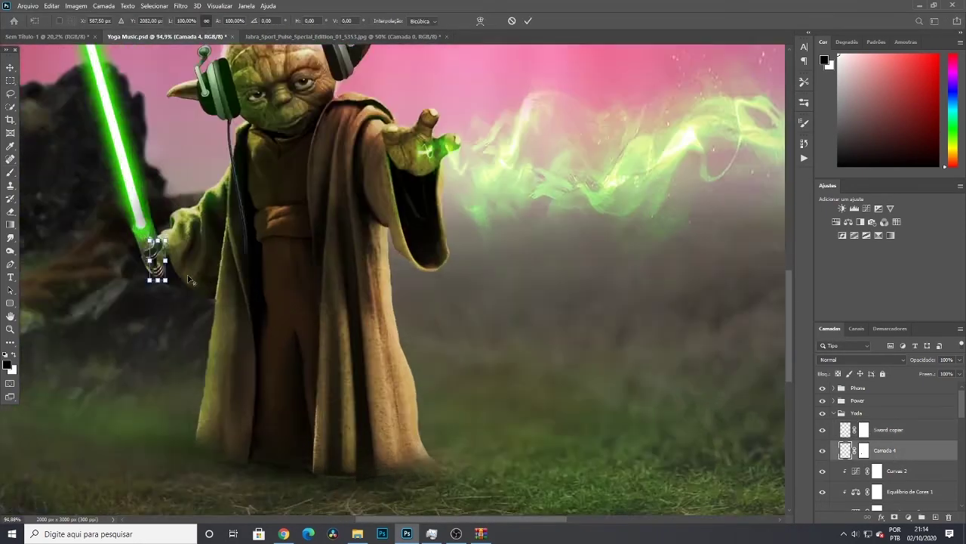
scroll(169, 259, up, 2)
scroll(181, 237, down, 2)
key(alt+bracketright)
scroll(227, 189, down, 3)
Reposition the lightsaber so its hilt sits in Yoda's hand
key(ctrl+t)
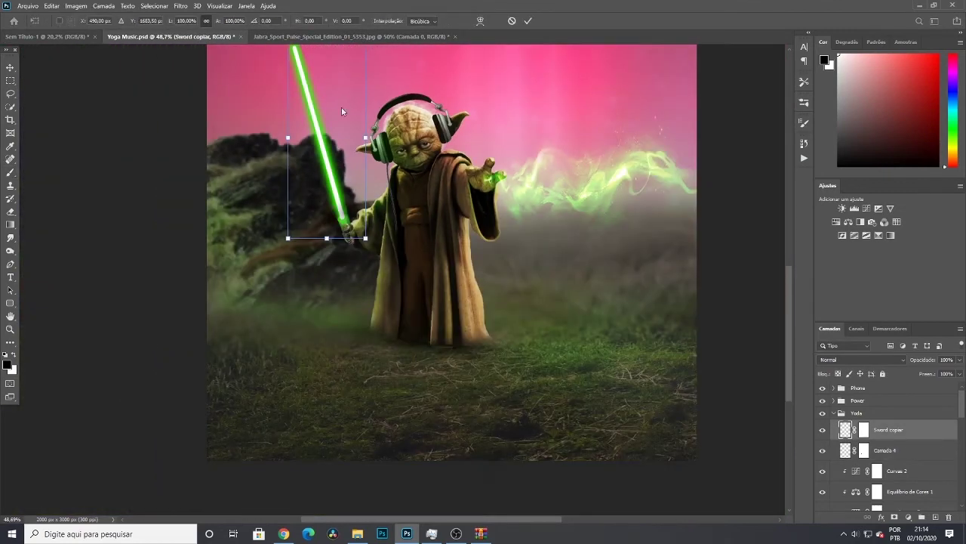
drag(365, 103, 368, 102)
key(Return)
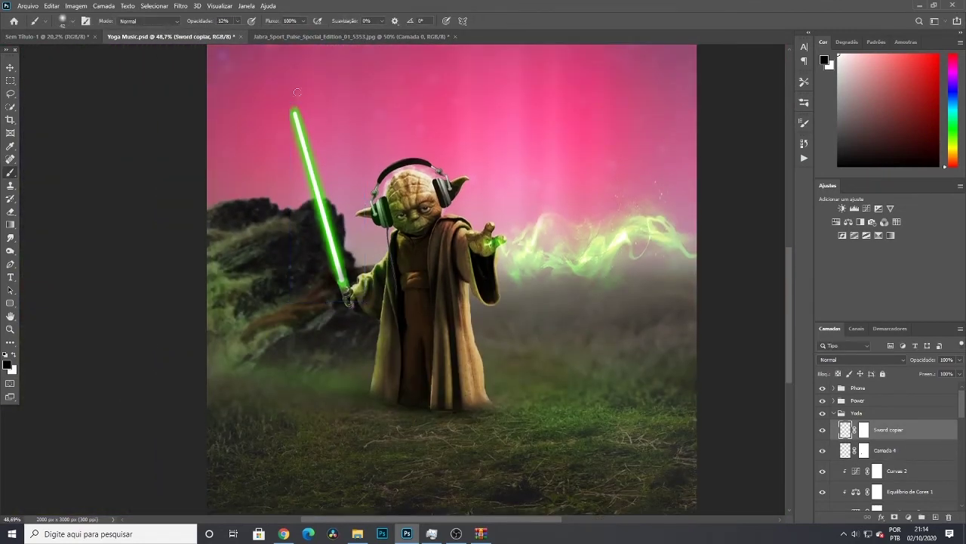
scroll(315, 287, down, 2)
scroll(571, 281, up, 3)
scroll(458, 309, down, 4)
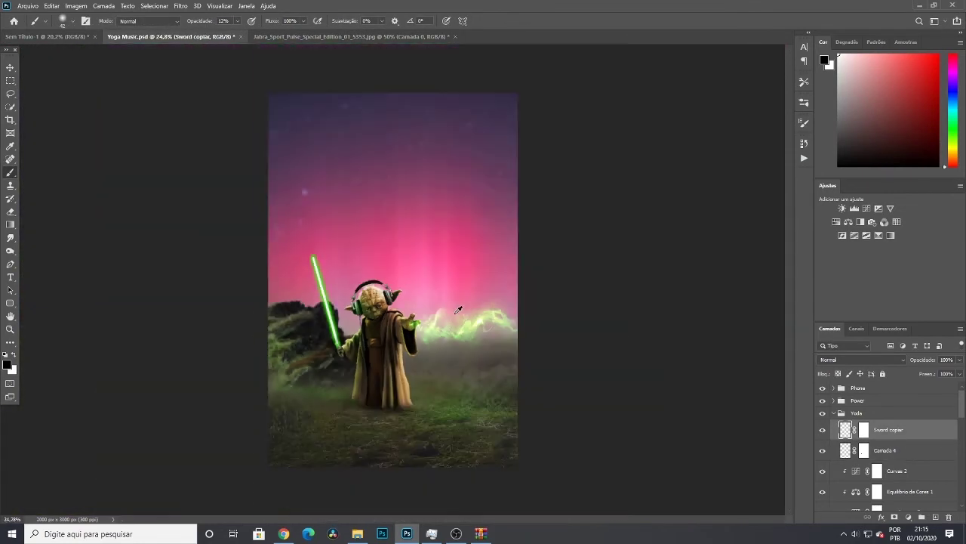
Collapse all layer groups to the top level and add a Gradient fill layer
key(alt+bracketleft)
key(alt+bracketleft)
key(alt+bracketleft)
key(alt+bracketleft)
key(alt+bracketleft)
key(alt+bracketleft)
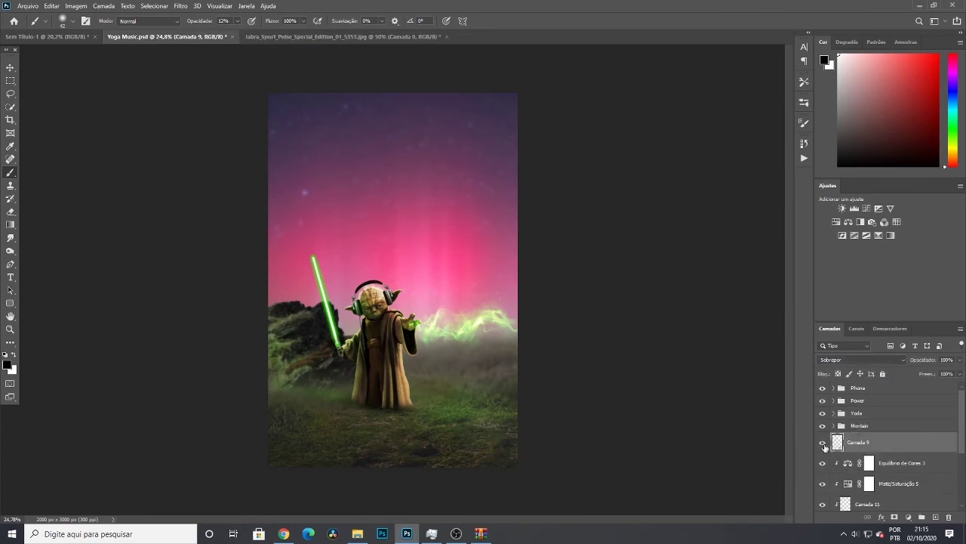
key(alt+bracketleft)
key(alt+bracketleft)
key(alt+bracketleft)
key(alt+bracketleft)
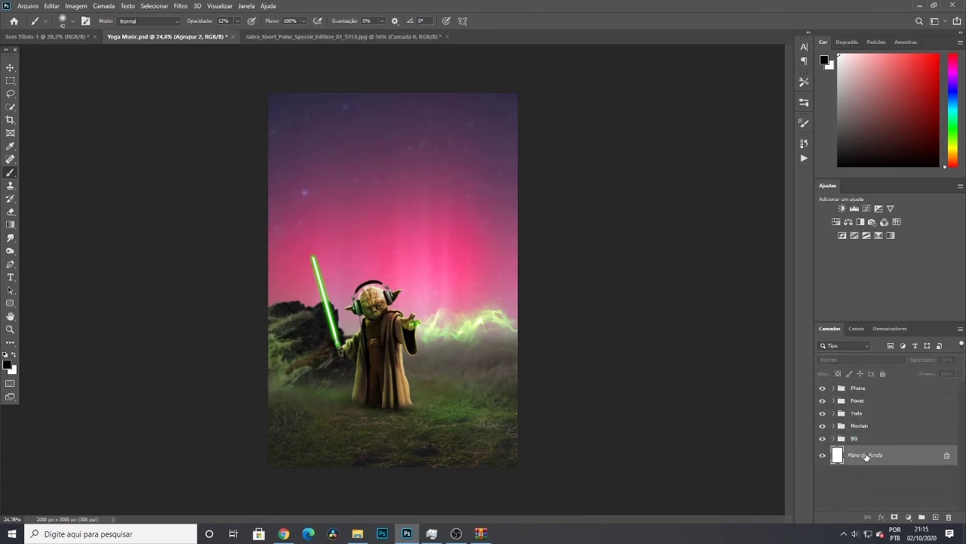
key(alt+bracketleft)
click(908, 517)
click(838, 350)
Change the gradient's end colour stop in the Gradient Editor and confirm the fill
click(727, 151)
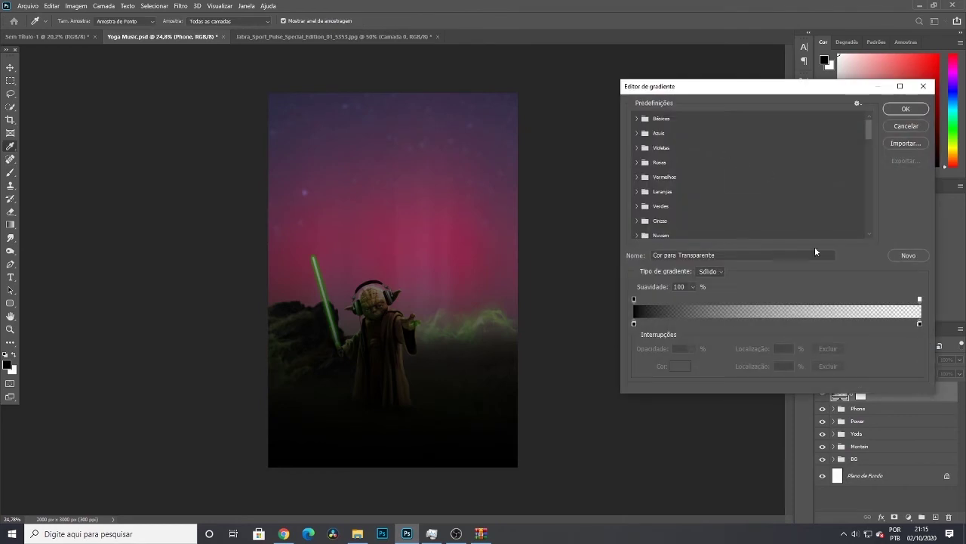
click(632, 324)
click(679, 370)
click(722, 217)
click(845, 194)
click(906, 108)
click(808, 127)
Resample a pinkish end colour from the image and set the gradient layer to Multiplicação
click(853, 359)
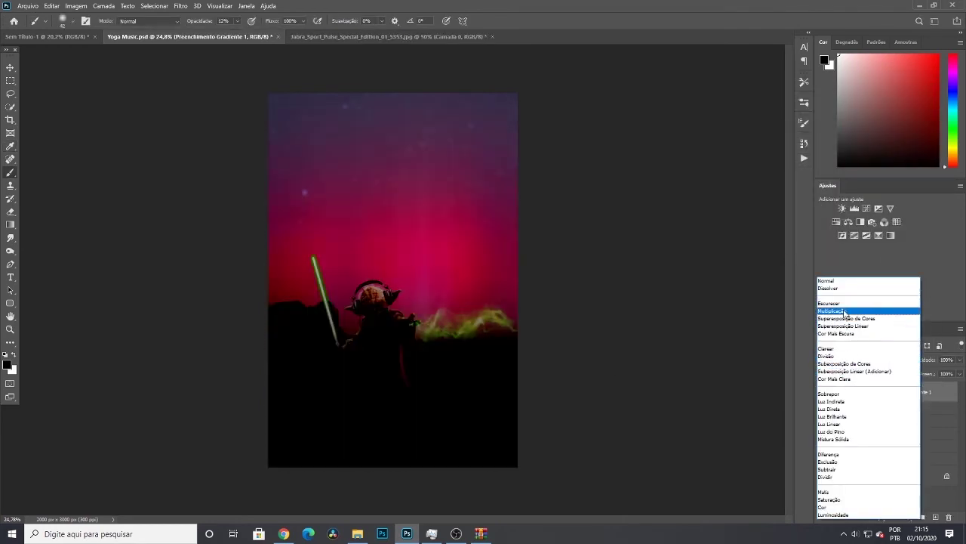
key(Escape)
double_click(839, 391)
click(726, 151)
double_click(680, 370)
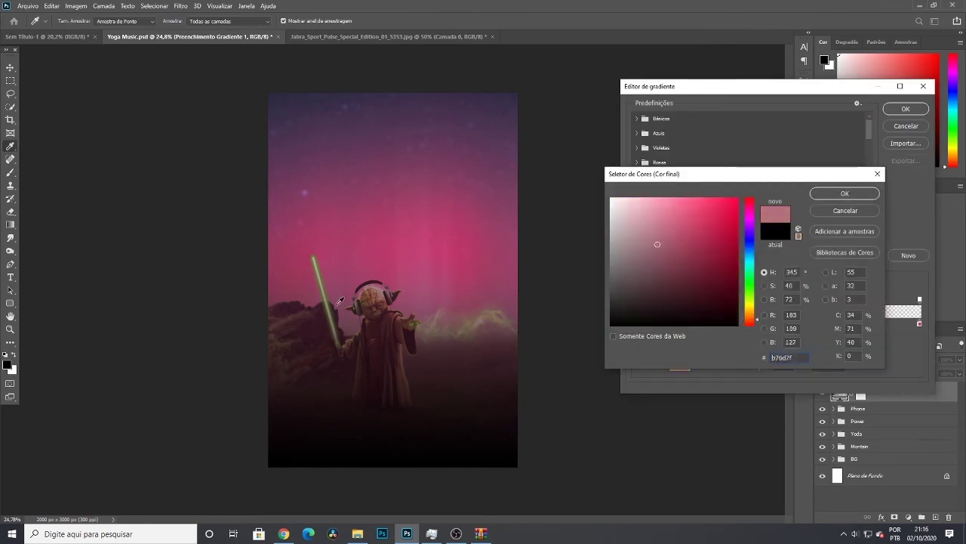
click(692, 240)
key(Return)
key(Return)
key(Return)
click(853, 360)
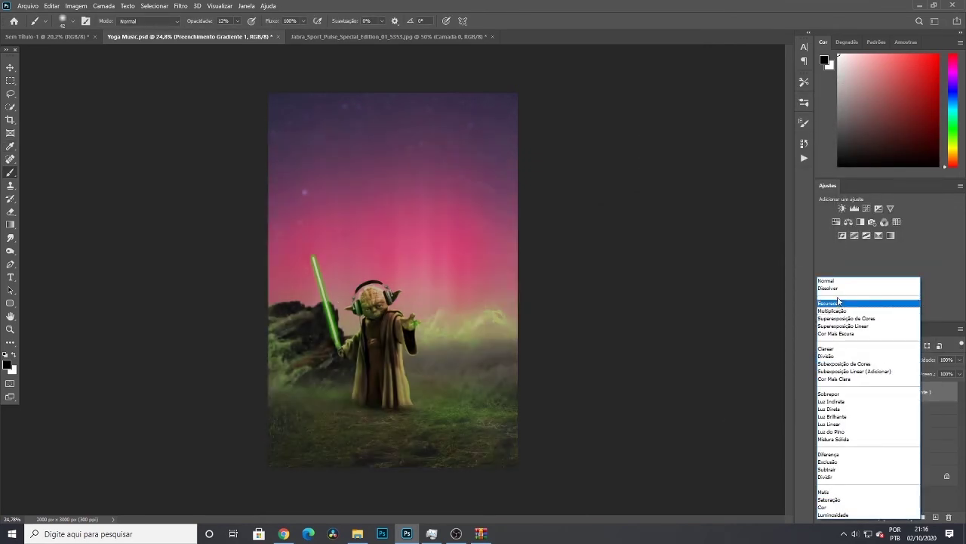
click(832, 310)
key(Return)
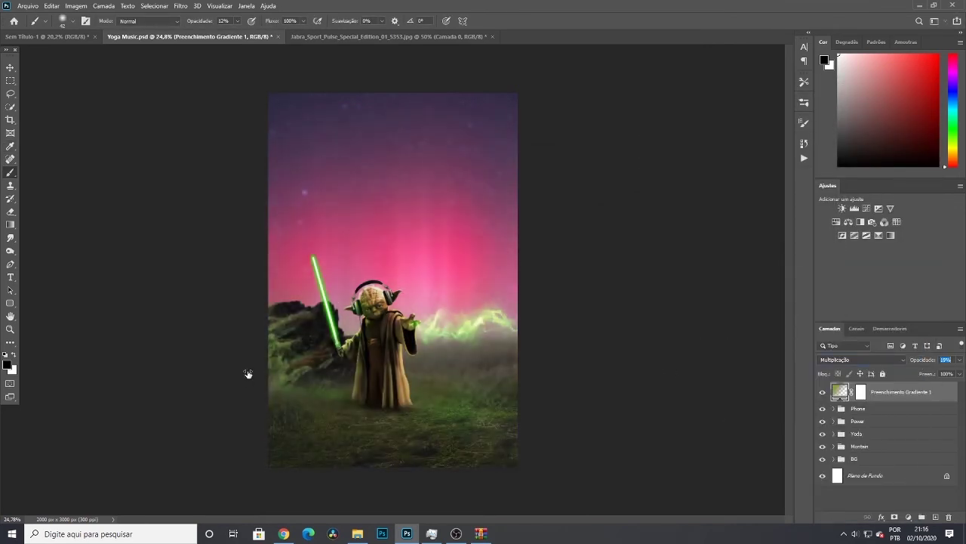
Add a Color Lookup layer with a LUT, faded to 3% opacity
click(897, 221)
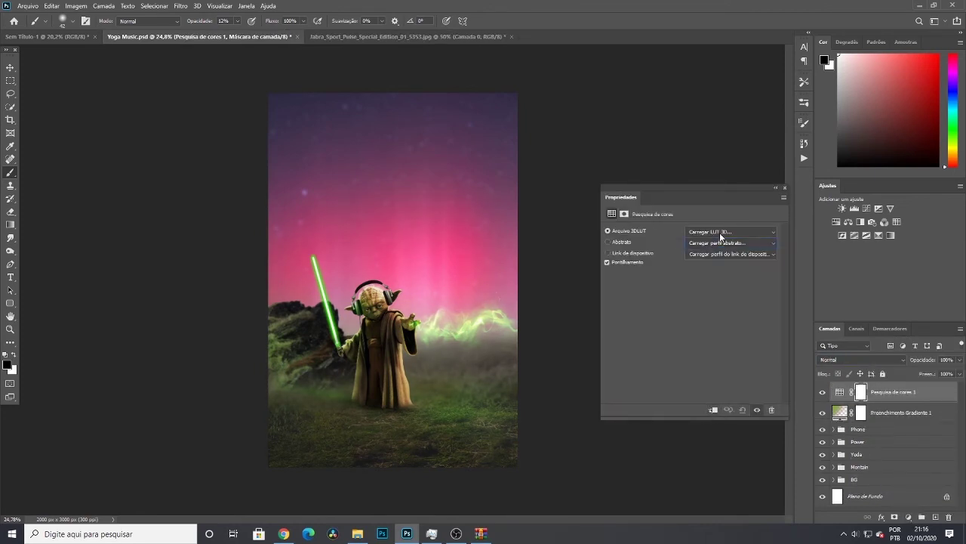
click(720, 237)
click(725, 249)
click(785, 187)
drag(923, 360, 565, 368)
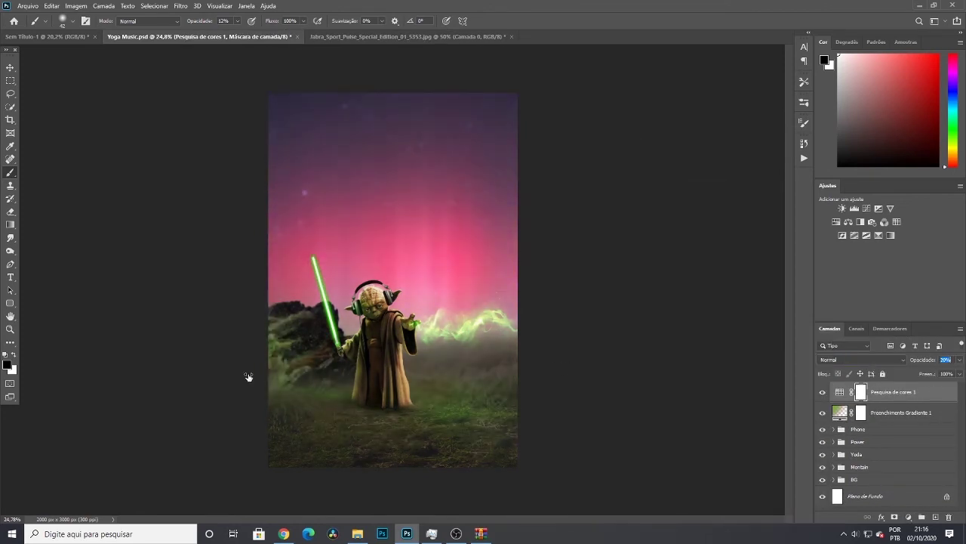
Add a second Color Lookup layer using EdgyAmber at 3% opacity
click(908, 518)
click(861, 446)
click(730, 231)
click(724, 288)
click(785, 188)
drag(923, 359, 105, 369)
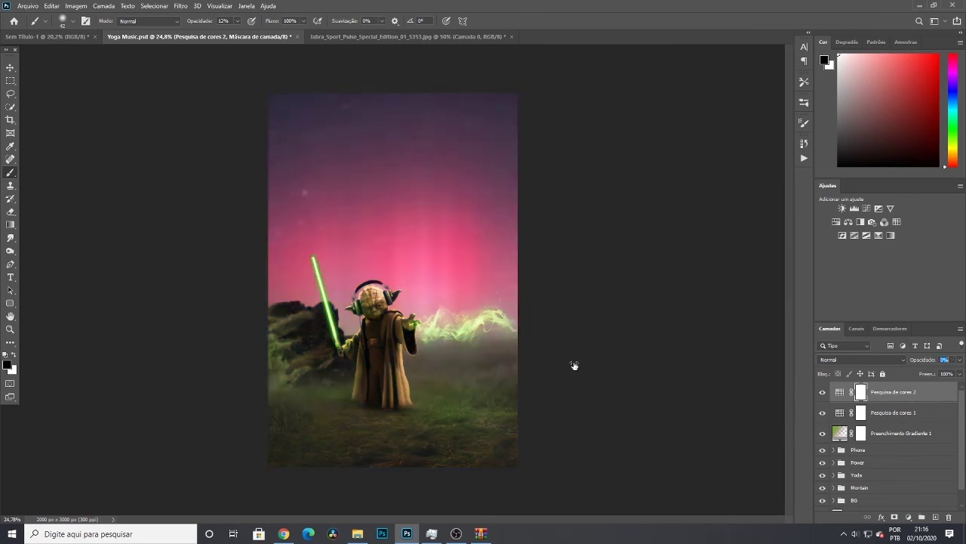
Add a FallColors Color Lookup layer with reduced opacity
click(908, 517)
click(861, 445)
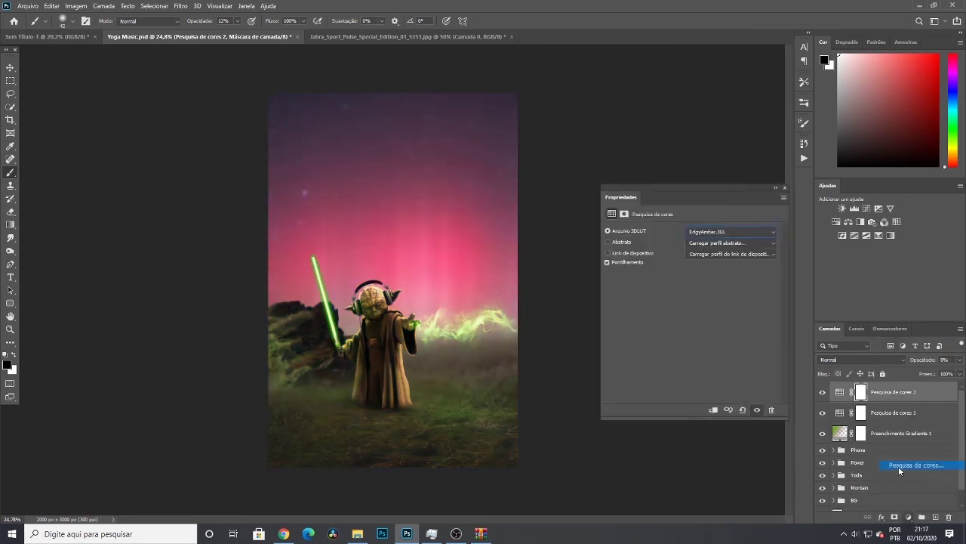
click(731, 231)
click(714, 346)
click(725, 232)
click(785, 188)
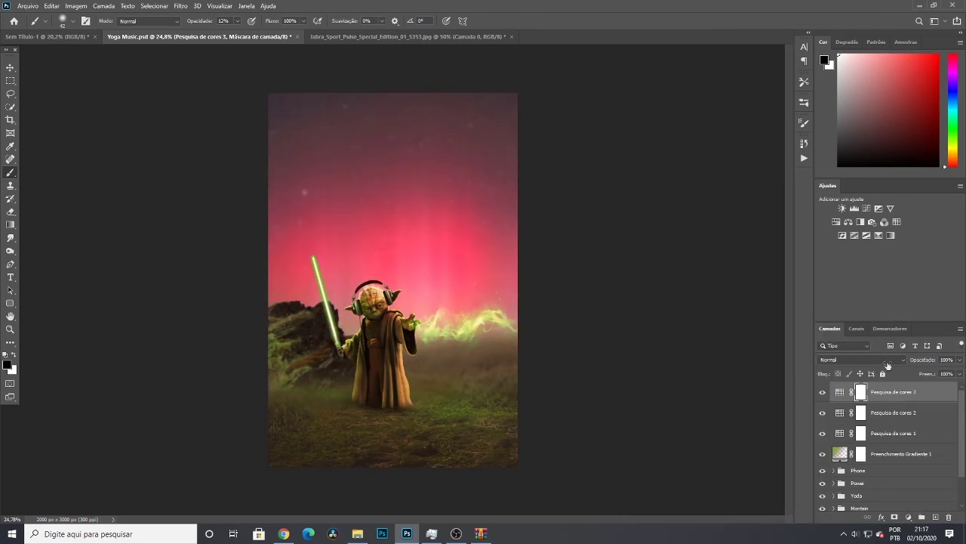
drag(923, 359, 613, 357)
click(861, 359)
Add a LateSunset Color Lookup layer, trying Multiply, then Normal at 11% opacity
click(908, 517)
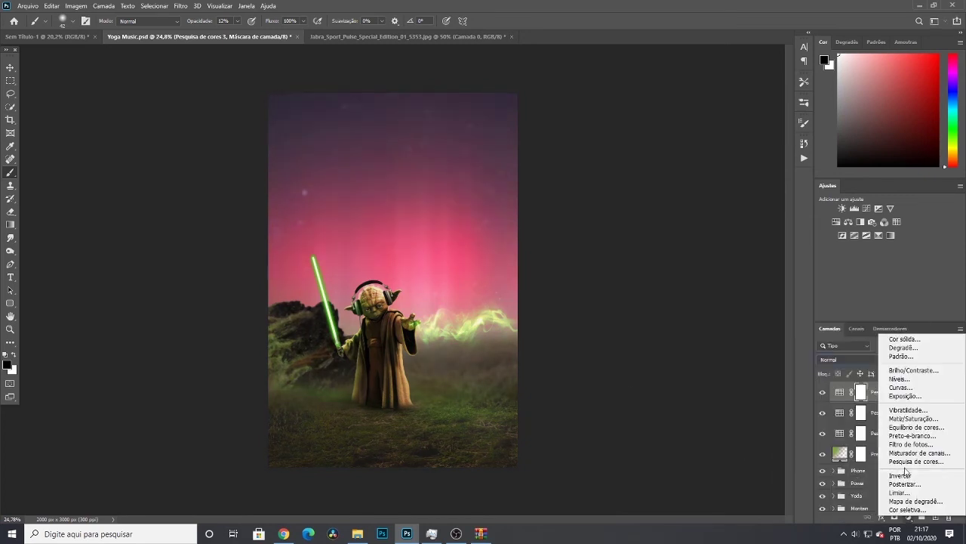
click(902, 459)
click(731, 232)
click(725, 470)
click(785, 188)
click(860, 359)
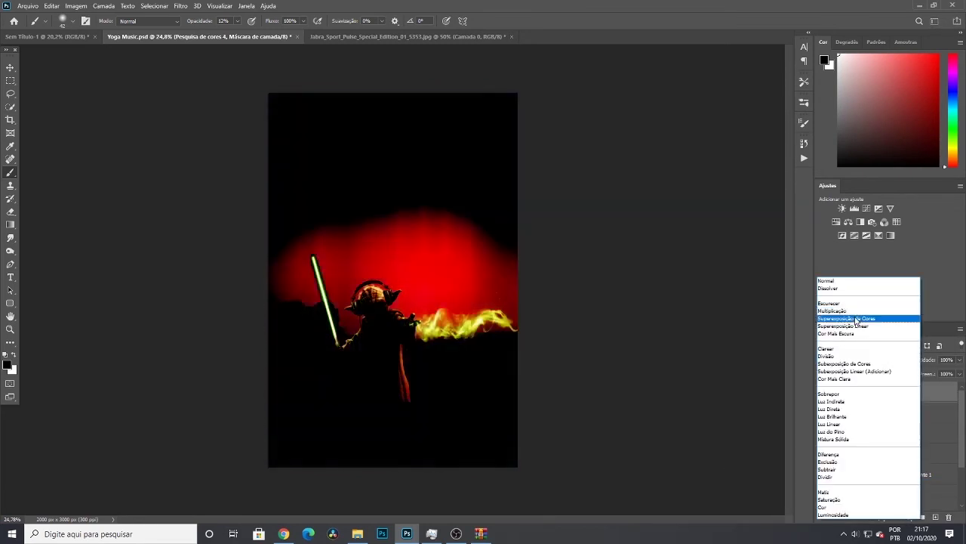
click(853, 318)
drag(923, 359, 188, 370)
click(860, 359)
click(837, 282)
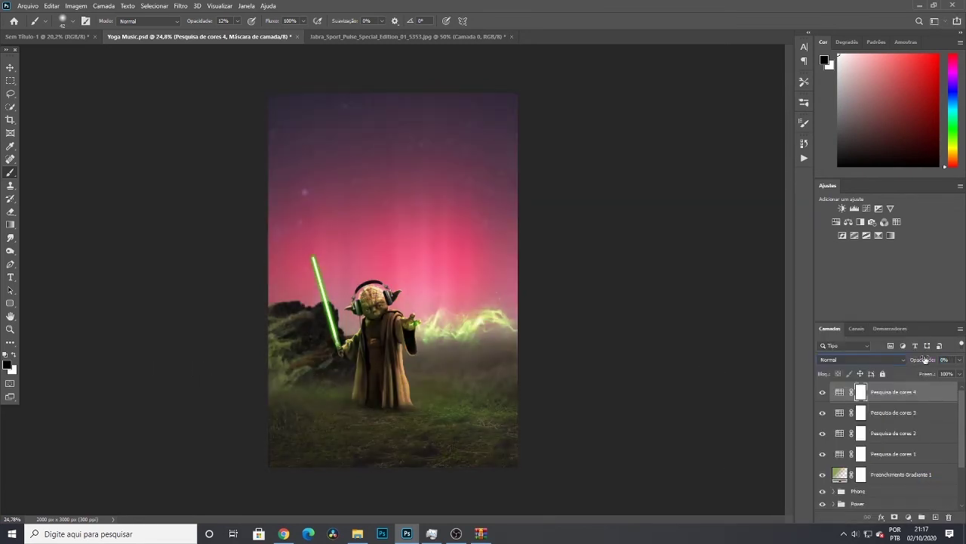
drag(923, 359, 573, 360)
Add a blue LUT lookup at 8% opacity, then group all grading layers
click(753, 233)
click(725, 264)
click(785, 187)
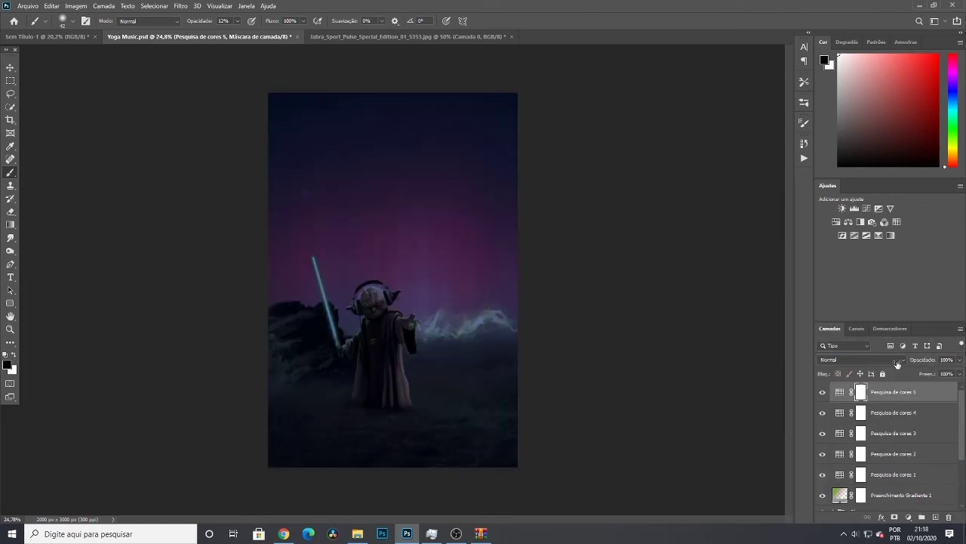
drag(922, 359, 249, 354)
shift+click(888, 505)
key(ctrl+g)
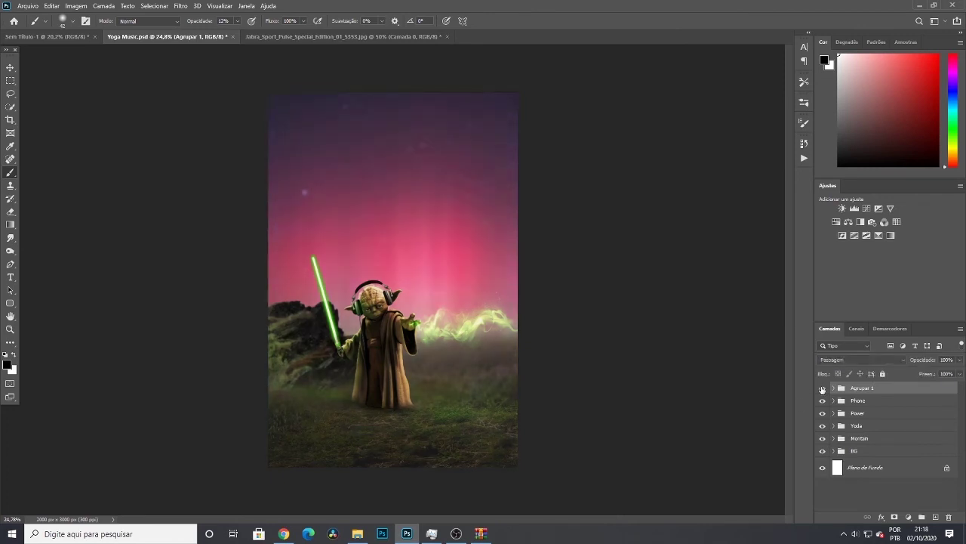
Rename the grading group to Filtros, toggling its visibility to compare
click(822, 388)
double_click(860, 388)
text(Filtros)
key(Return)
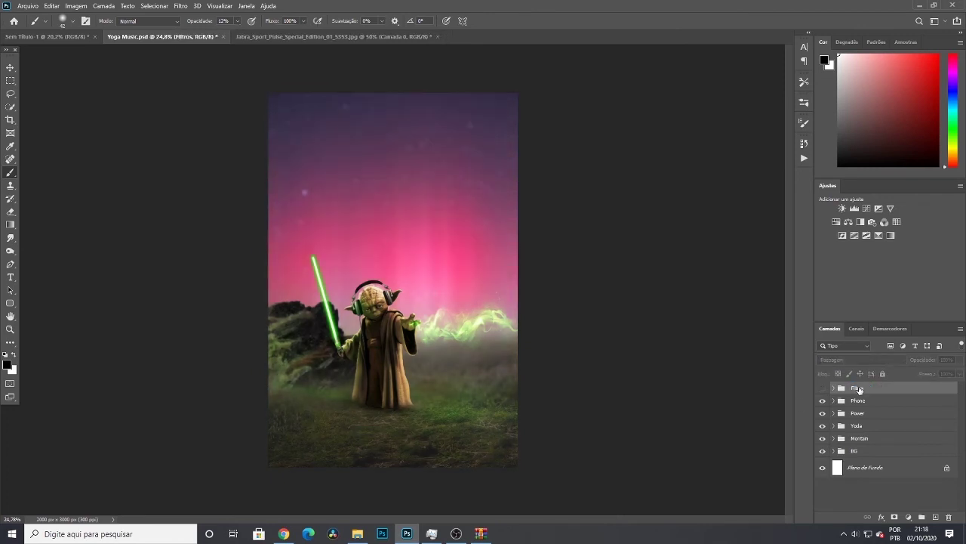
click(822, 388)
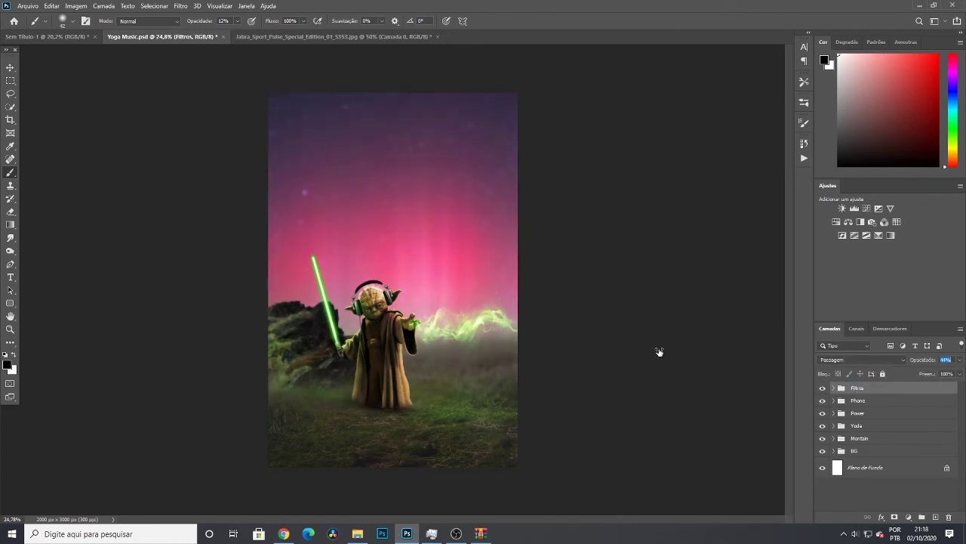
Stamp a merged layer named Original and duplicate it as Raw
key(ctrl+shift+alt+e)
text(Original)
key(Return)
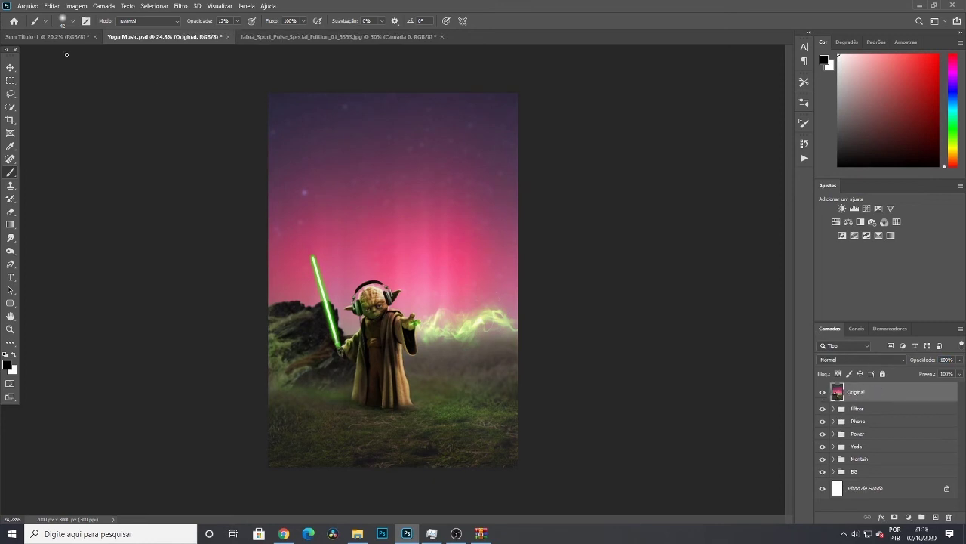
key(ctrl+j)
double_click(865, 391)
text(Raw)
key(Return)
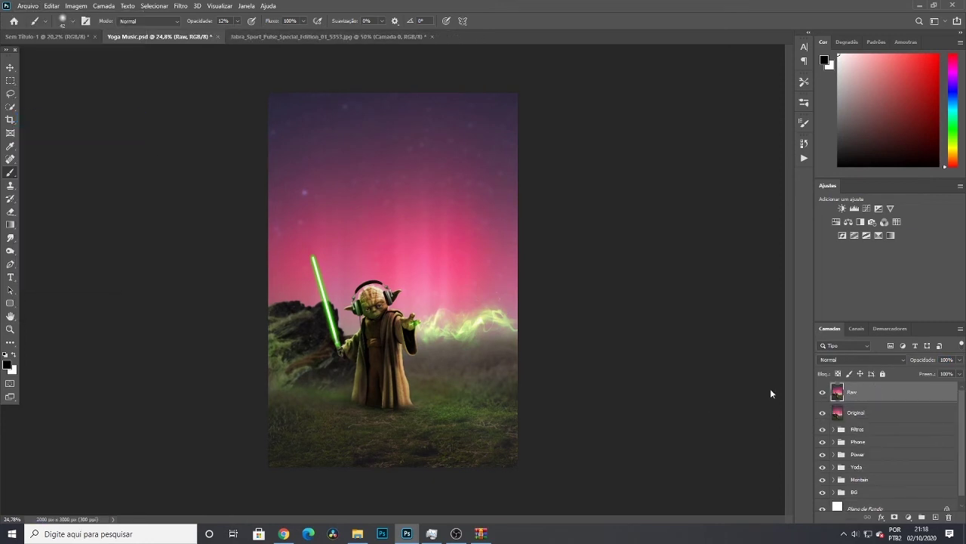
In the Camera Raw Filter, add a slight dark vignette and tint the highlights toward hue 44
key(ctrl+shift+a)
click(831, 111)
drag(828, 242, 824, 242)
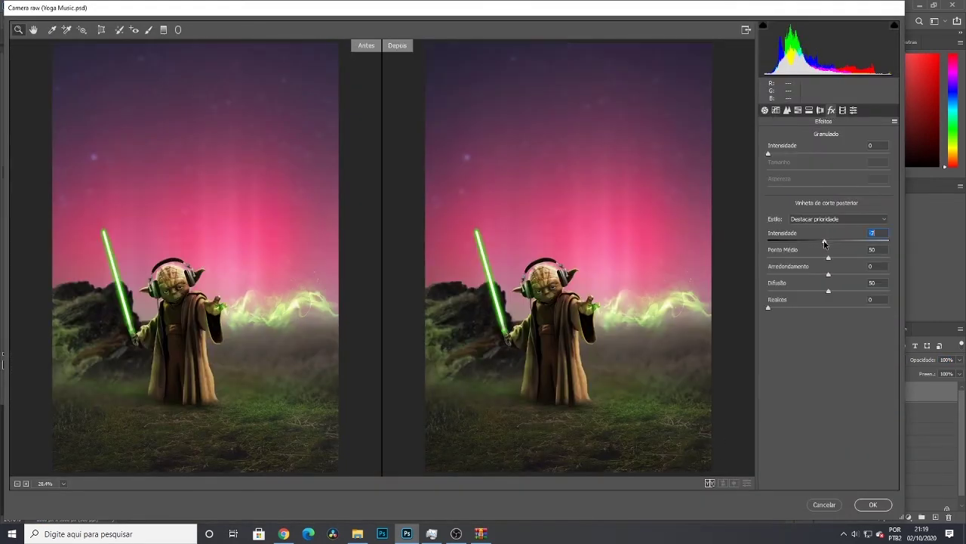
click(808, 110)
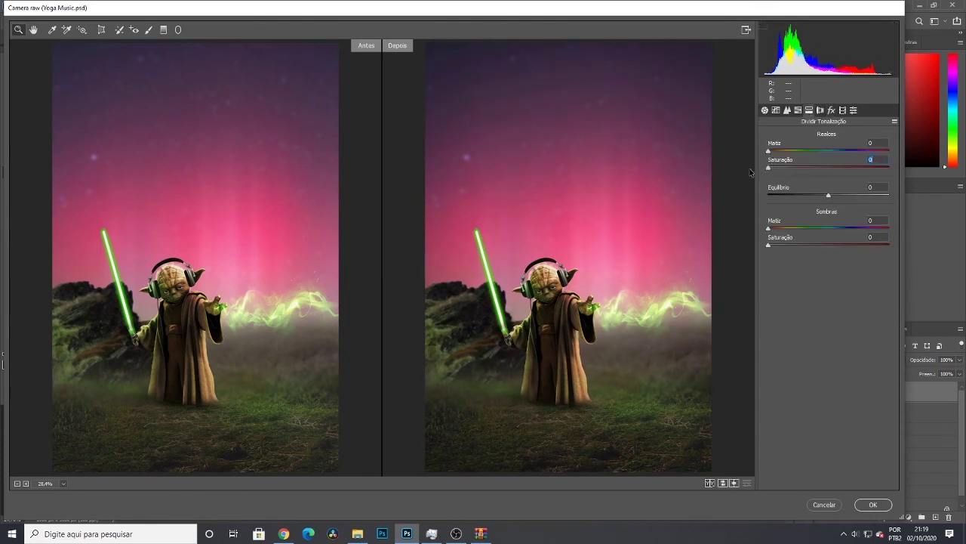
drag(776, 149, 783, 151)
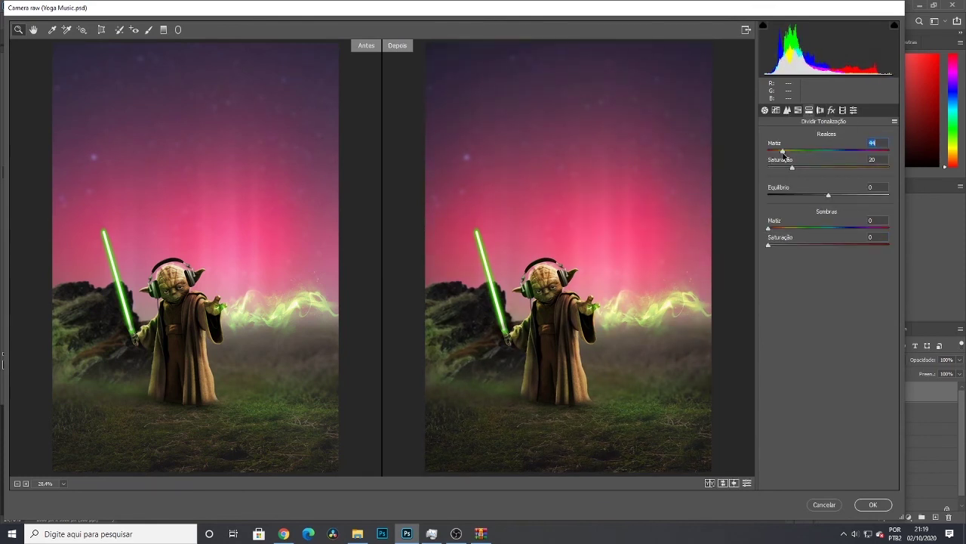
click(799, 110)
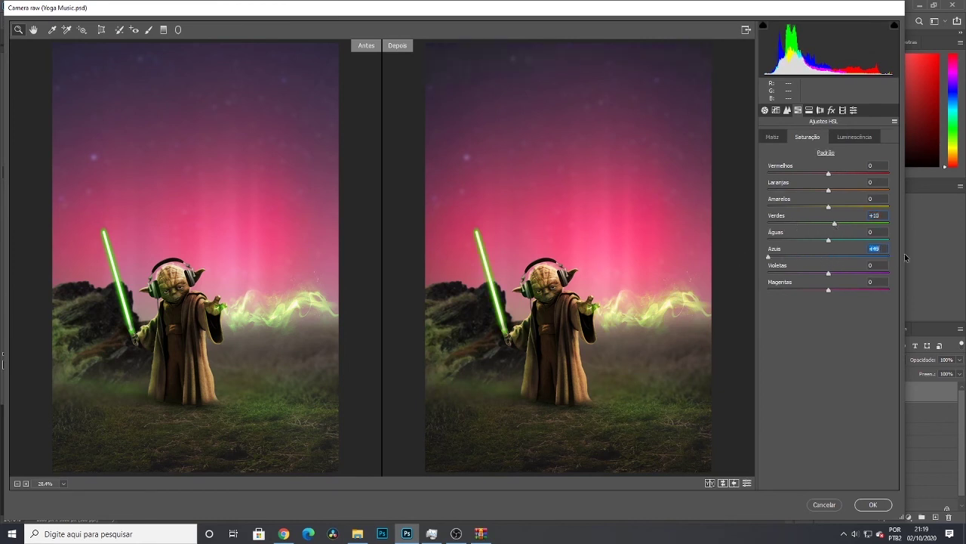
Shape the point tone curve to pull the upper tones down and darken the shadows
click(775, 110)
drag(859, 218, 859, 216)
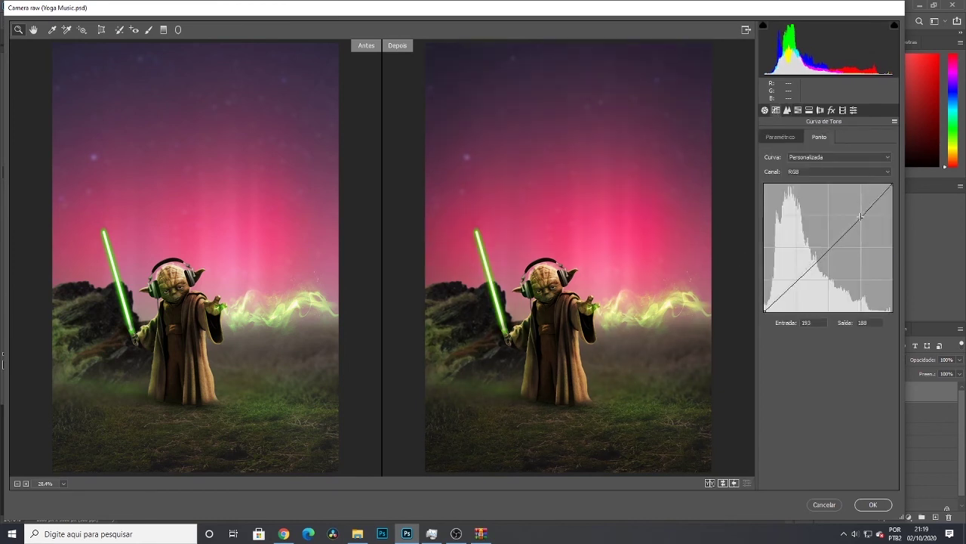
drag(794, 280, 797, 325)
click(862, 217)
click(861, 217)
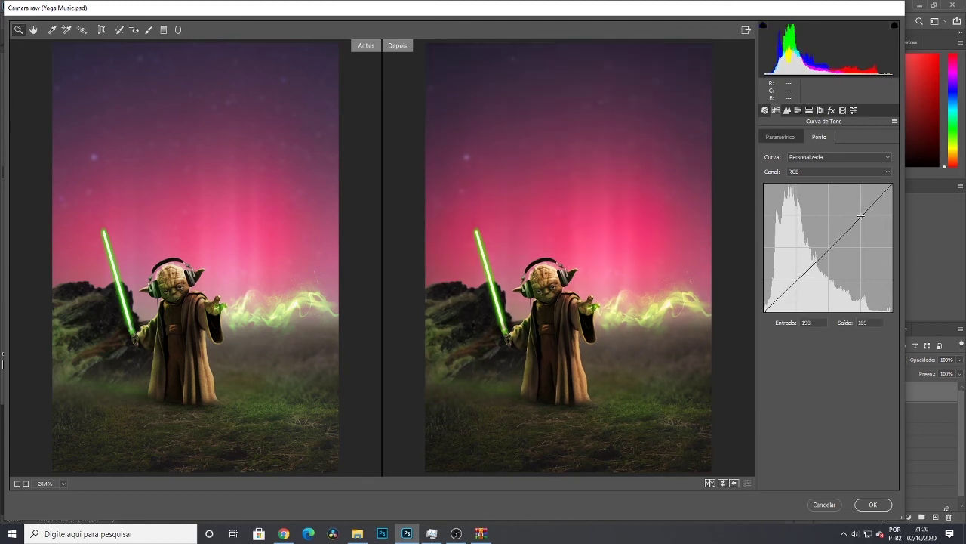
click(794, 280)
Set contrast to +2 and lower the highlights and whites in the Basic panel
key(ctrl+alt+1)
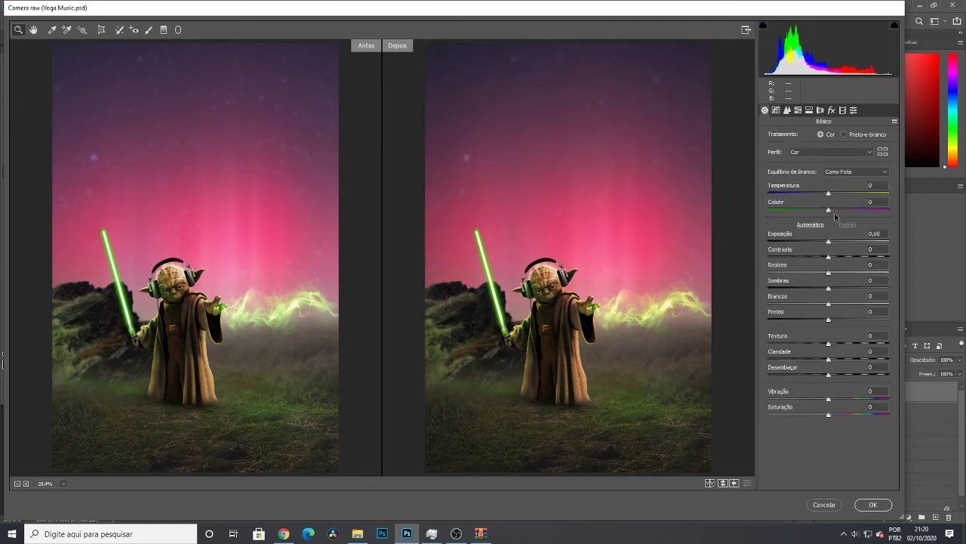
click(830, 258)
mouse_move(829, 273)
mouse_down()
mouse_move(811, 280)
mouse_move(836, 278)
mouse_up()
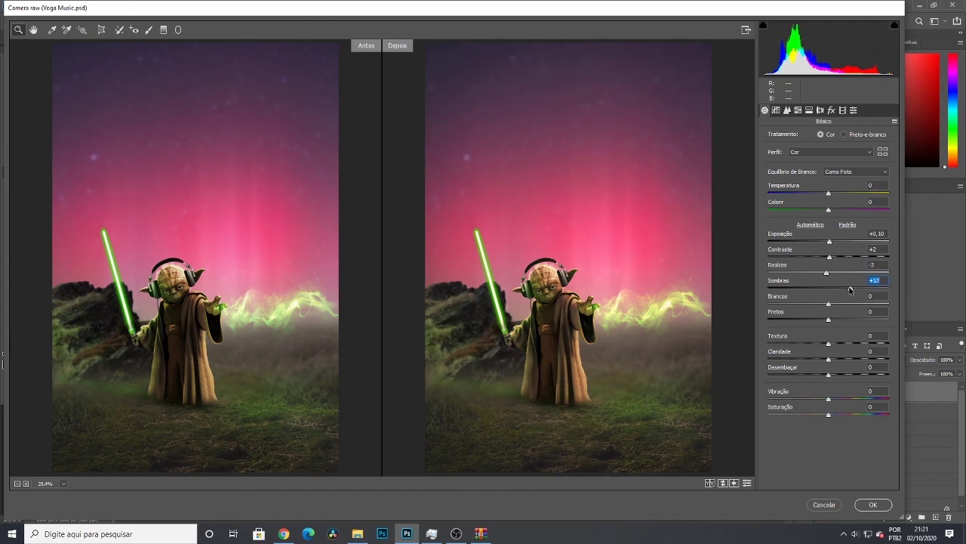
drag(829, 303, 826, 305)
click(823, 400)
Add a radial filter around Yoda to darken the surroundings and apply the Camera Raw grade
key(j)
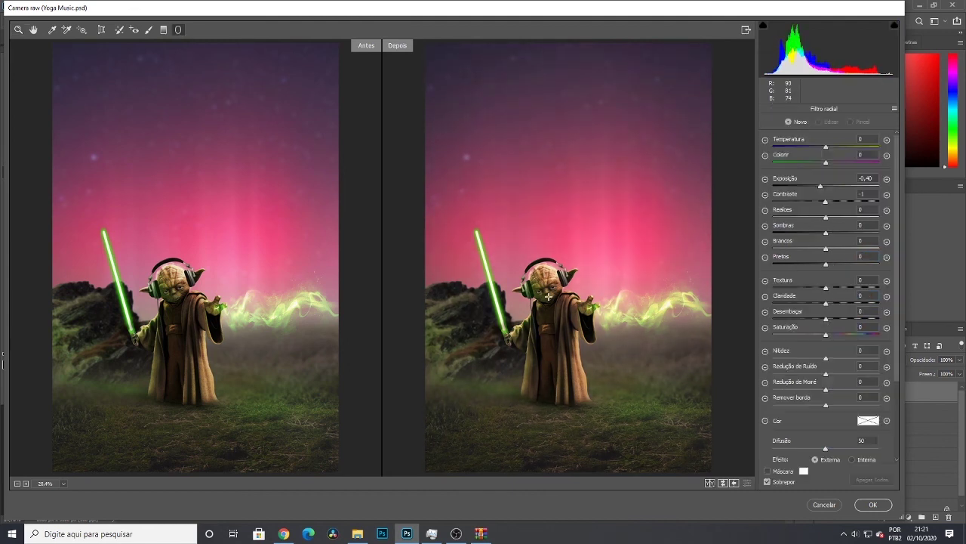
mouse_move(534, 284)
mouse_down()
mouse_move(625, 399)
mouse_move(555, 323)
mouse_up()
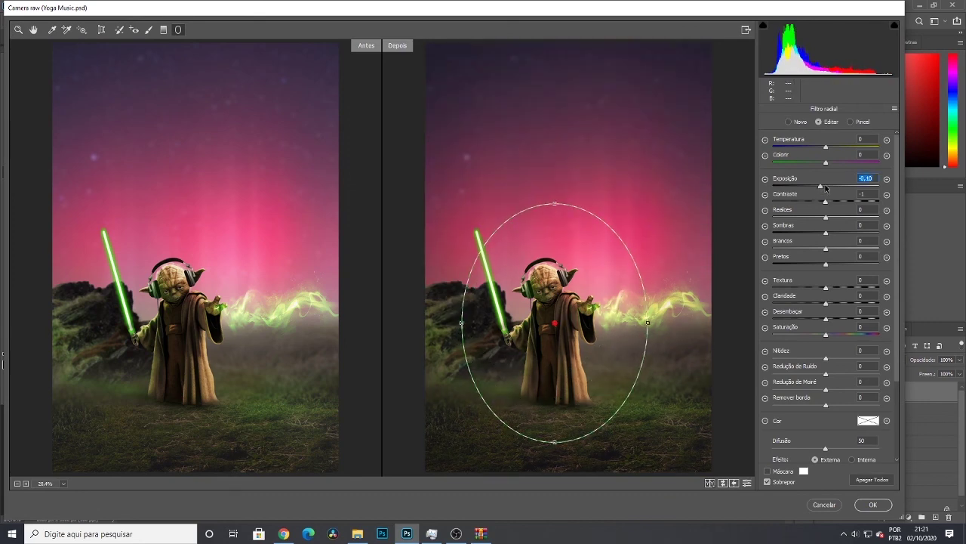
key(Return)
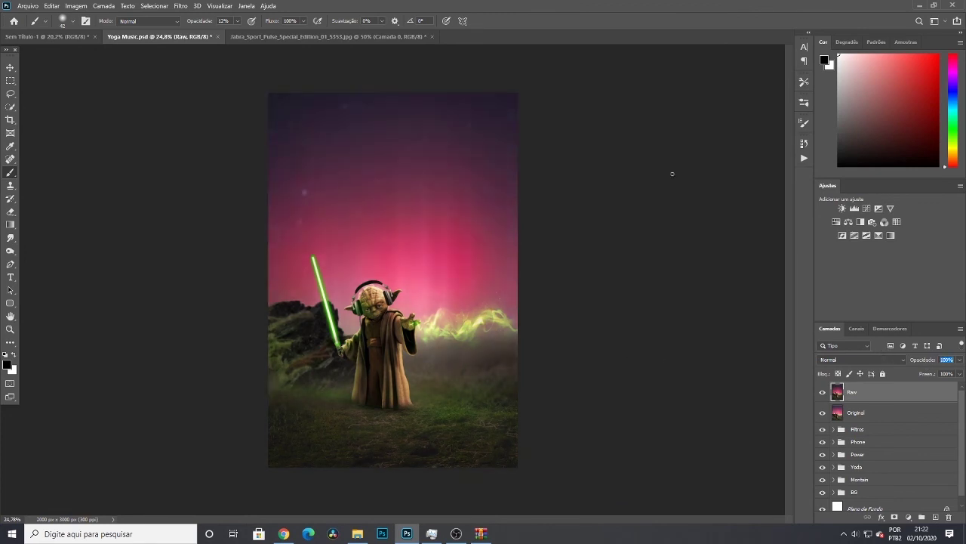
Apply Color Efex Pro 4 tonal contrast, then sharpen with the unsharp mask and smart sharpen actions
click(181, 6)
click(407, 240)
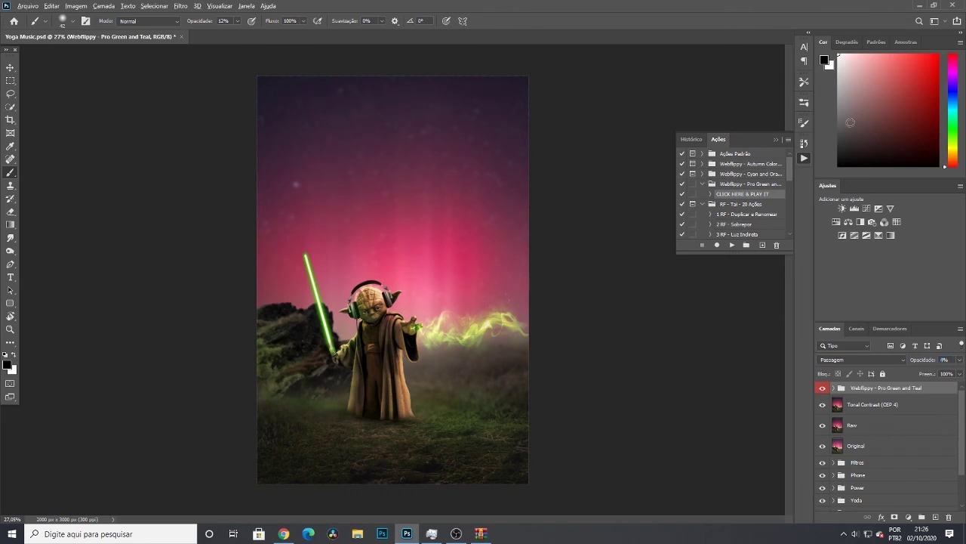
click(732, 244)
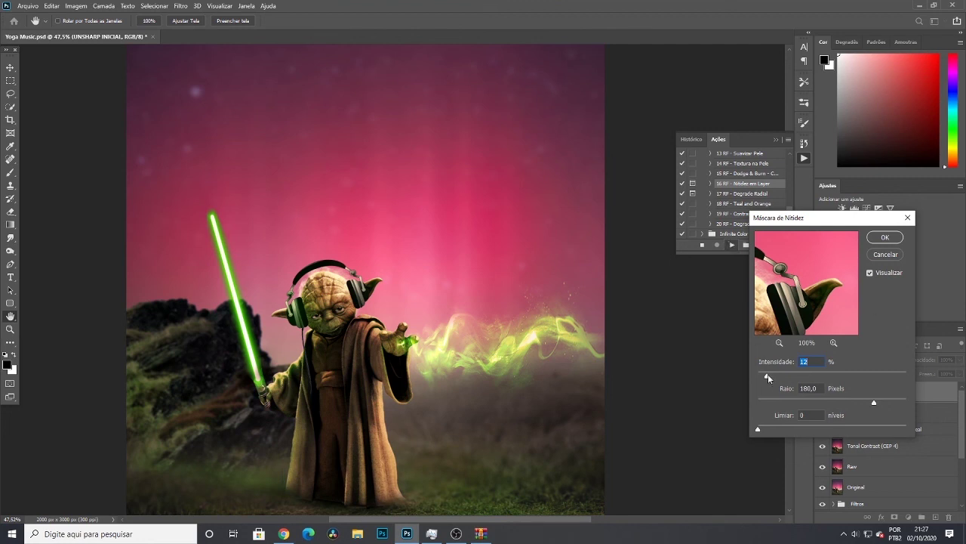
click(887, 274)
click(883, 239)
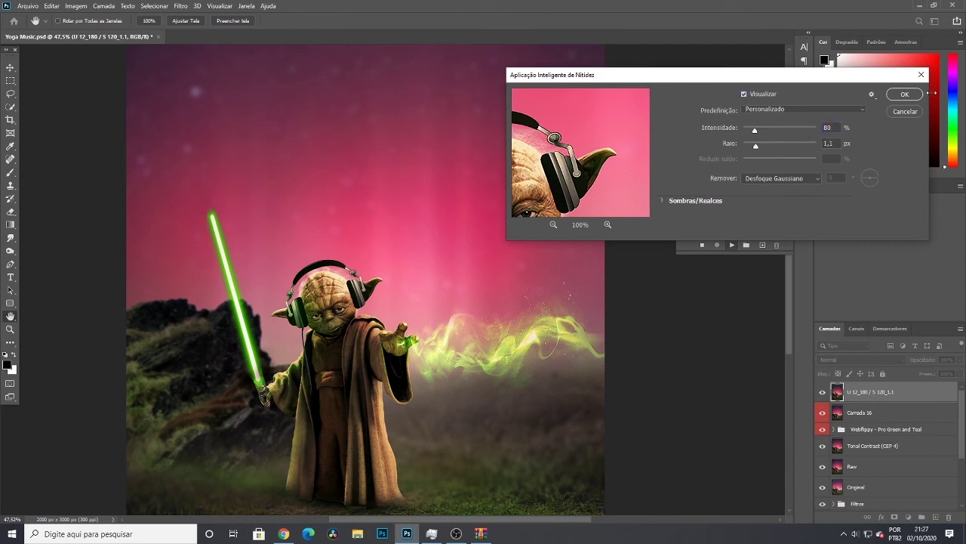
click(910, 93)
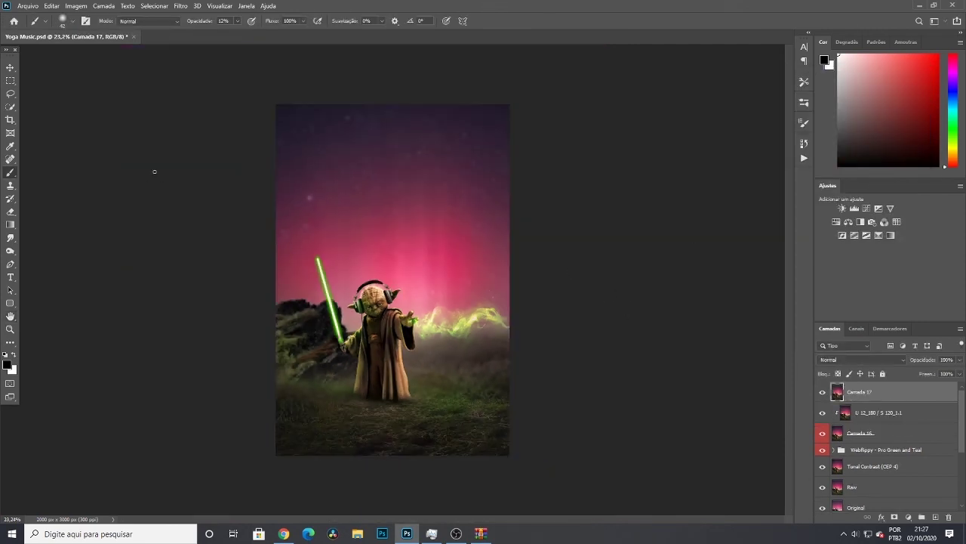
Save the image as a JPEG named 'Mestre Yoda Color 01 Jpeg' and fit it to the window
click(27, 5)
click(45, 123)
text(Mestre Yoda Color 01 Jpeg)
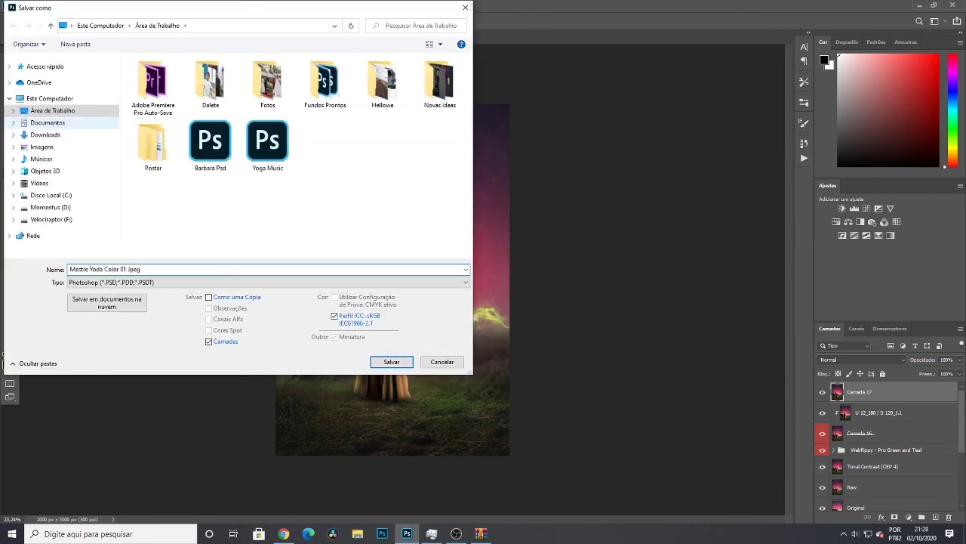
click(266, 282)
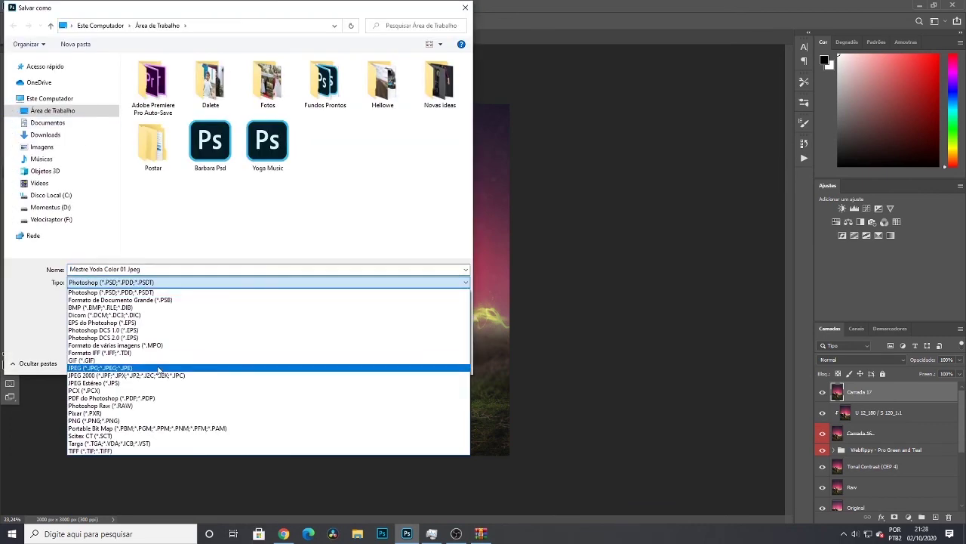
click(113, 352)
click(391, 362)
click(450, 160)
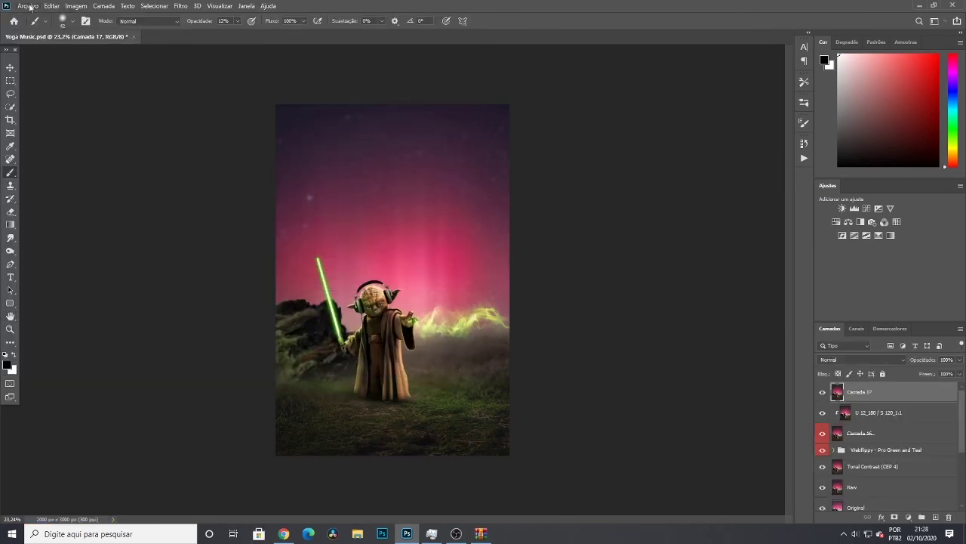
key(ctrl+0)
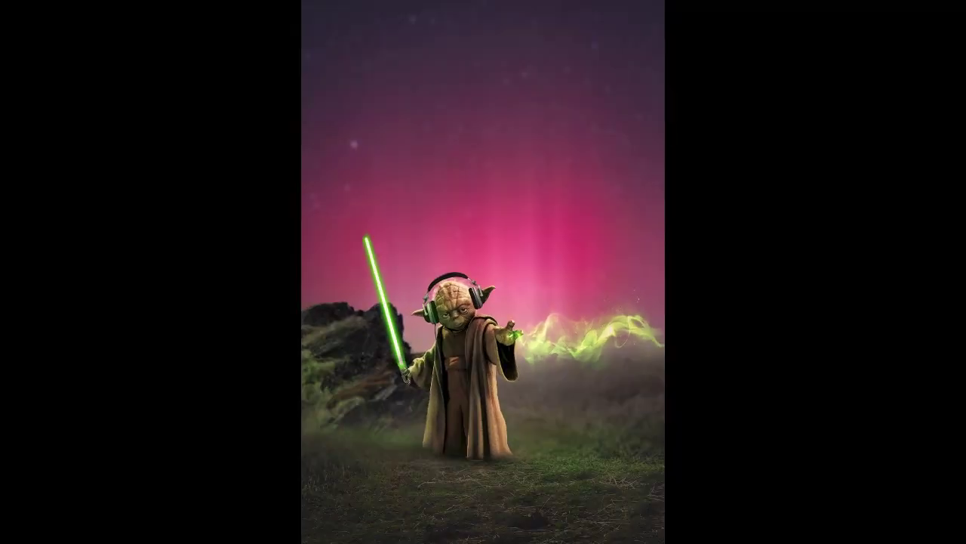